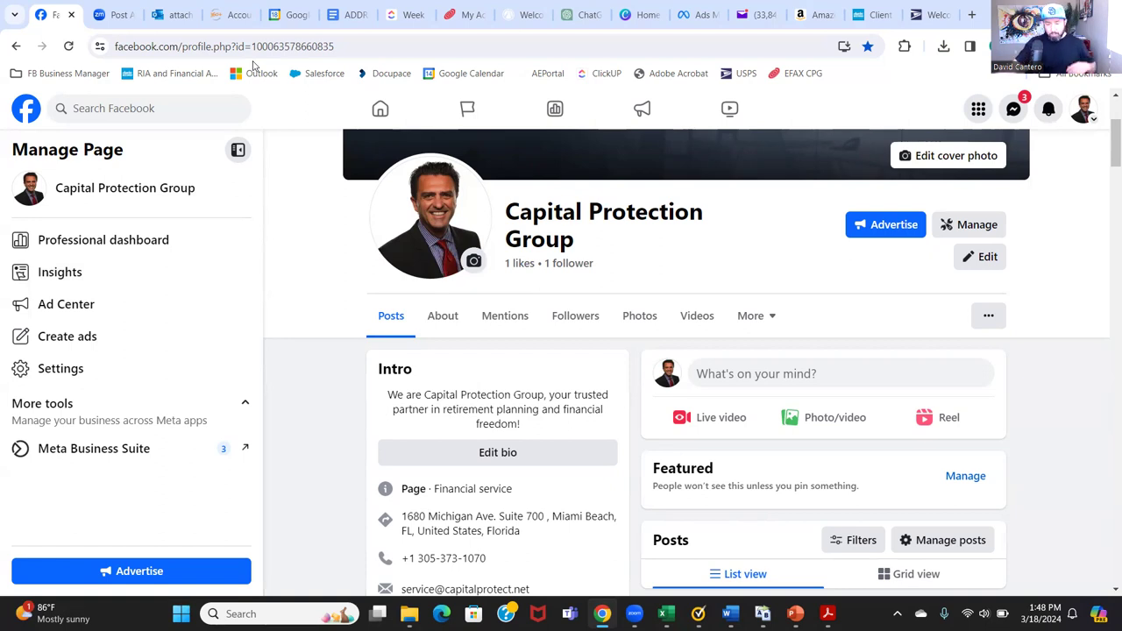
Step: Start a new photo/video post on the Capital Protection Group page and attach IMG_0165 from the Downloads folder
click(826, 425)
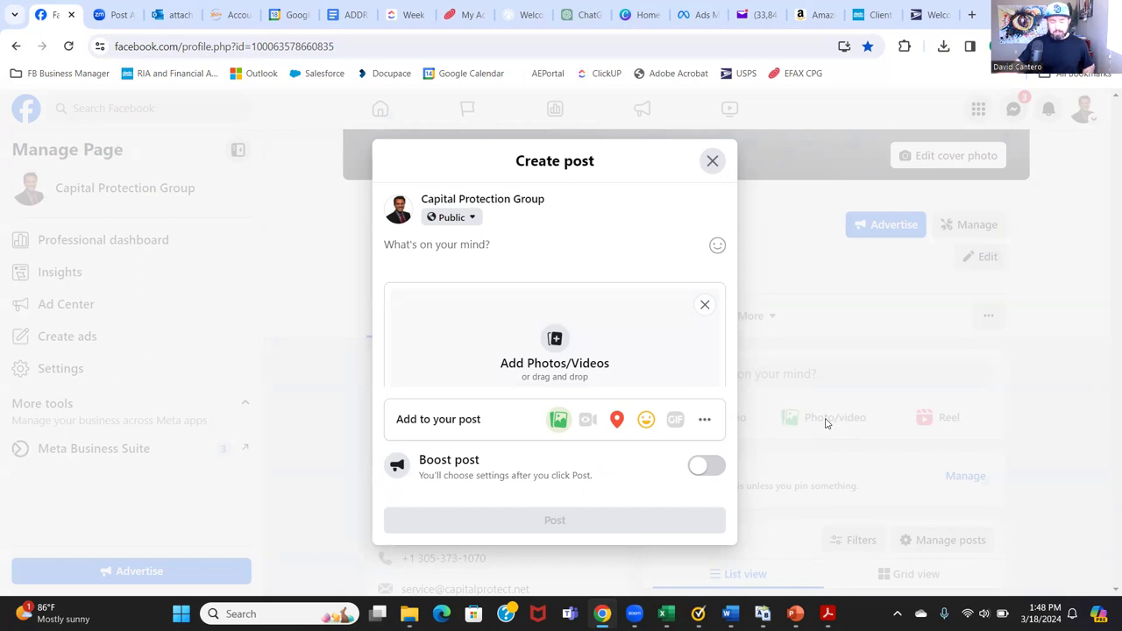
click(563, 348)
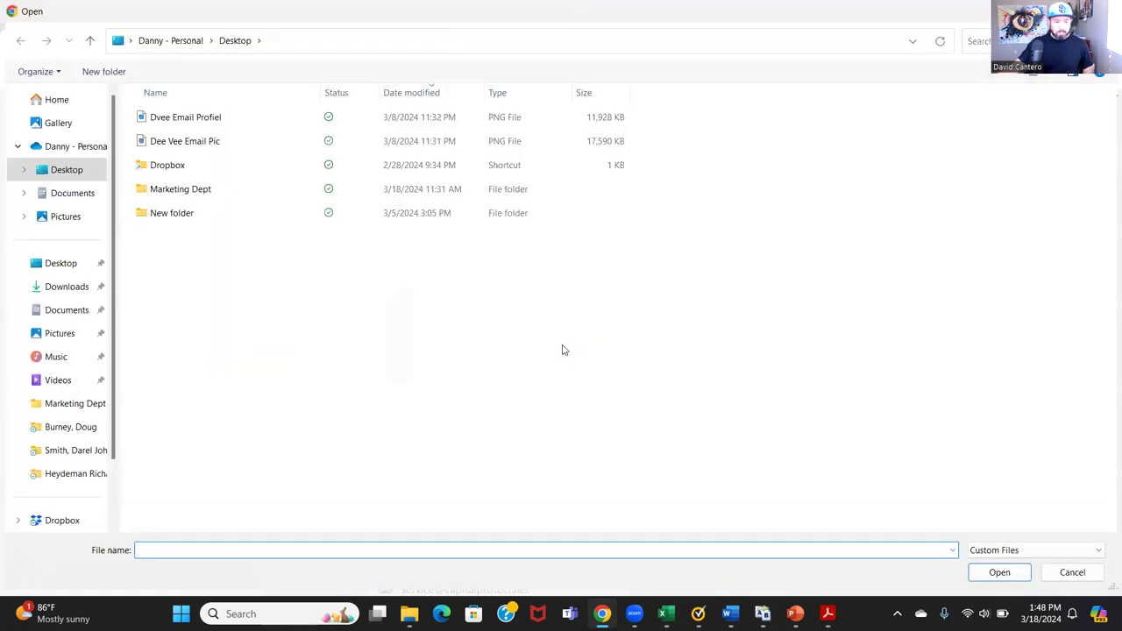
click(67, 290)
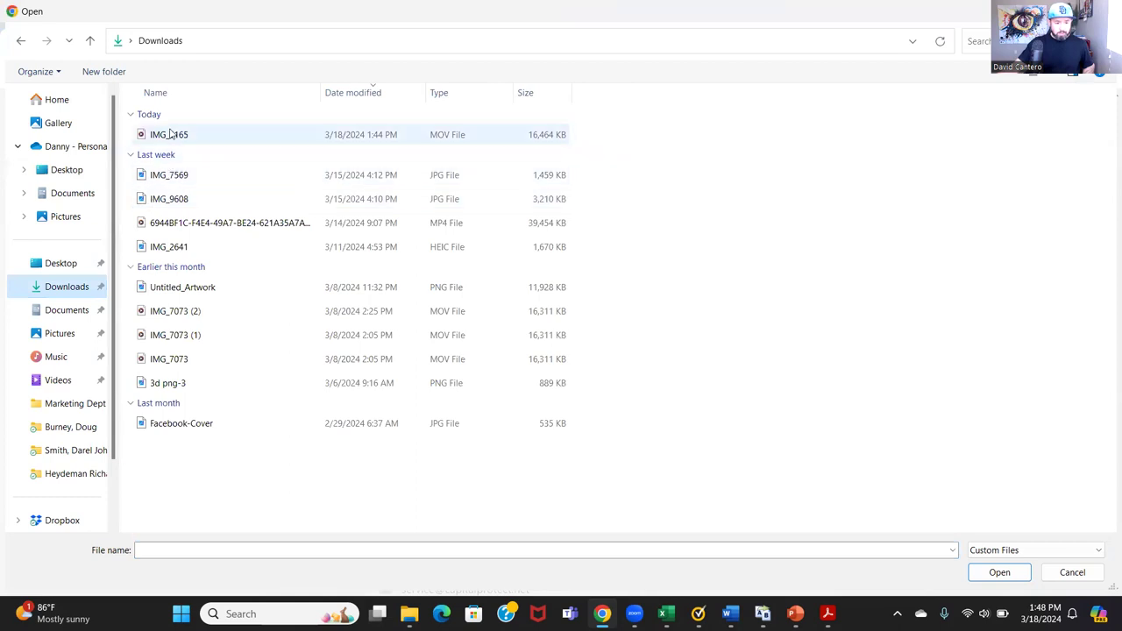
click(170, 134)
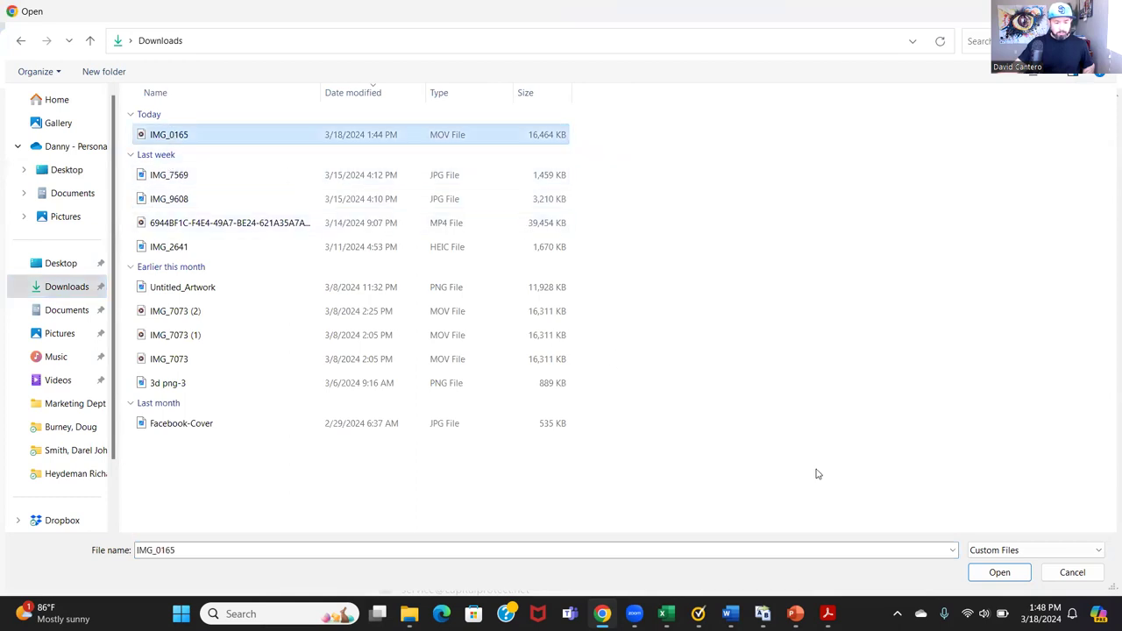
click(994, 576)
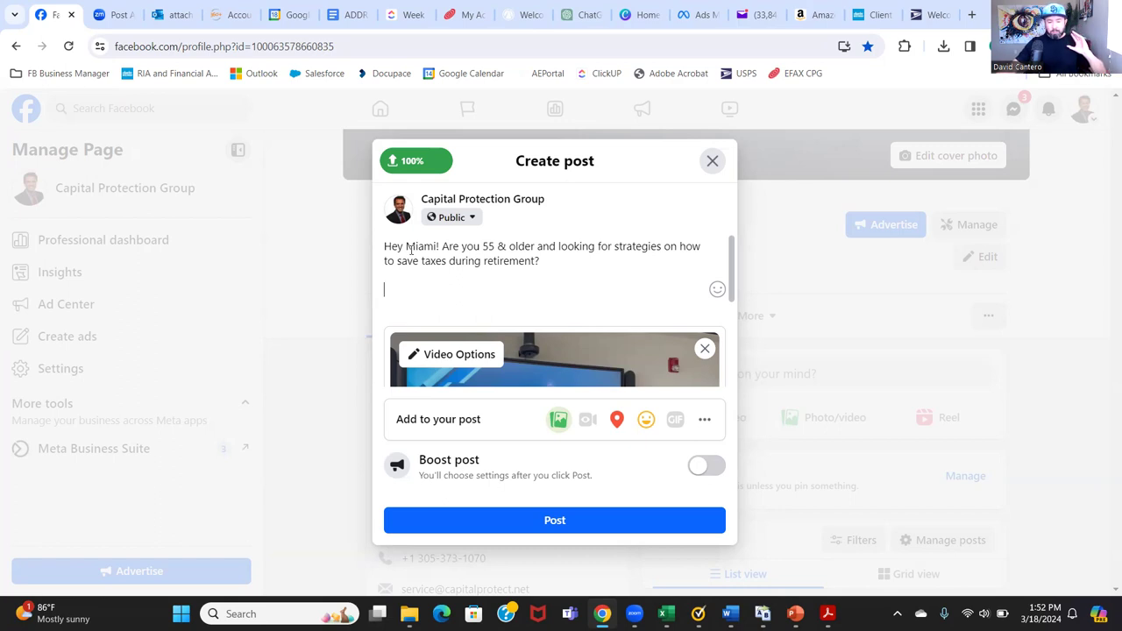
Step: Start the caption's second paragraph with "In today's video i'm giving"
text(In today)
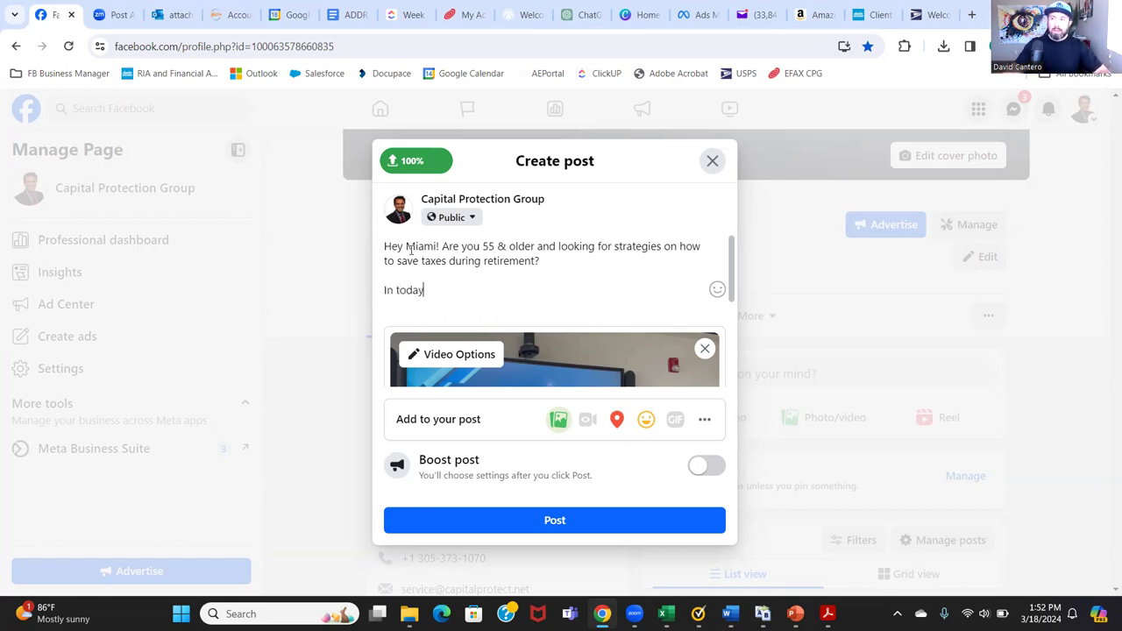
key(BackSpace)
key(BackSpace)
text(ay's)
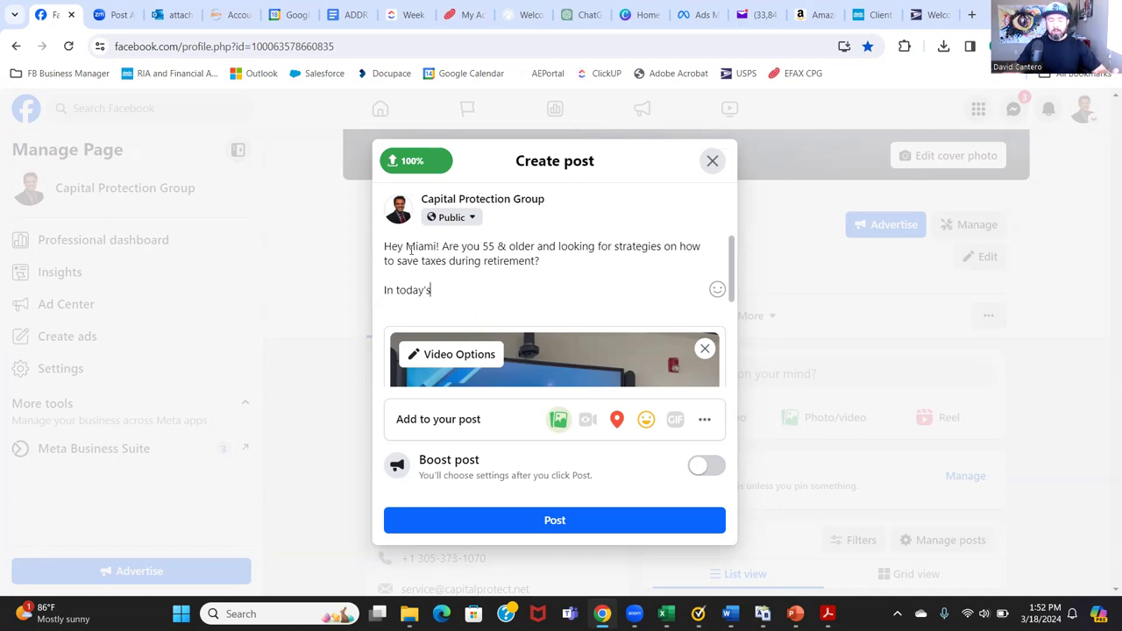
text( video)
key(BackSpace)
key(BackSpace)
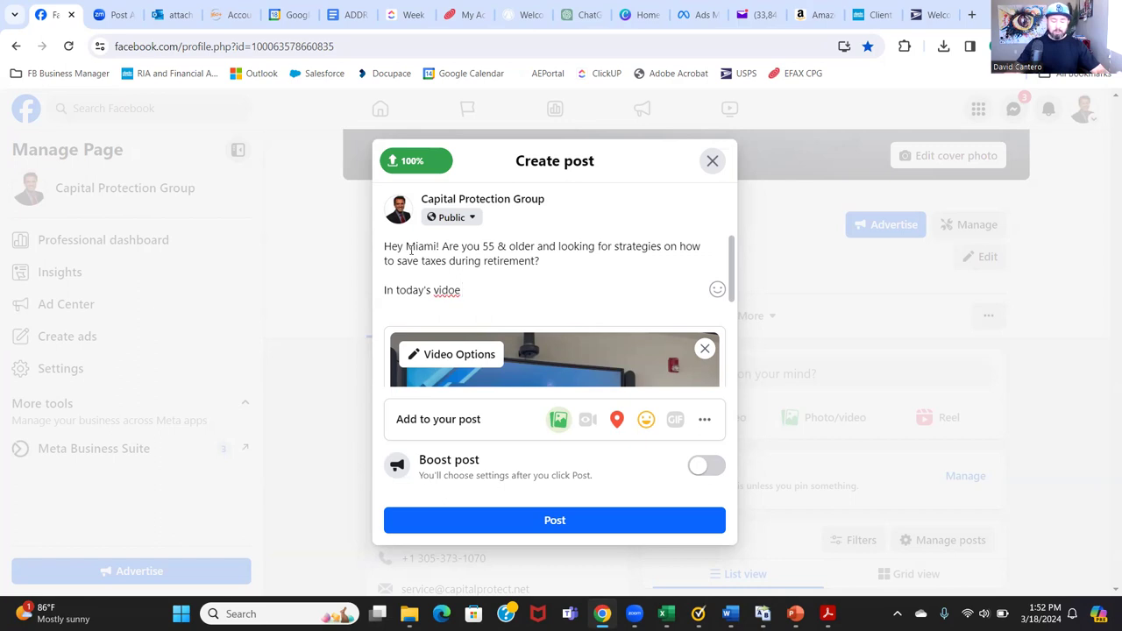
text(eo i)
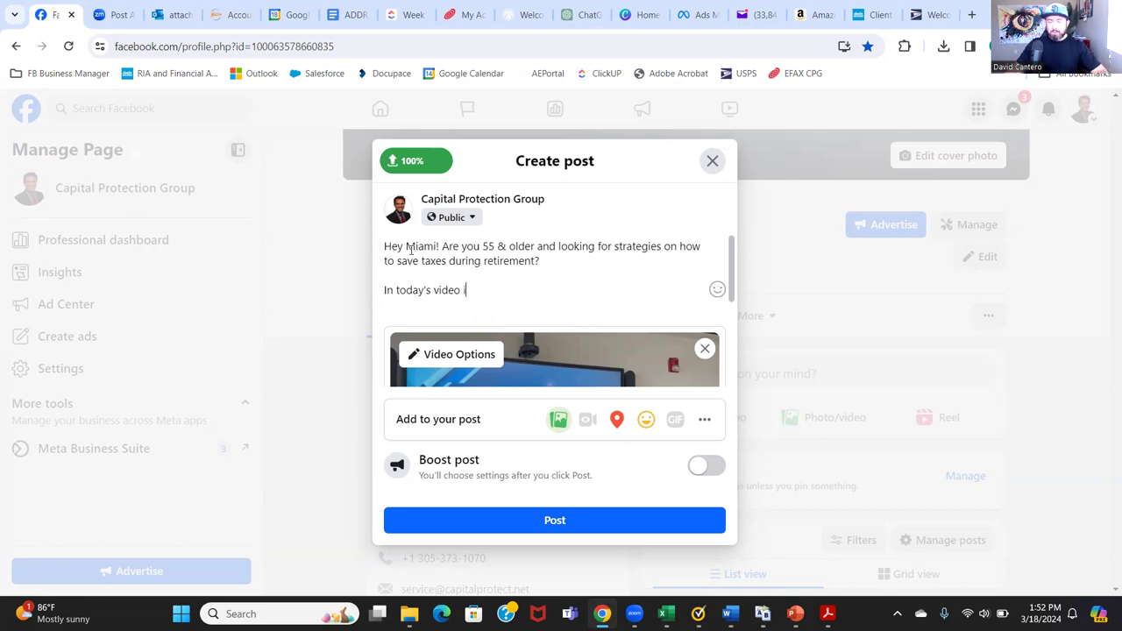
text(m g)
key(BackSpace)
key(BackSpace)
key(BackSpace)
text('m giving)
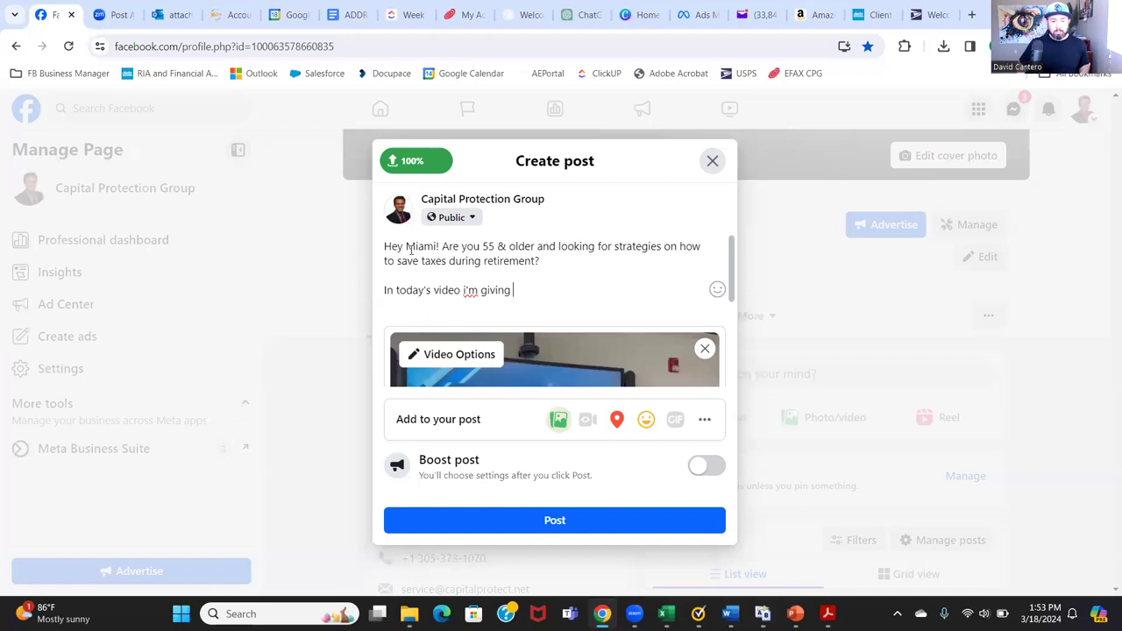
Step: Replace "i'm giving" in the caption's second paragraph with a capitalized "I'm"
key(BackSpace)
key(BackSpace)
key(BackSpace)
key(BackSpace)
key(BackSpace)
key(BackSpace)
key(BackSpace)
key(BackSpace)
key(BackSpace)
key(BackSpace)
key(BackSpace)
text(Im)
key(BackSpace)
text('m)
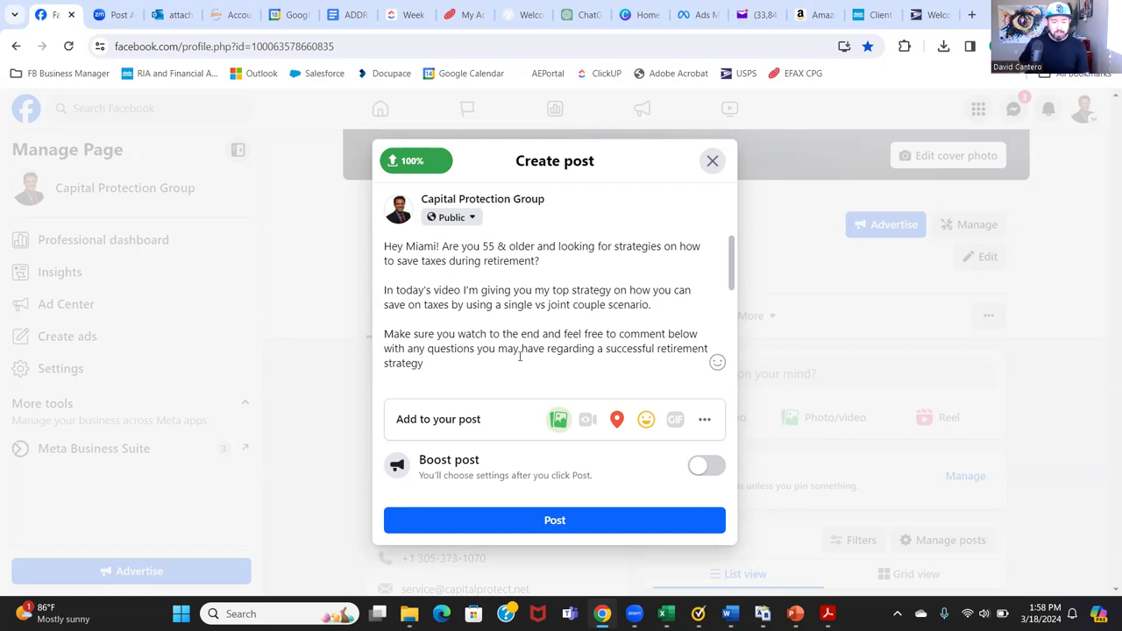
Step: End the caption with a period after "strategy" and publish the video post
text(.)
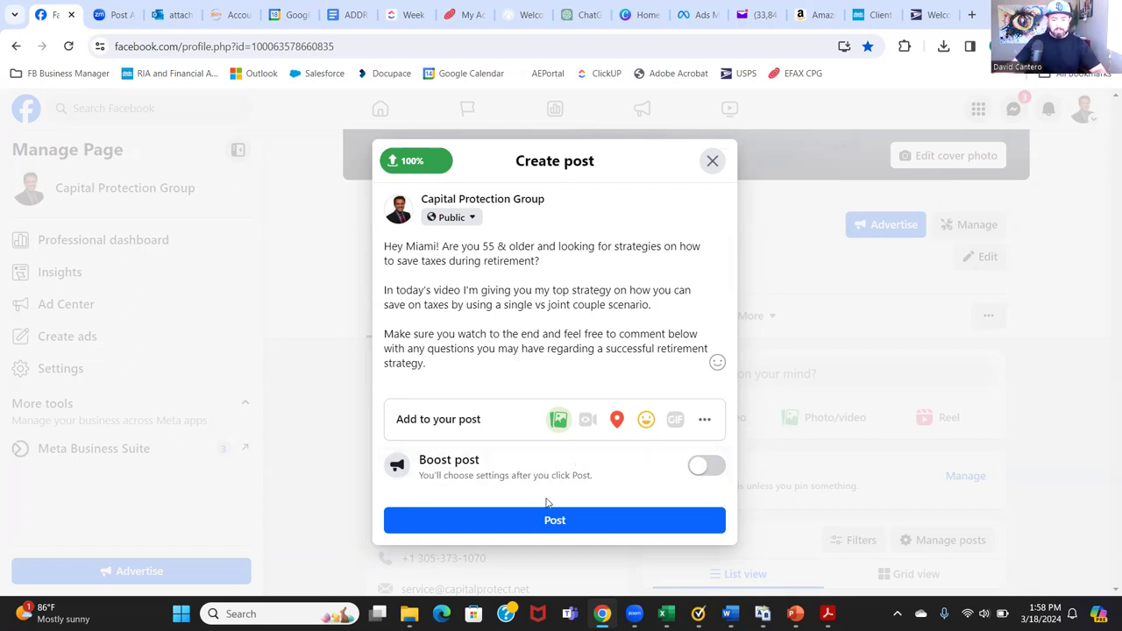
click(539, 523)
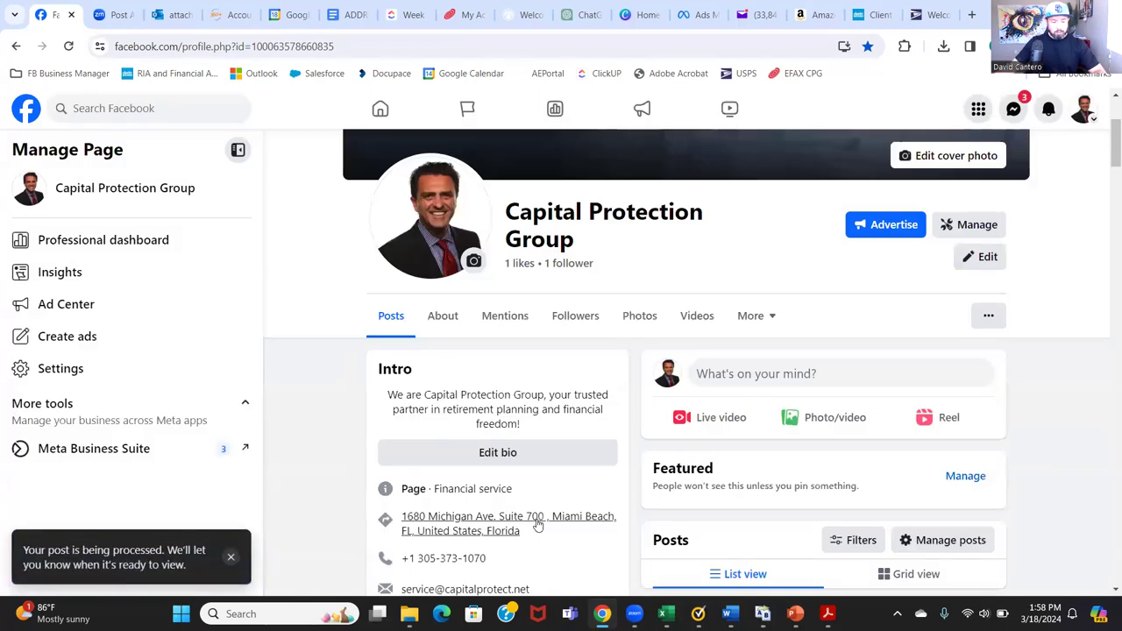
scroll(537, 524, down, 1)
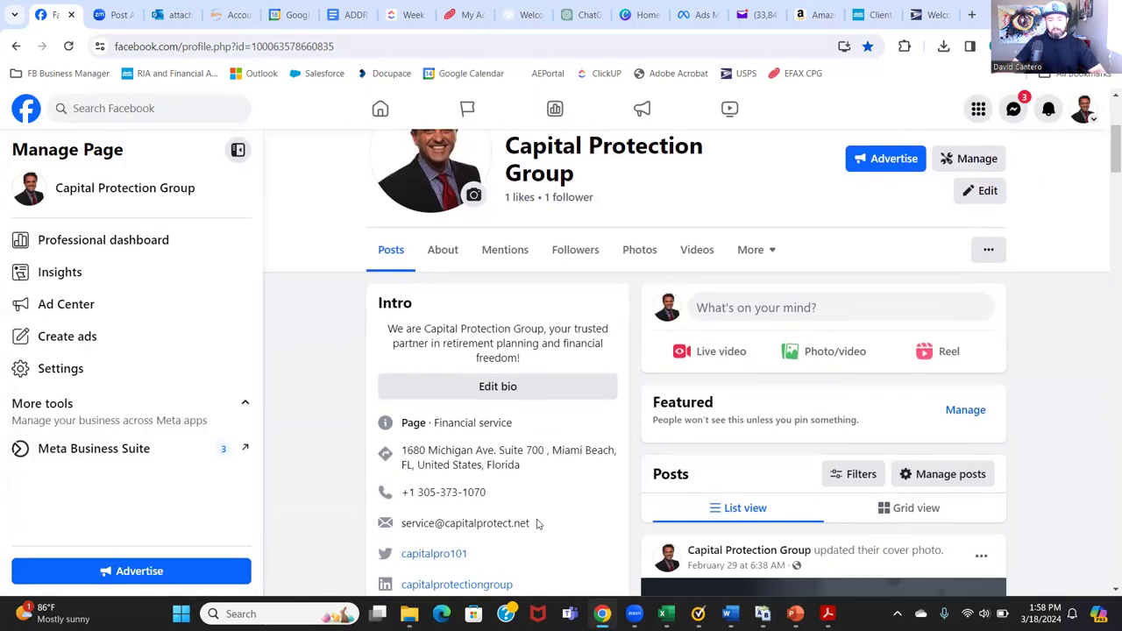
scroll(537, 523, down, 2)
scroll(538, 524, up, 3)
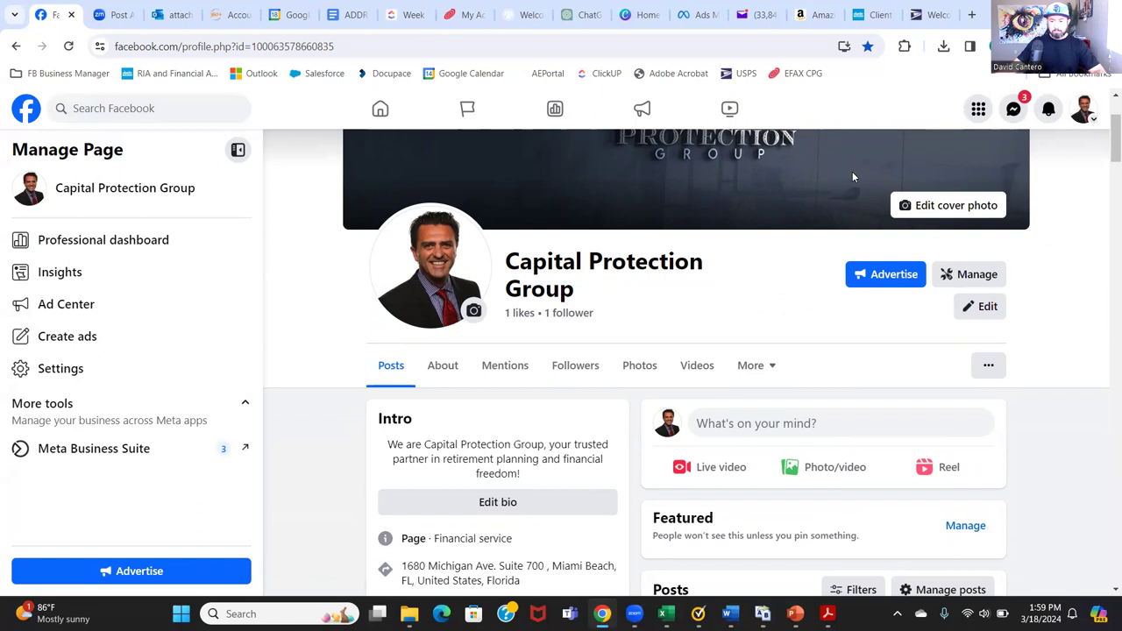
click(1084, 109)
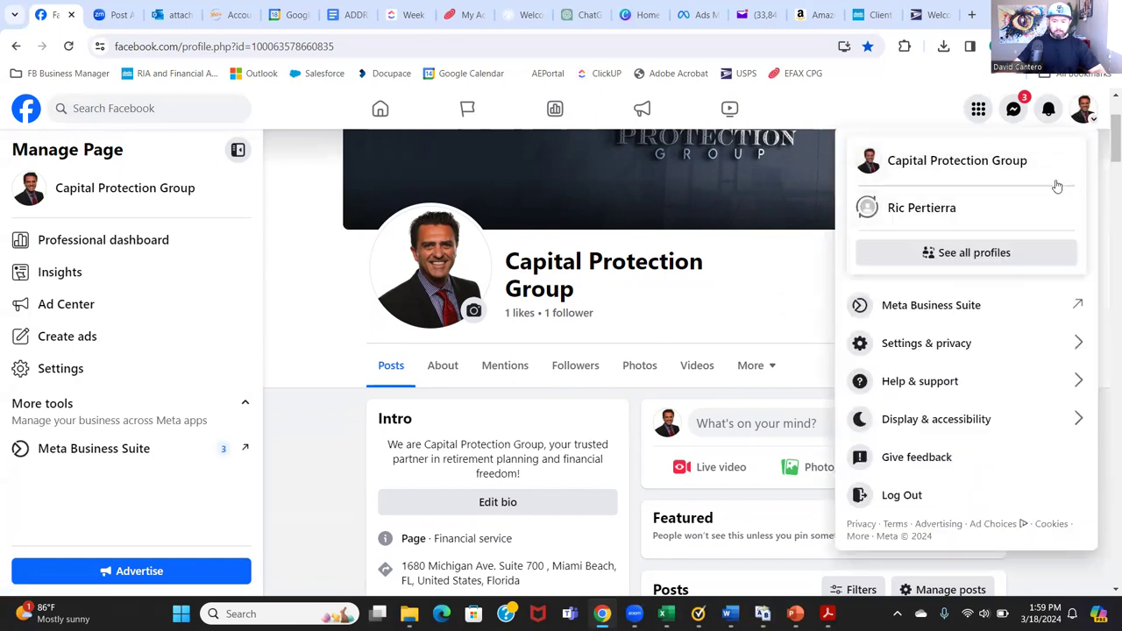
click(952, 171)
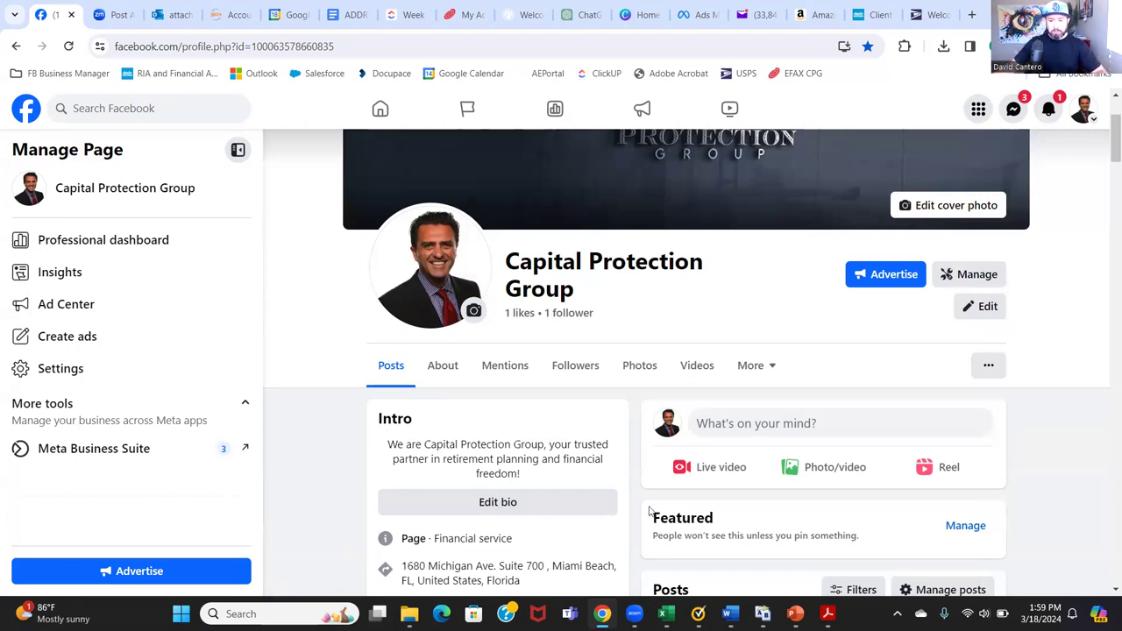
Step: Open the "Hey Miami!" video from the page's video list and pause its playback
click(693, 366)
scroll(691, 367, down, 3)
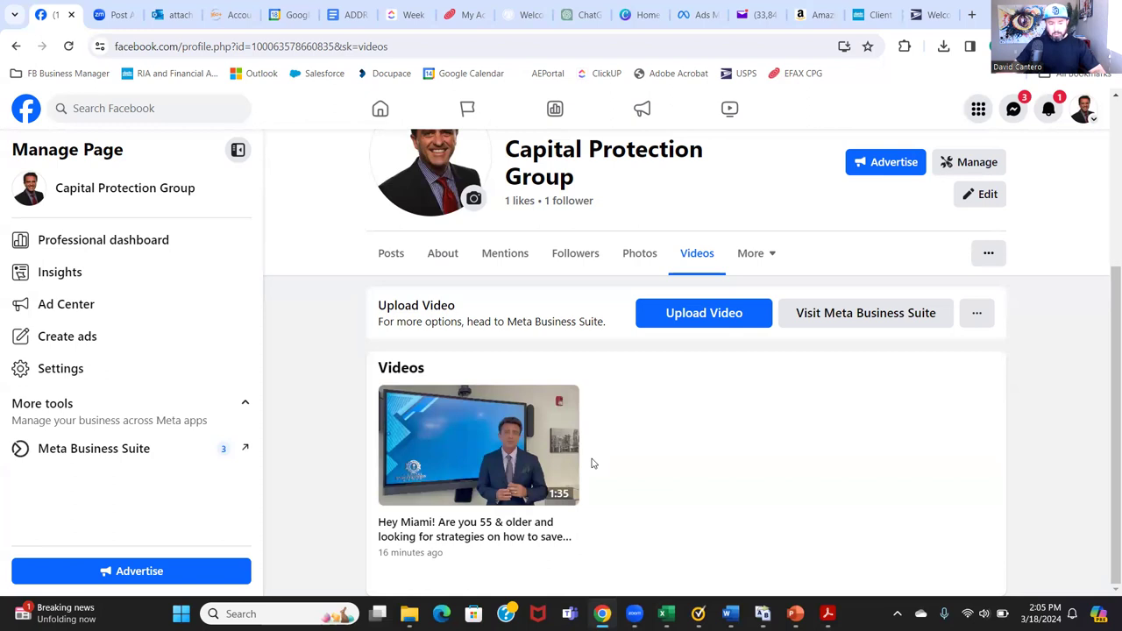
scroll(592, 463, up, 1)
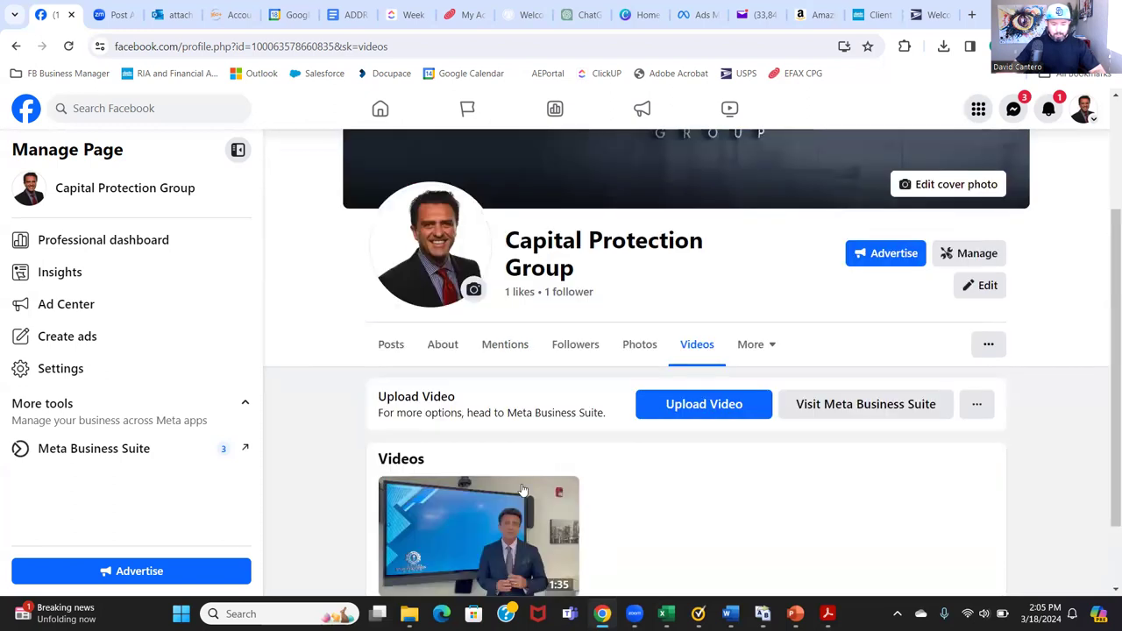
click(498, 525)
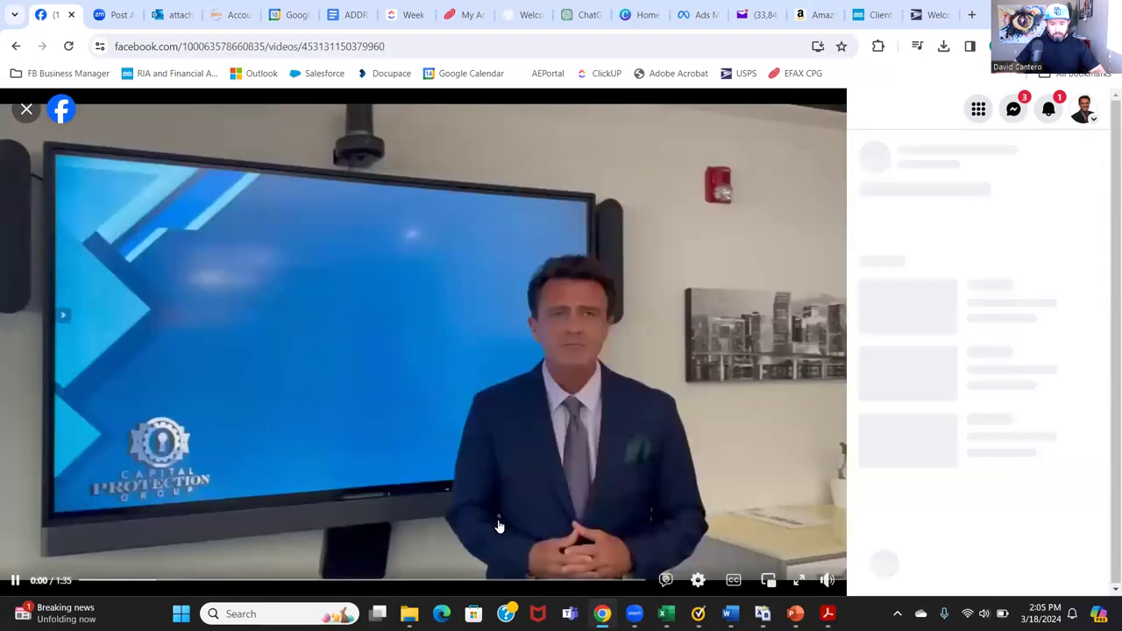
click(416, 487)
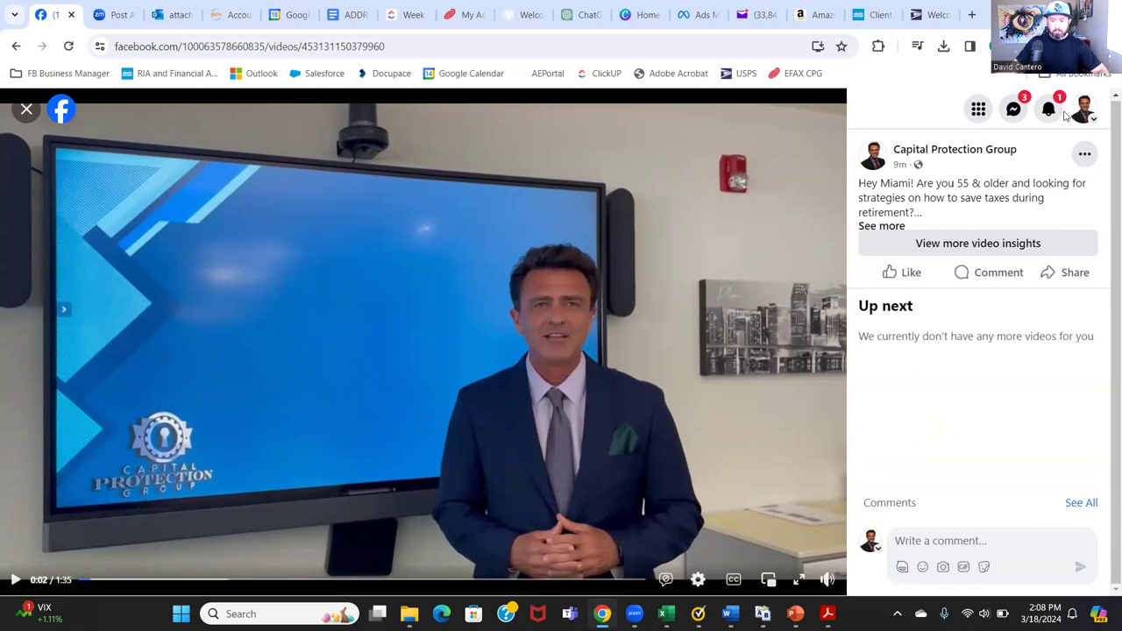
Step: Open the video's post for editing and bring up the options of the attached video
click(1079, 157)
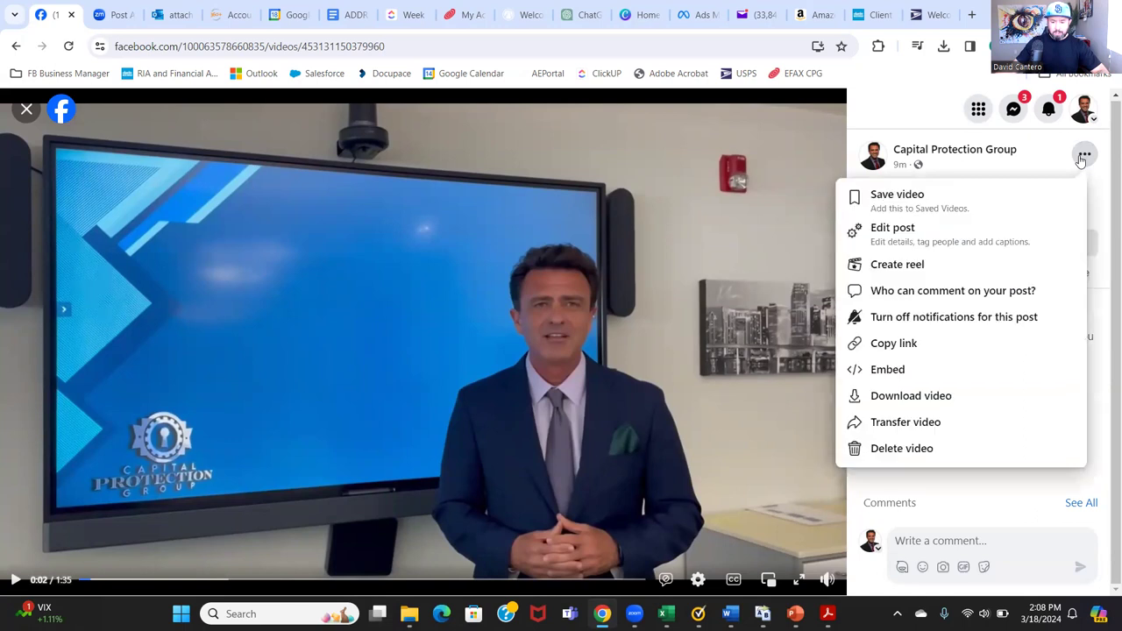
click(904, 228)
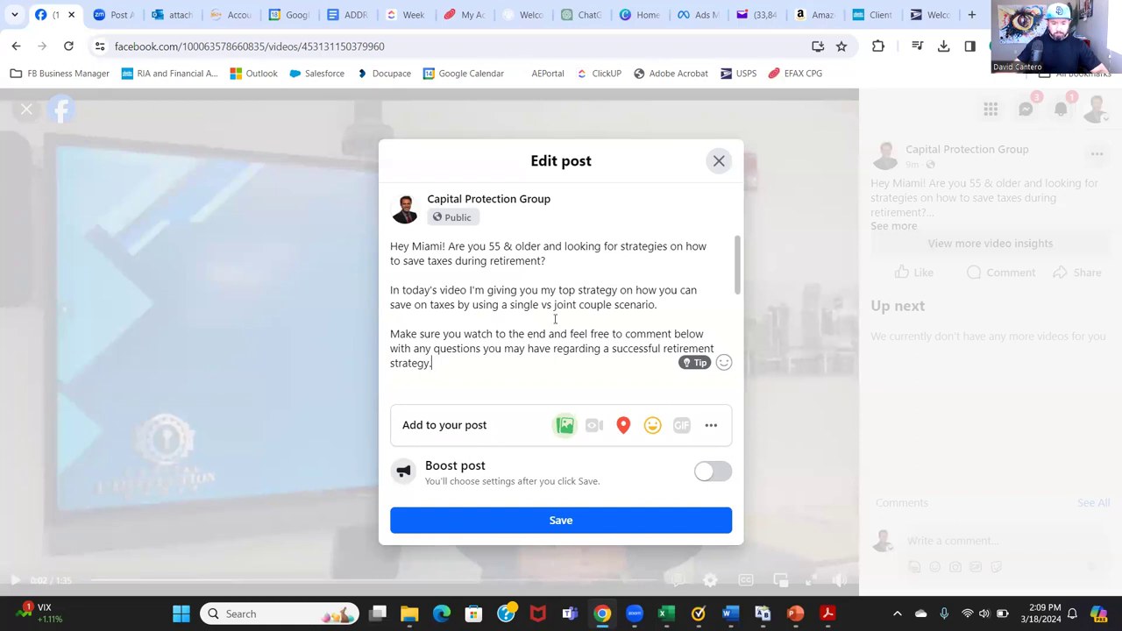
scroll(555, 320, down, 3)
scroll(555, 320, down, 2)
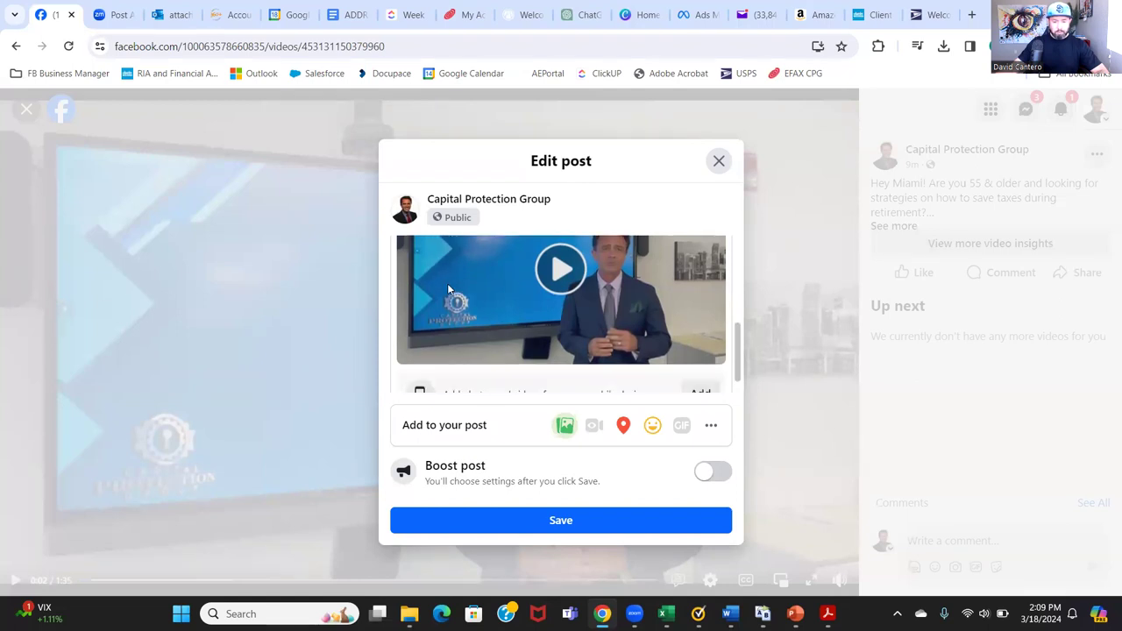
scroll(447, 283, down, 1)
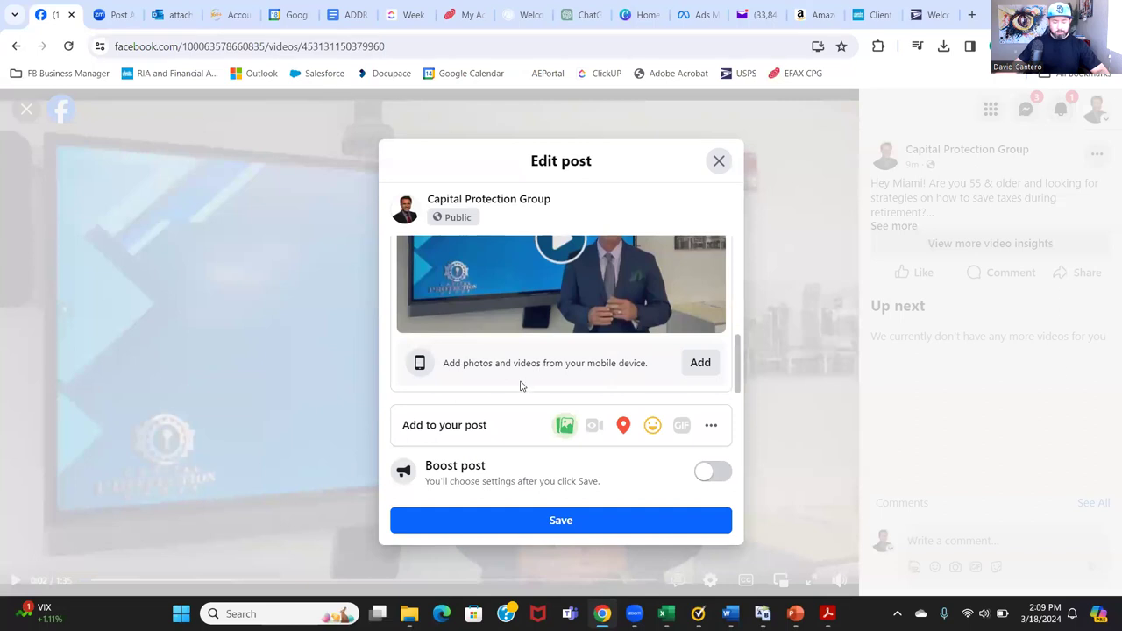
scroll(456, 299, up, 2)
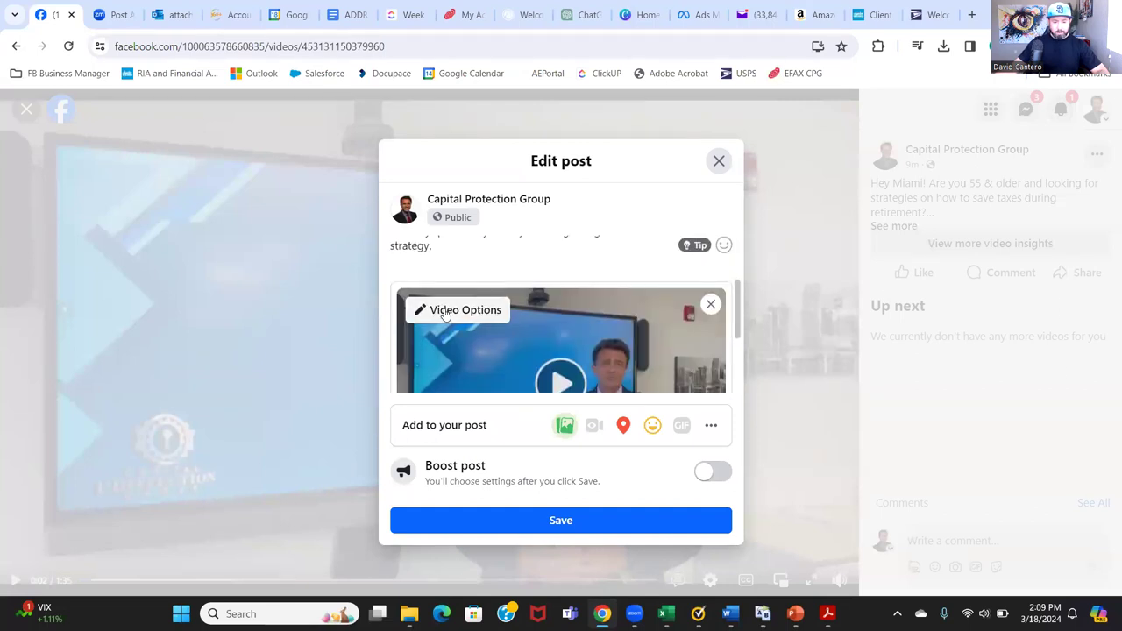
click(464, 310)
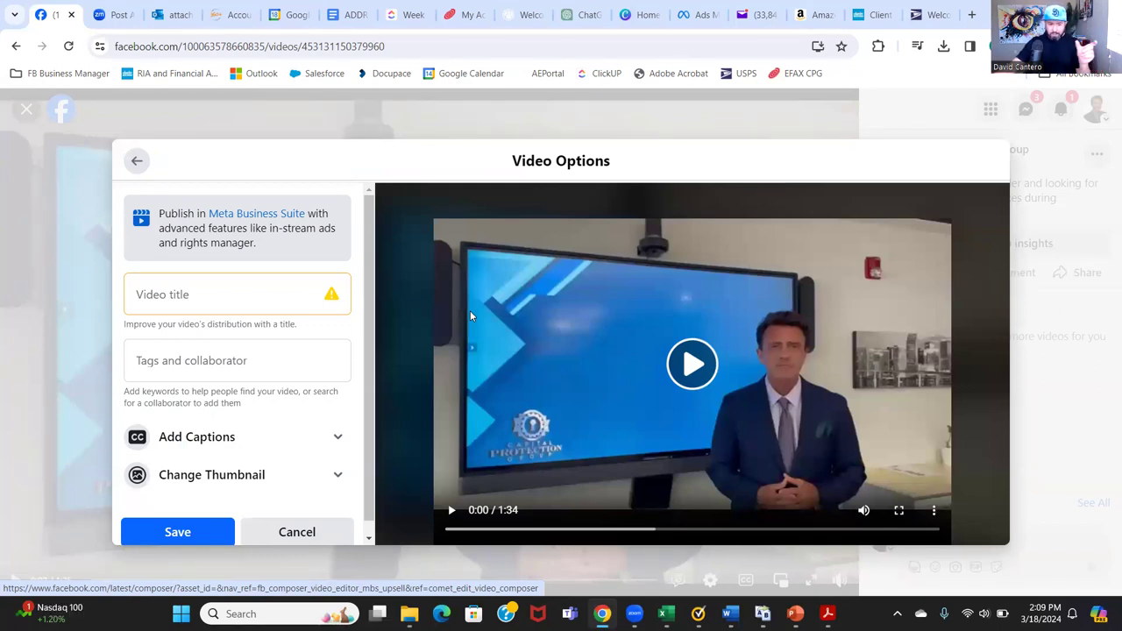
Step: Enter "#1 retirement specialist in Miami" as the video title
click(226, 295)
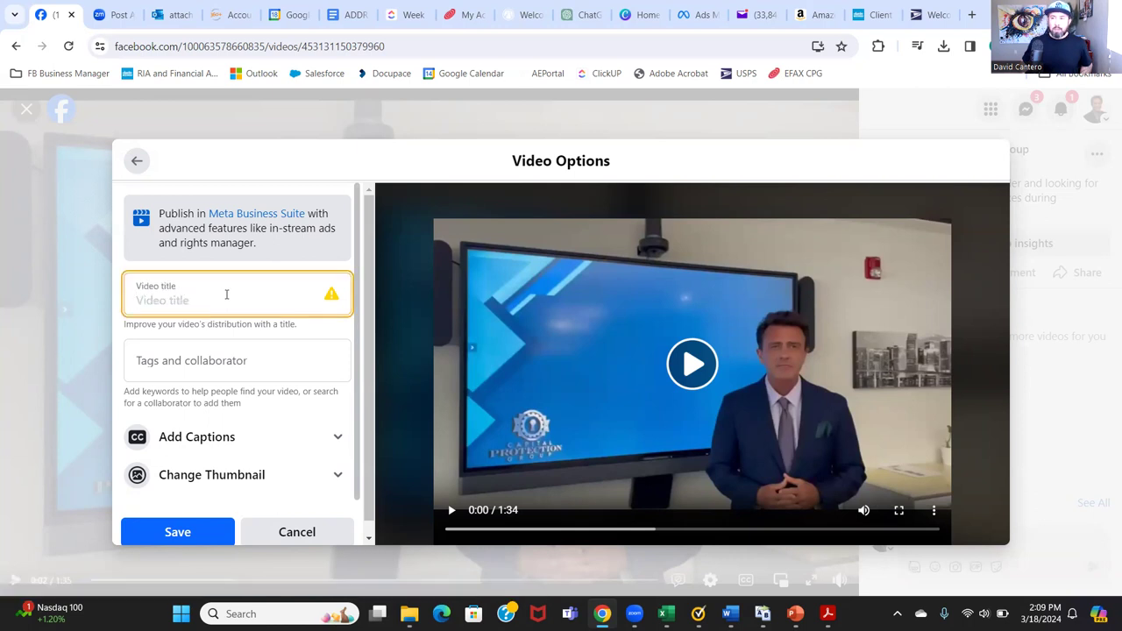
text(If you)
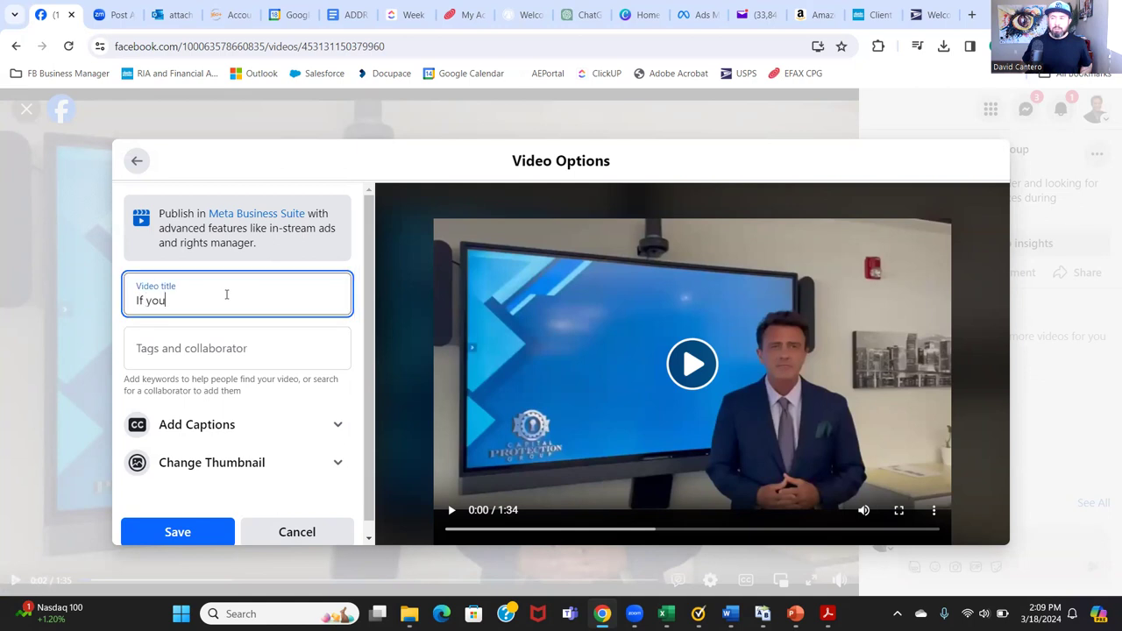
text('re in)
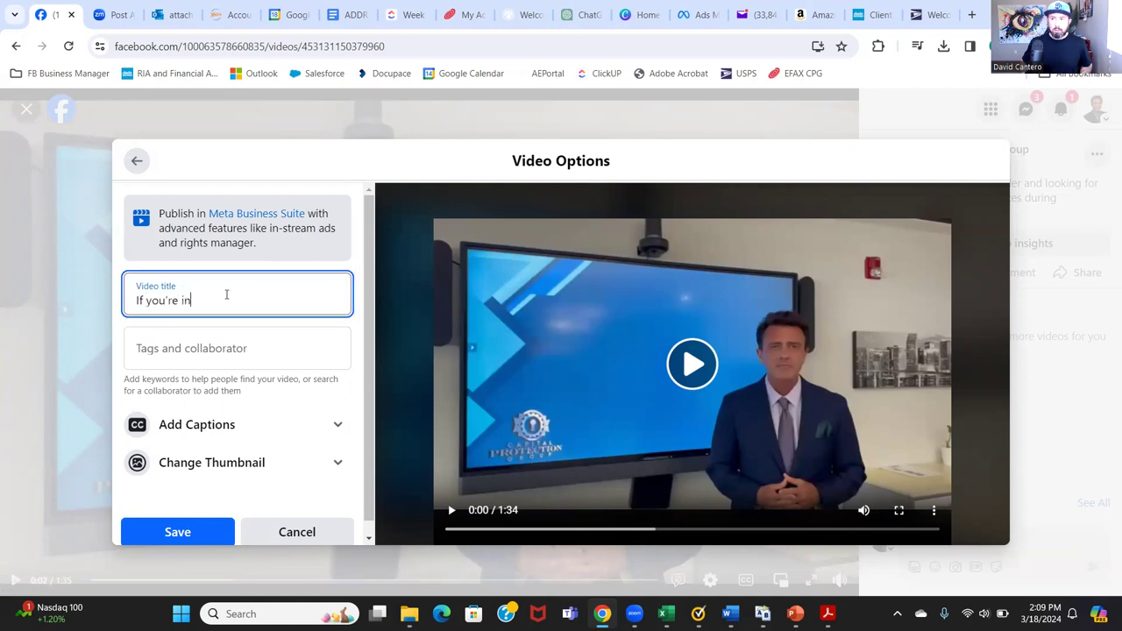
text( Miami)
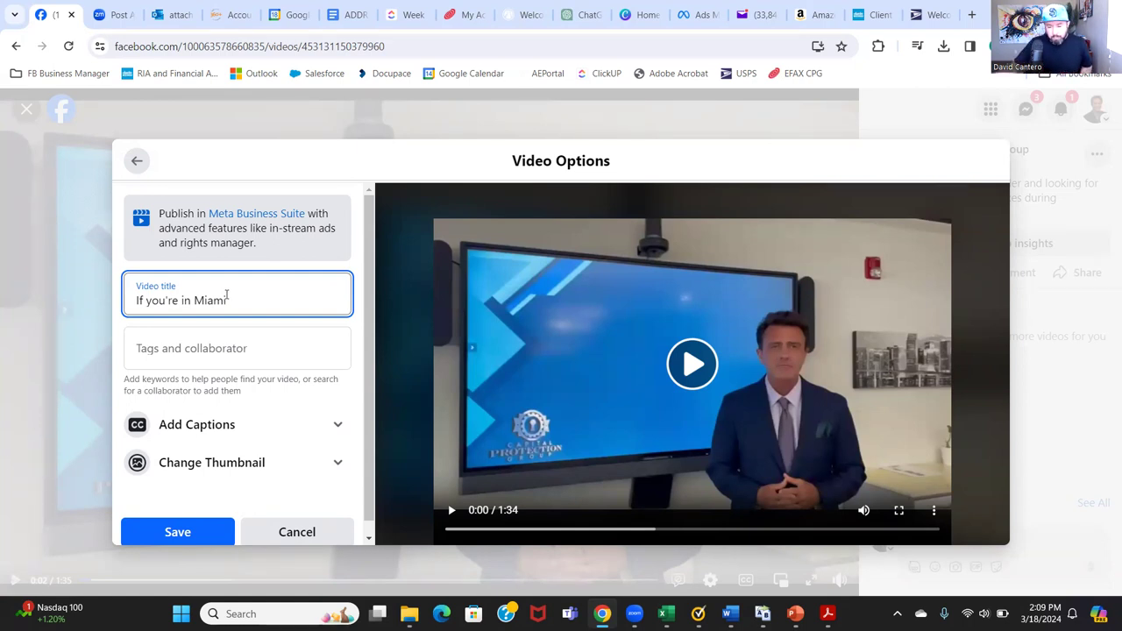
text( and ap)
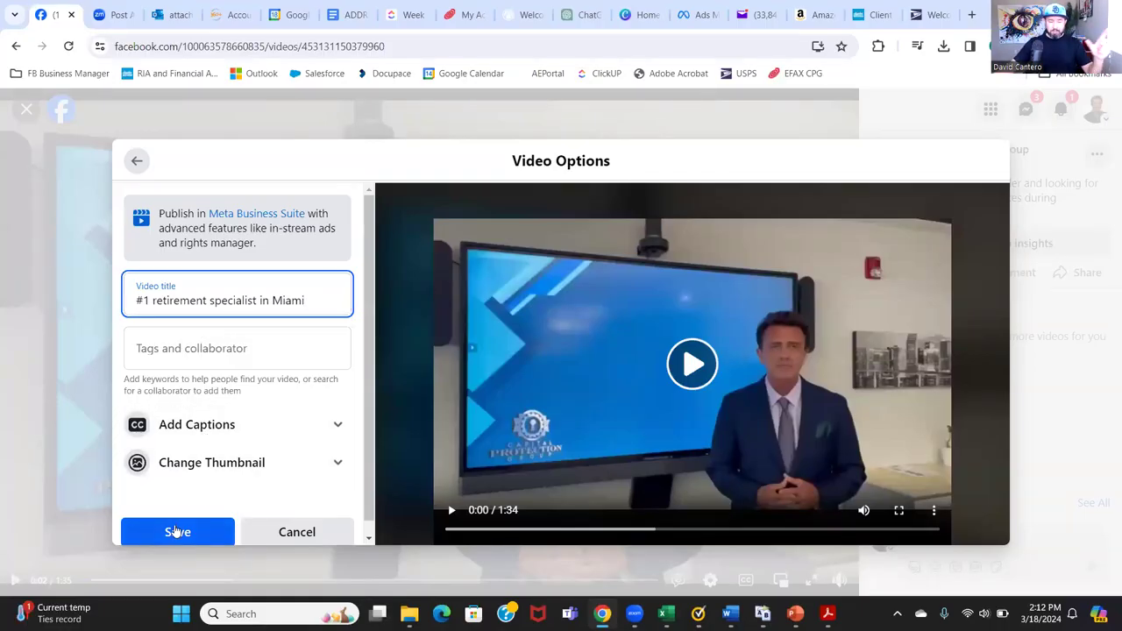
Step: Save the video options and the edited post, and reload the video page
click(175, 531)
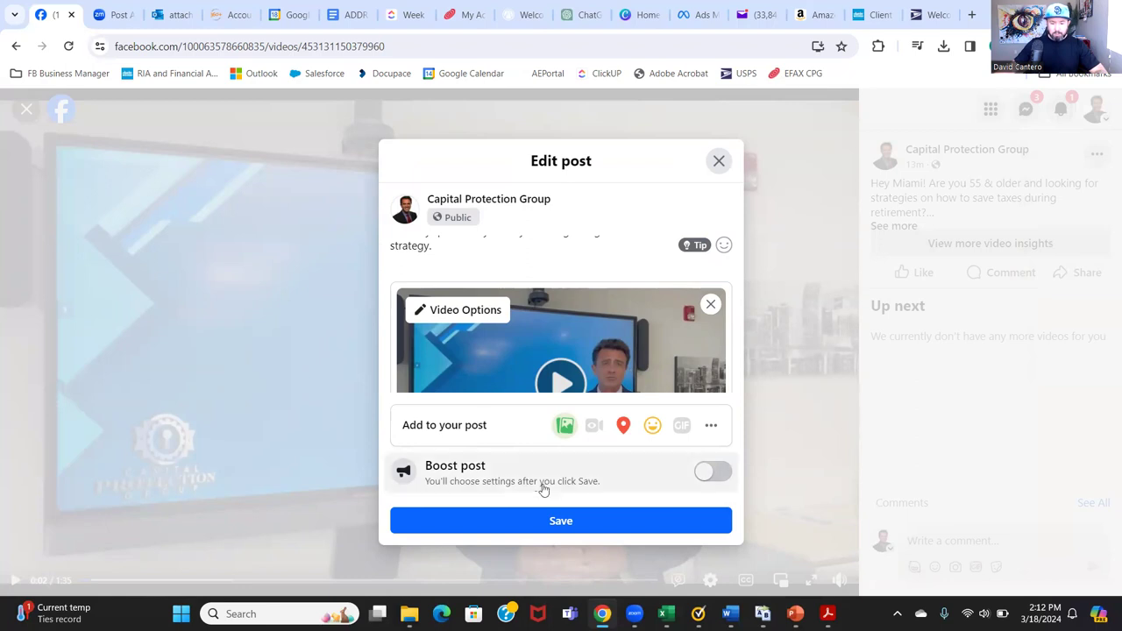
click(527, 519)
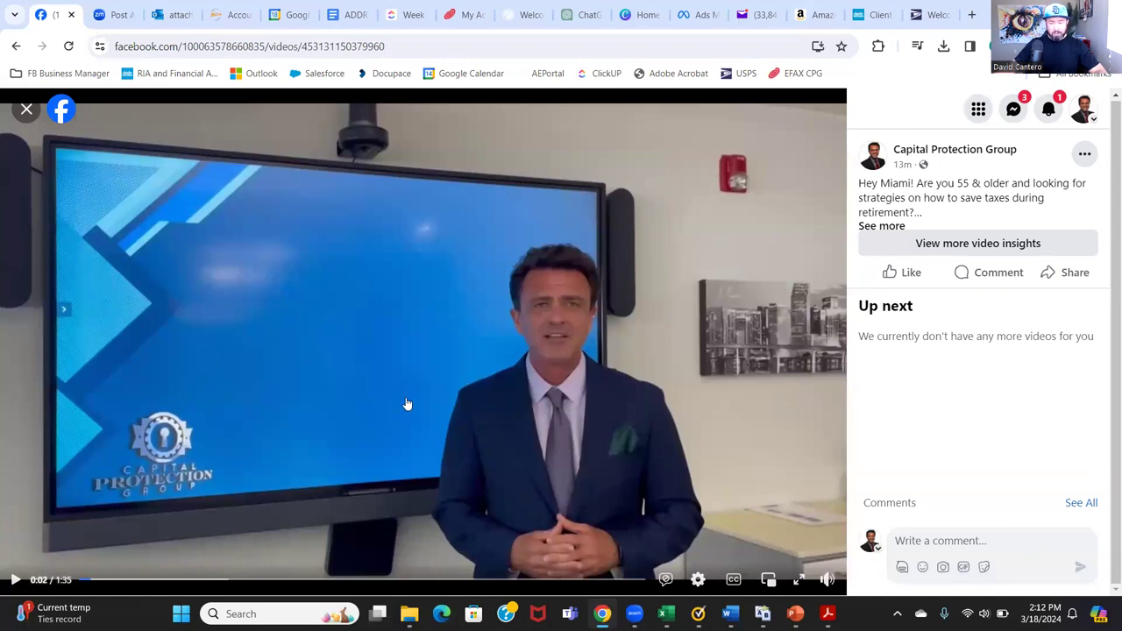
click(69, 46)
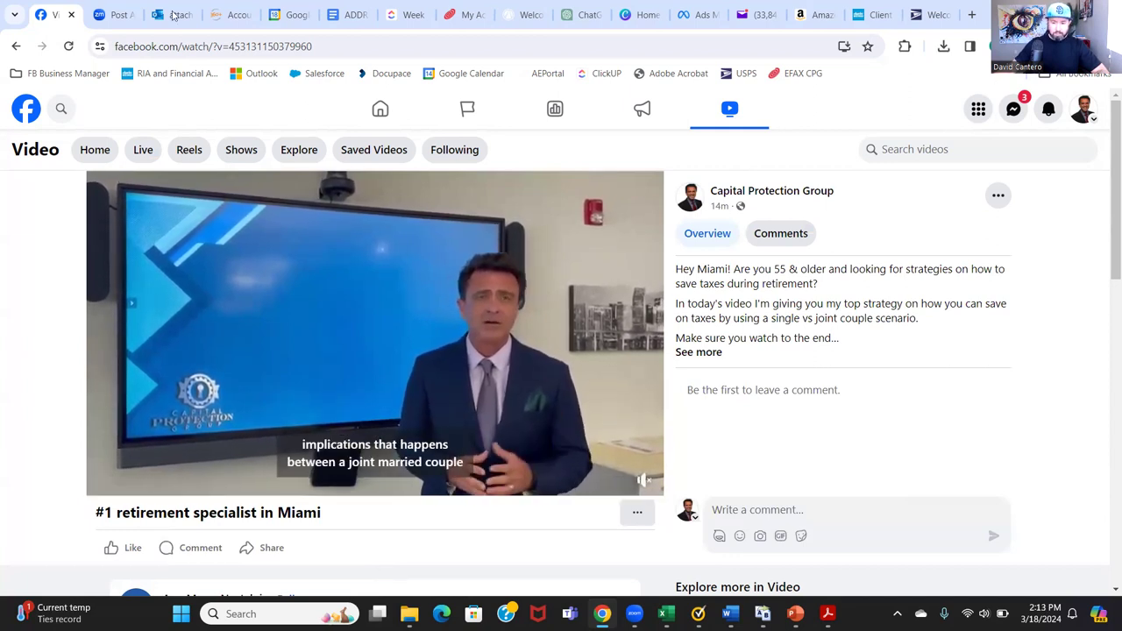
Step: Switch from the Capital Protection Group page to the personal profile and open the bookmarked Ads Manager, dismissing the Actions column tip
click(1085, 109)
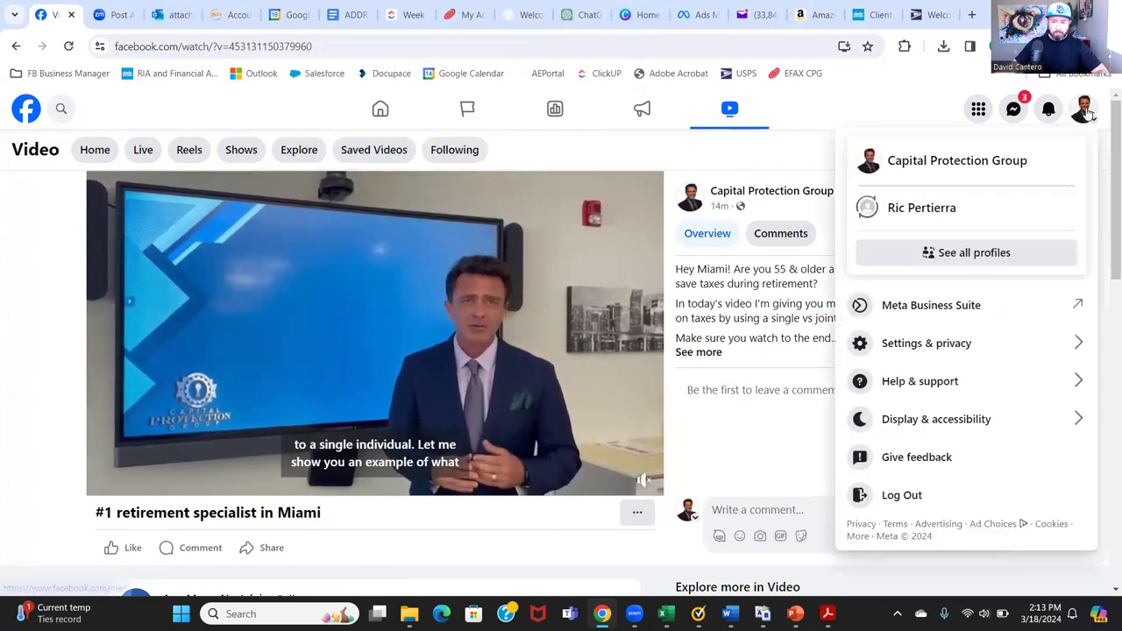
click(937, 216)
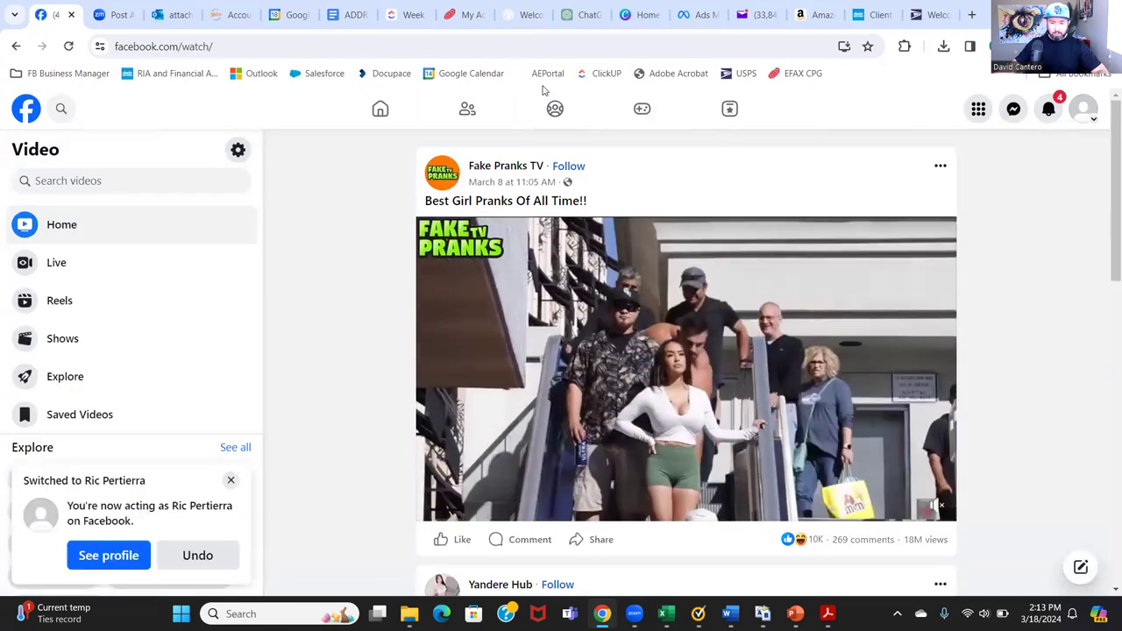
click(173, 15)
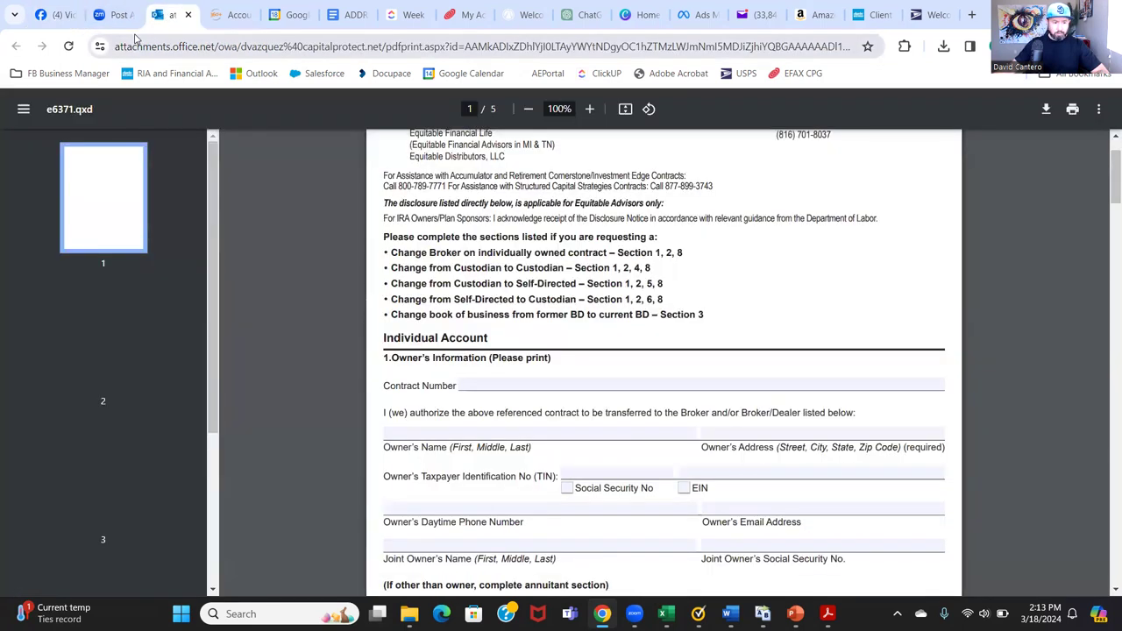
click(76, 74)
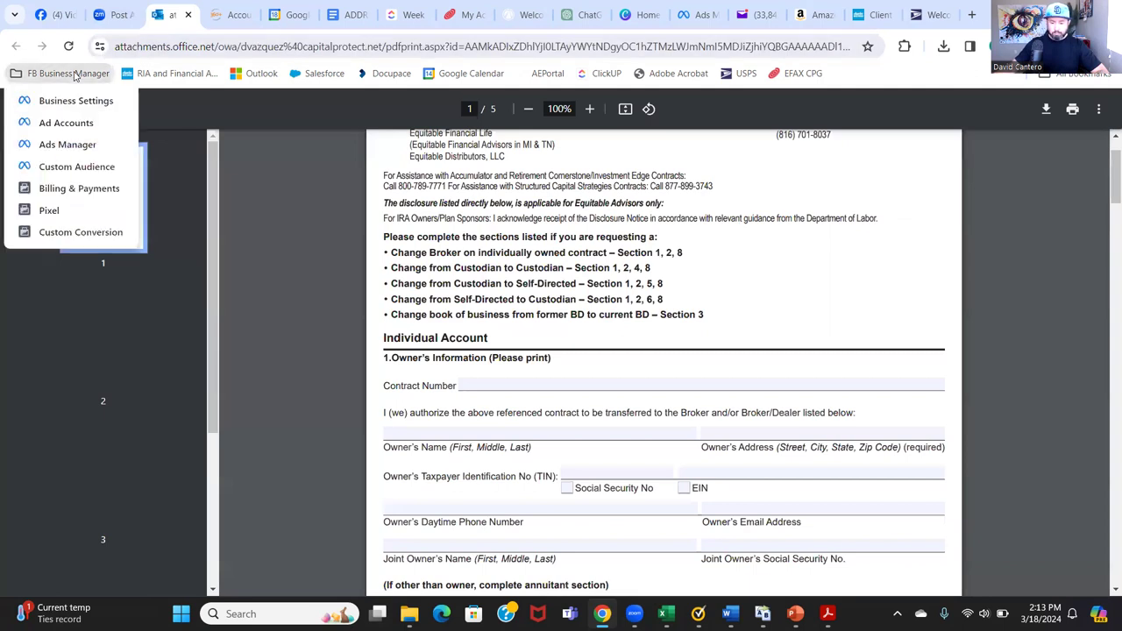
click(51, 145)
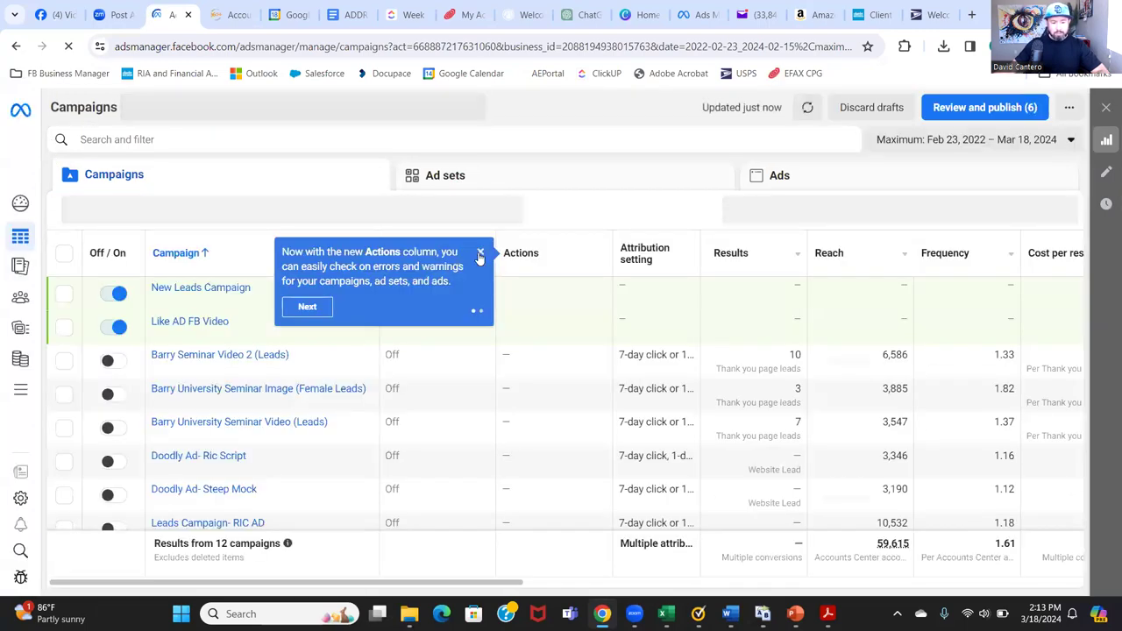
click(479, 253)
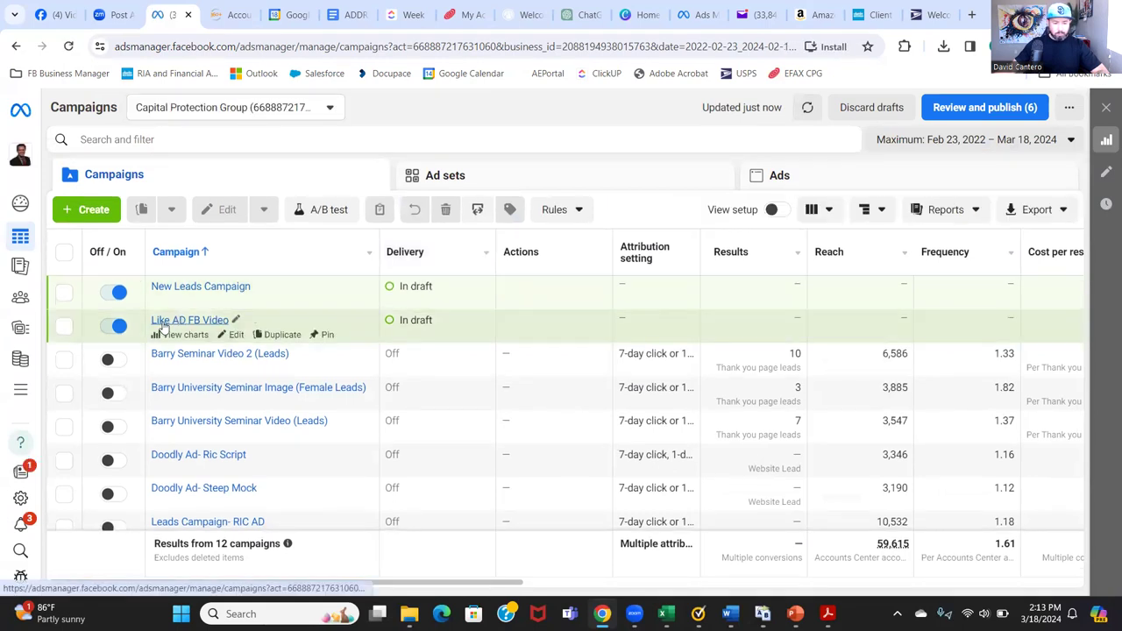
Step: Delete the draft campaign "Like AD FB Video"
click(65, 327)
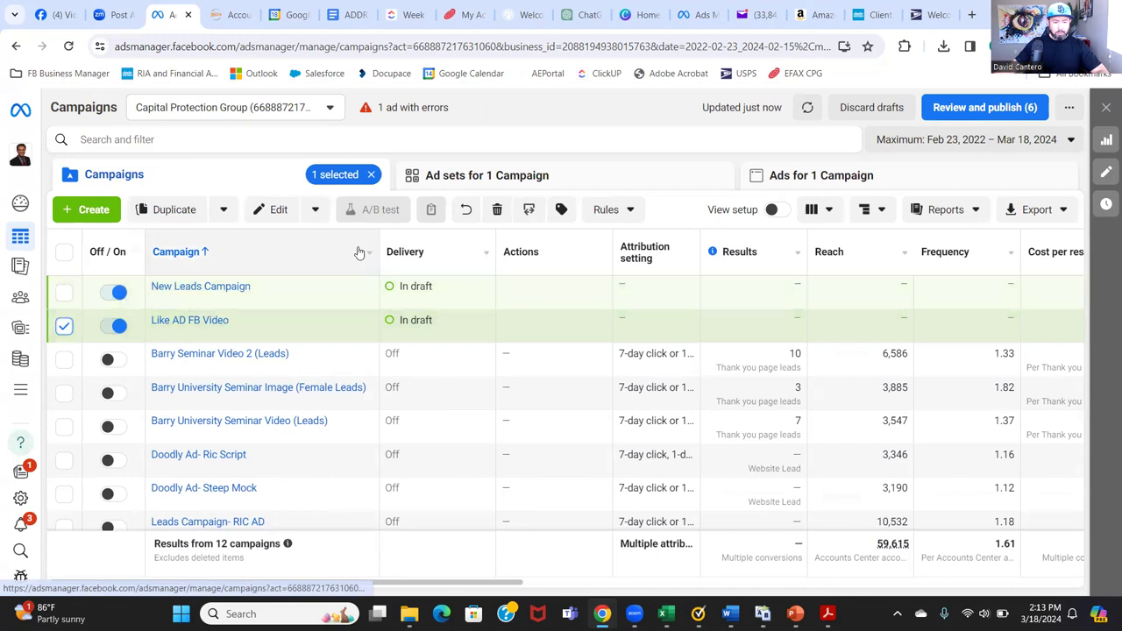
click(496, 210)
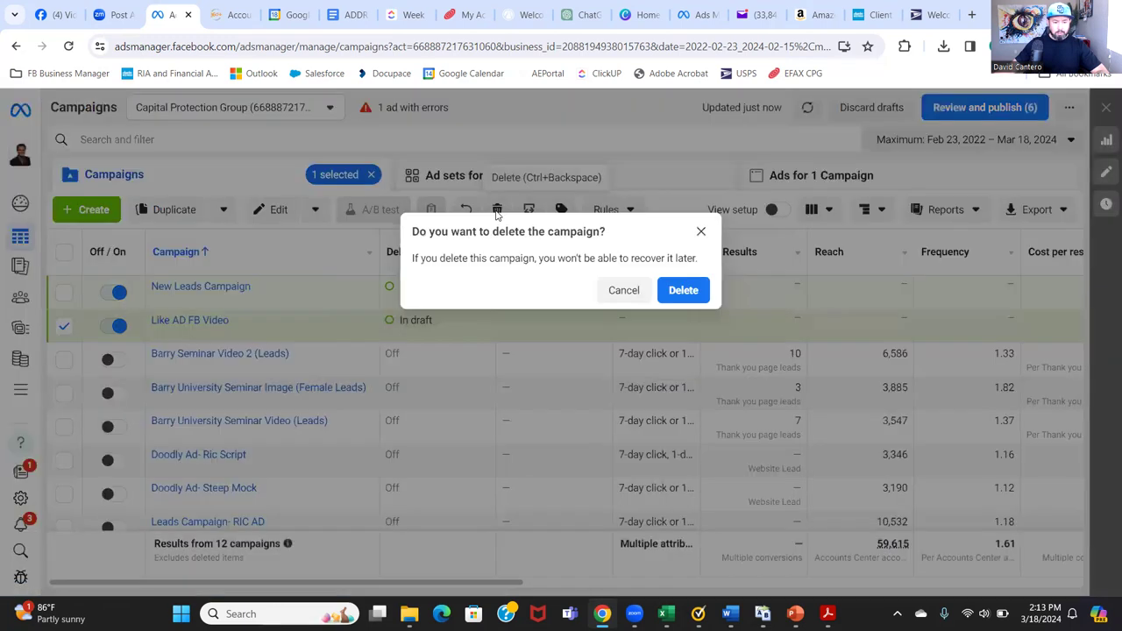
click(682, 290)
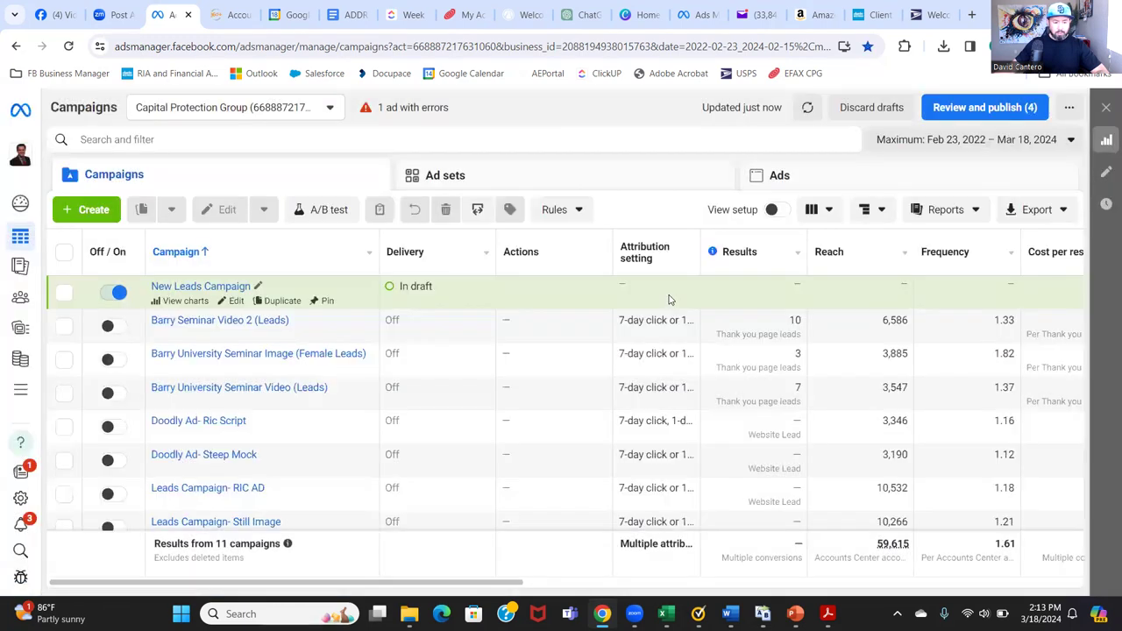
Step: Check the ad sets list, return to the campaigns list and delete the draft "New Leads Campaign"
mouse_move(138, 329)
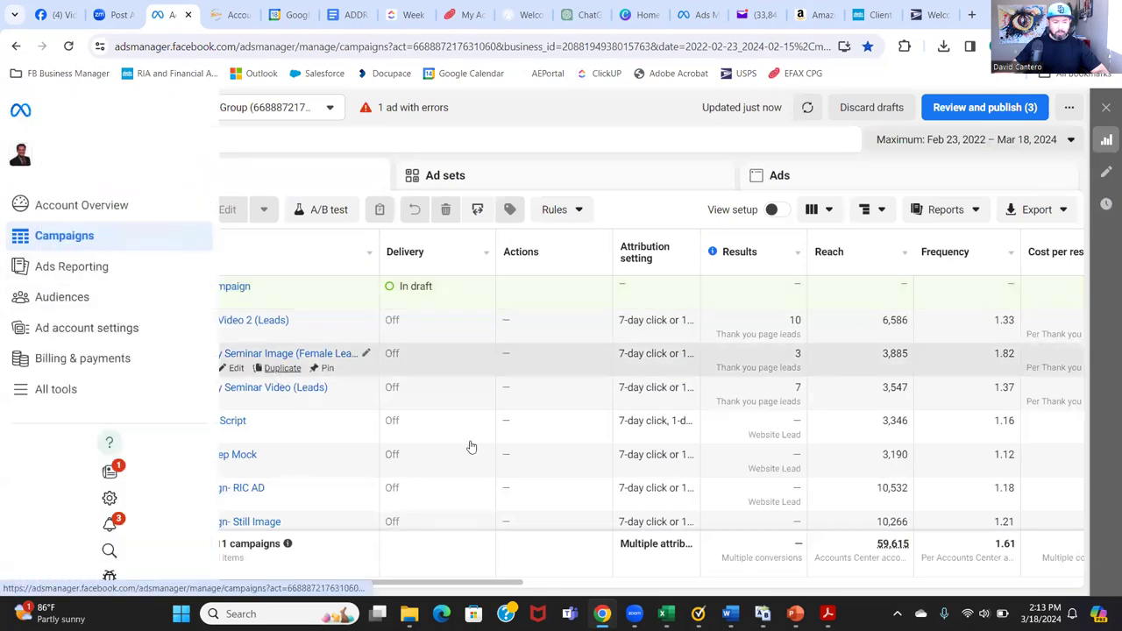
click(465, 175)
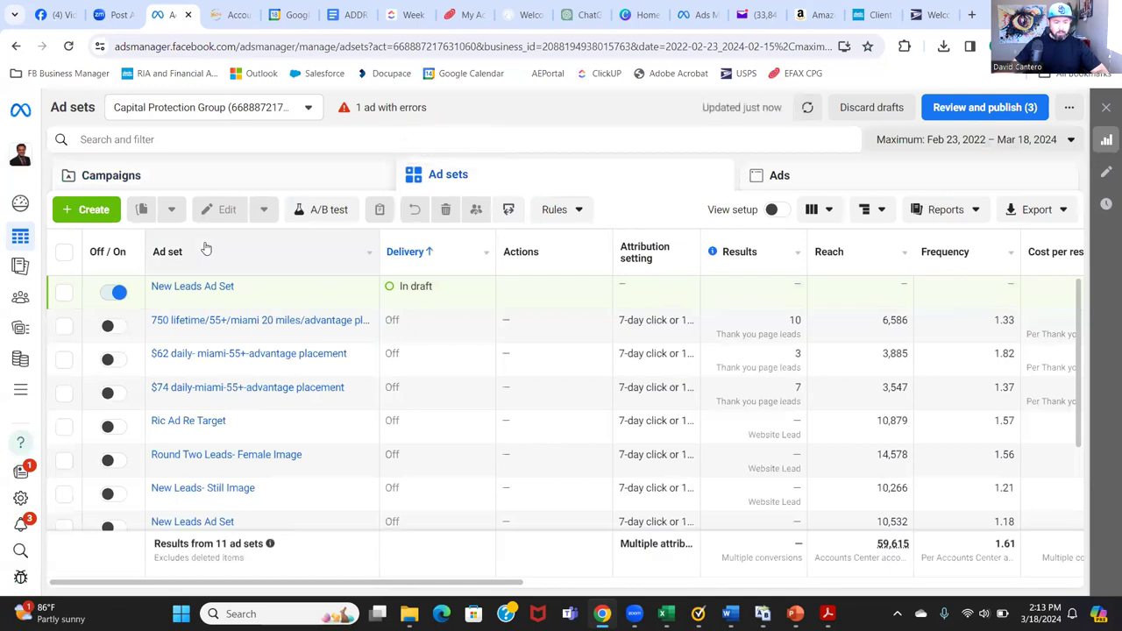
click(200, 176)
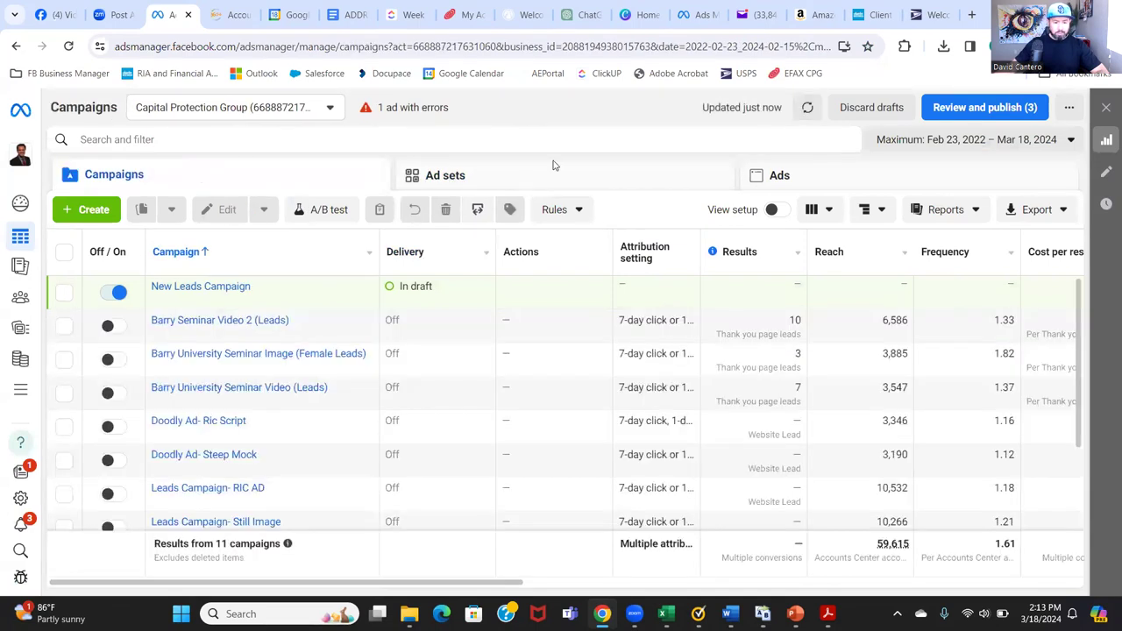
click(64, 292)
click(497, 209)
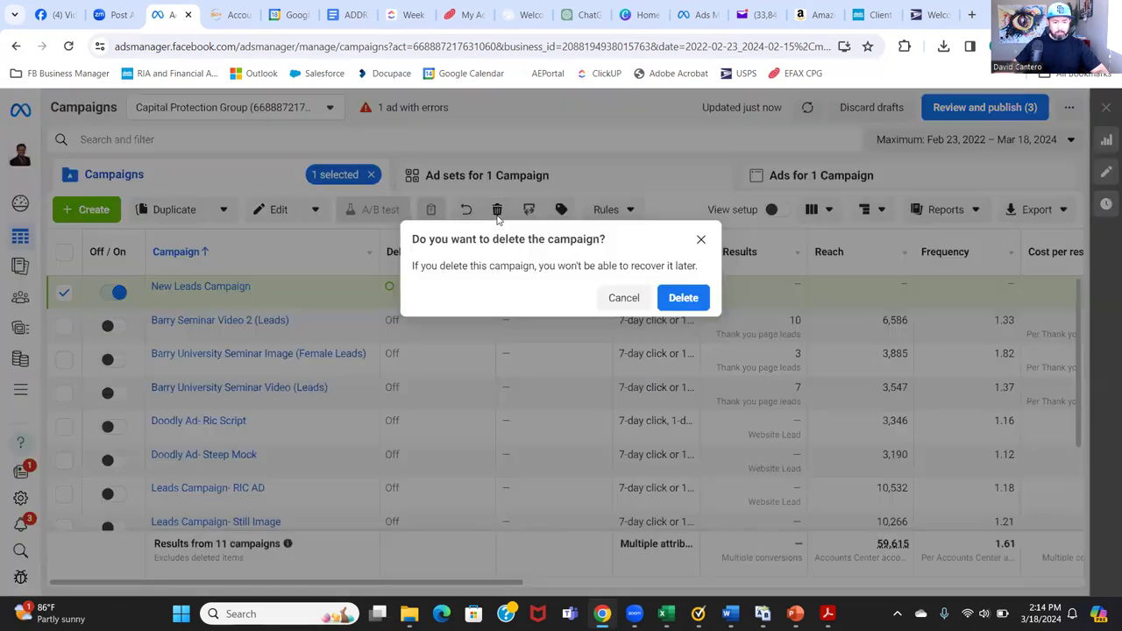
click(686, 299)
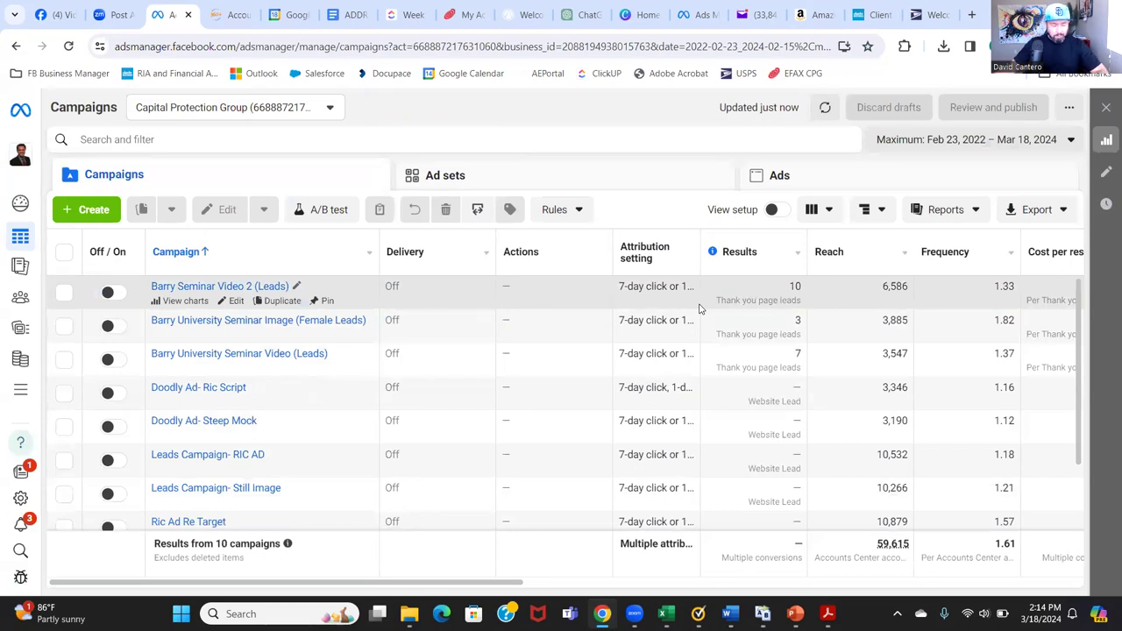
Step: Create a new campaign with the Awareness objective and look through its special ad categories without declaring one
click(94, 211)
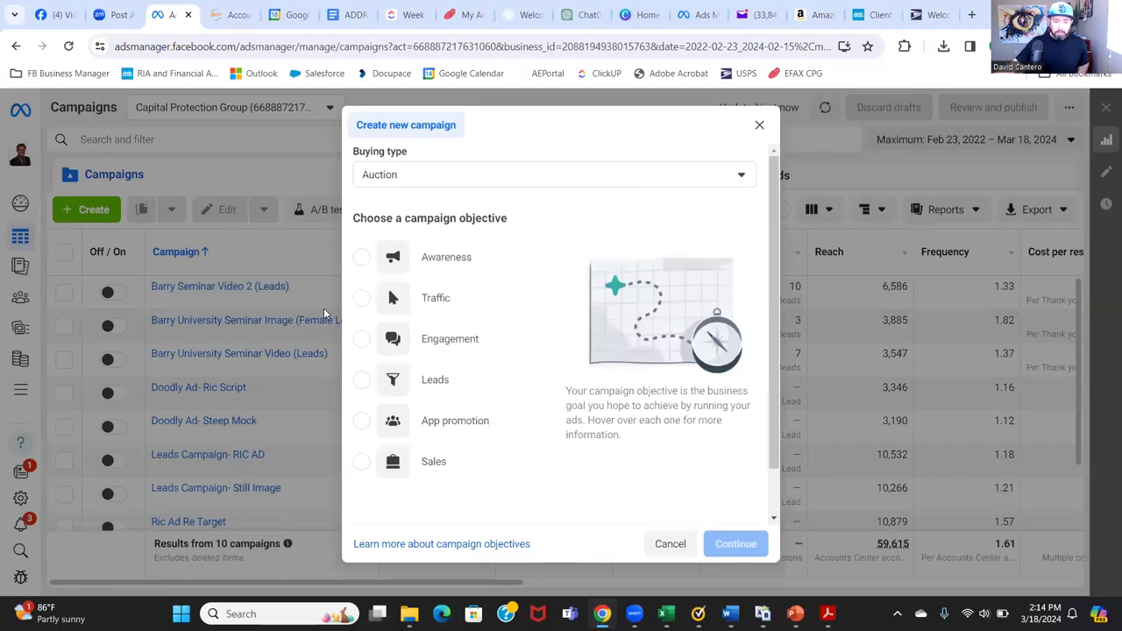
click(362, 257)
click(737, 543)
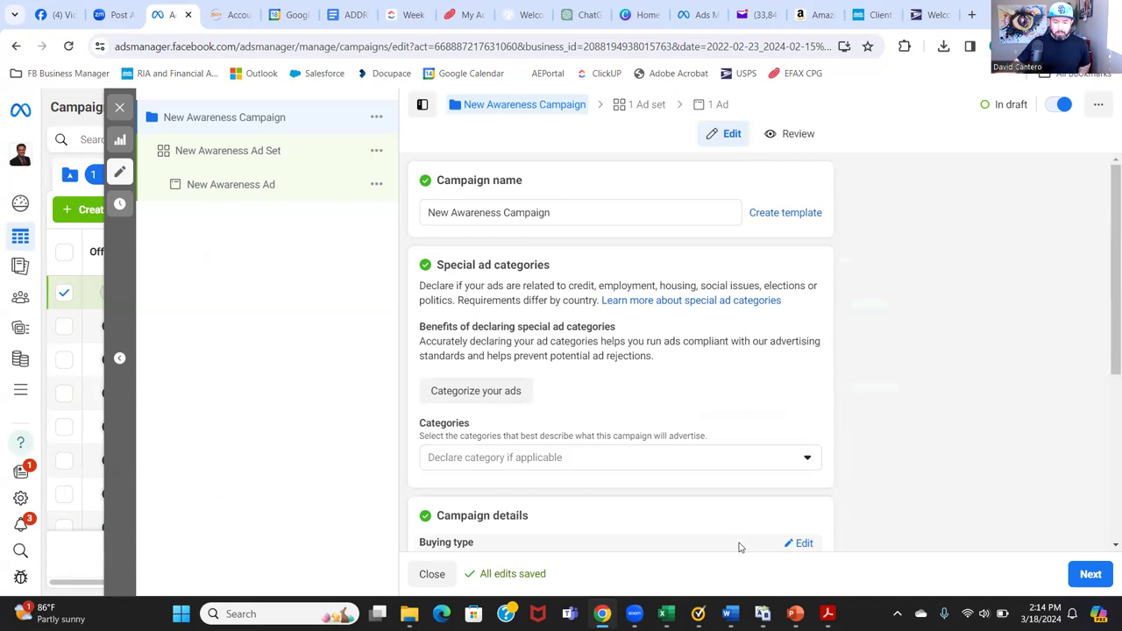
click(808, 461)
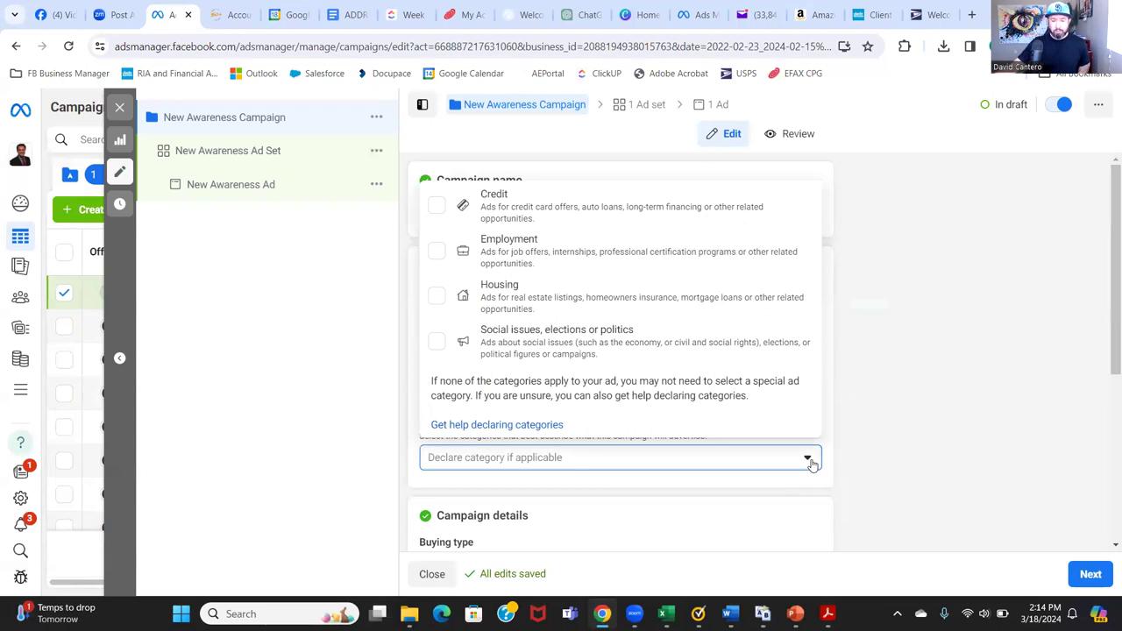
click(894, 335)
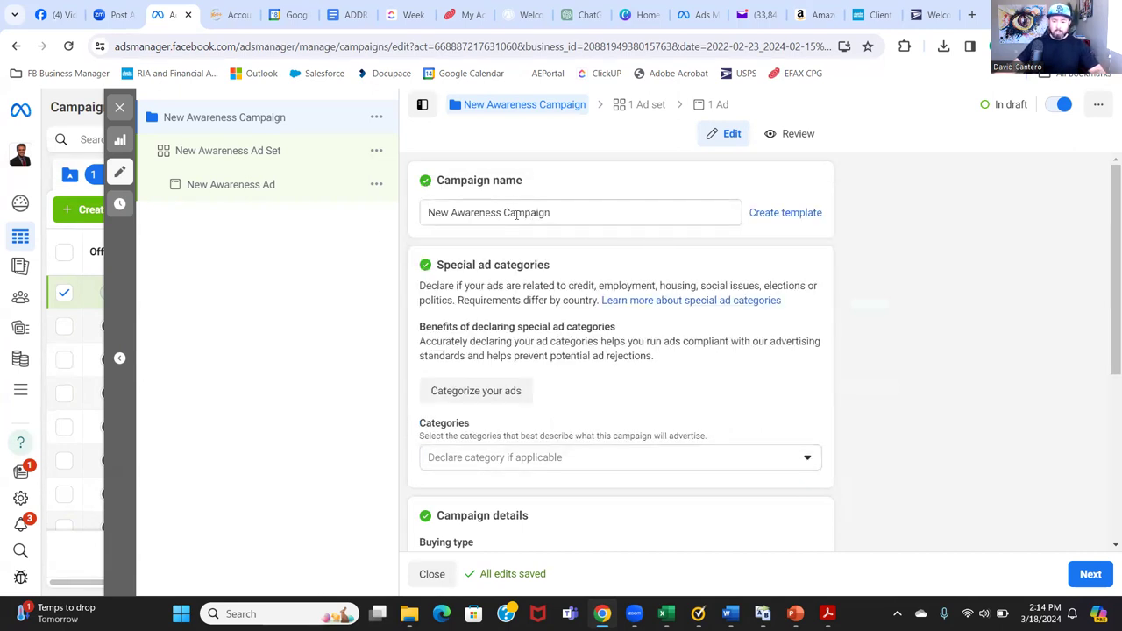
Step: Rename the new campaign as "Video Single vs Joint Couple (Awareness)"
triple_click(557, 213)
key(BackSpace)
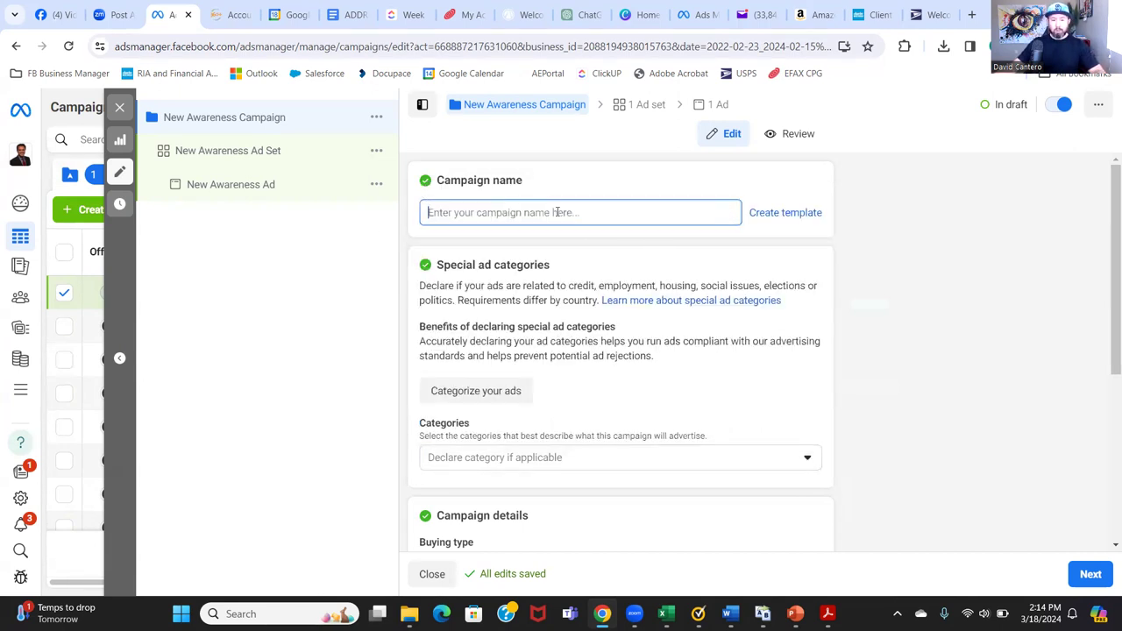
text(Awareness)
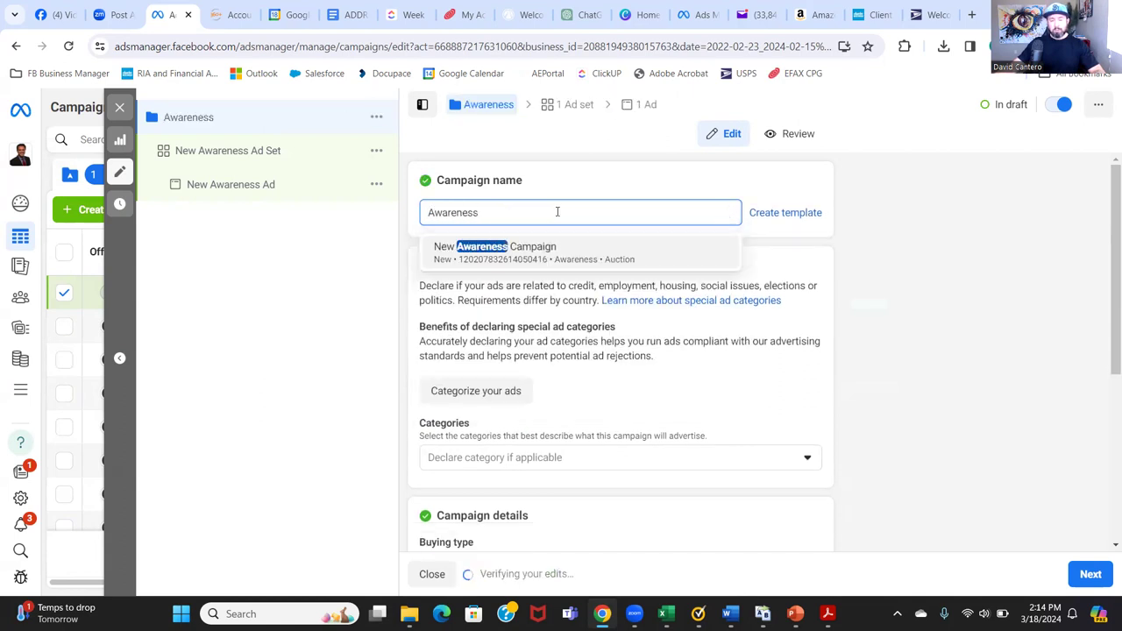
text())
key(Home)
text(()
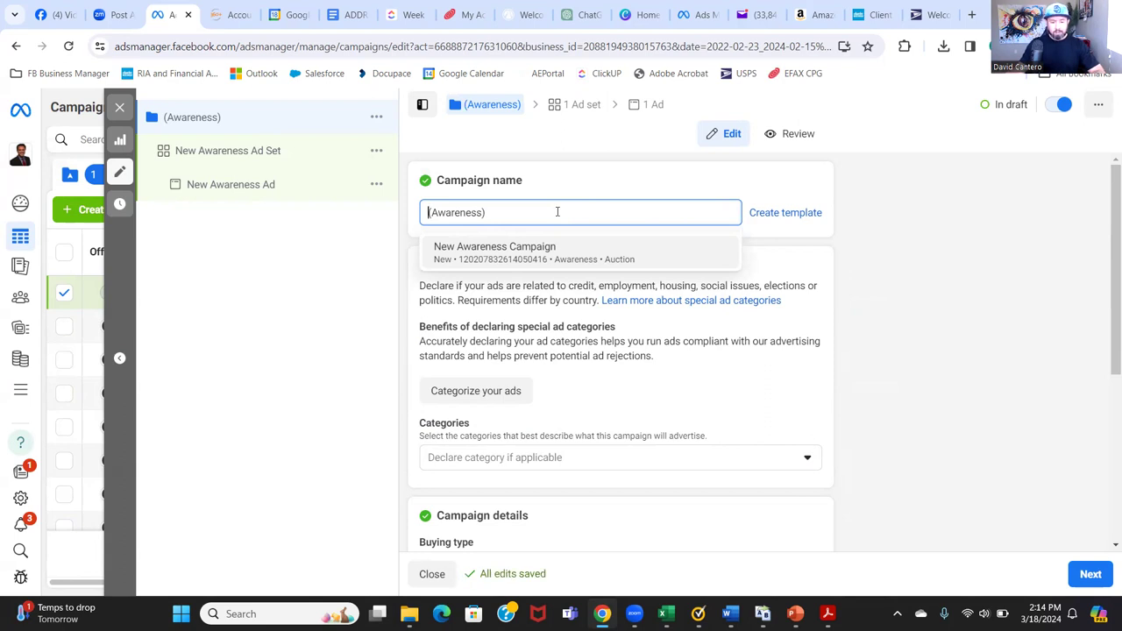
text(Vidoe)
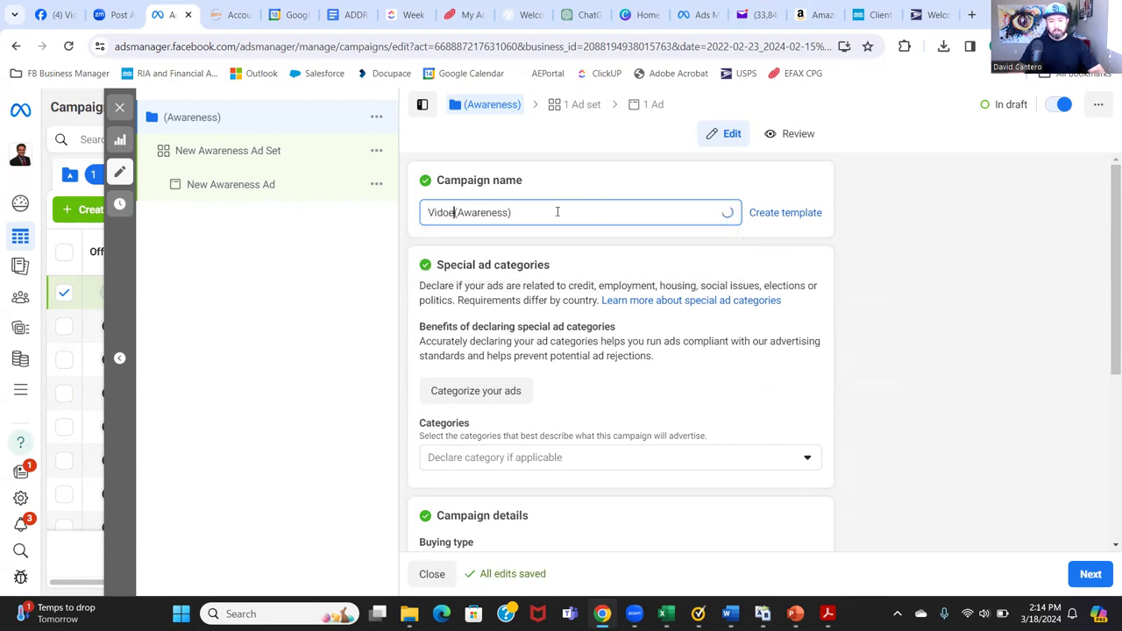
key(BackSpace)
key(BackSpace)
key(BackSpace)
text(deo )
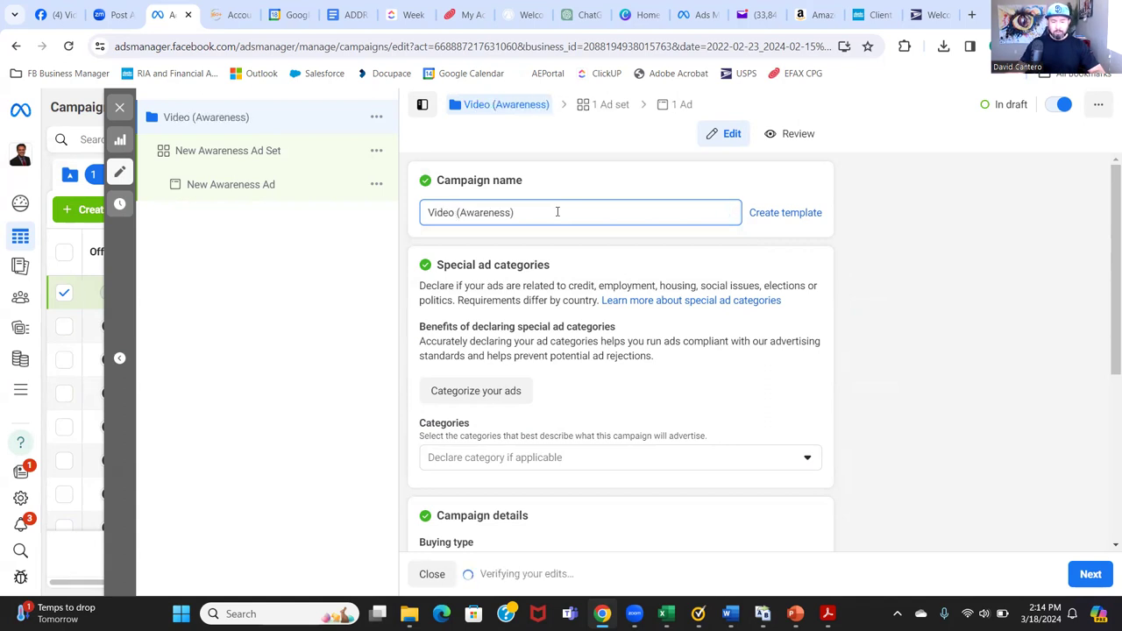
text(Single Vs)
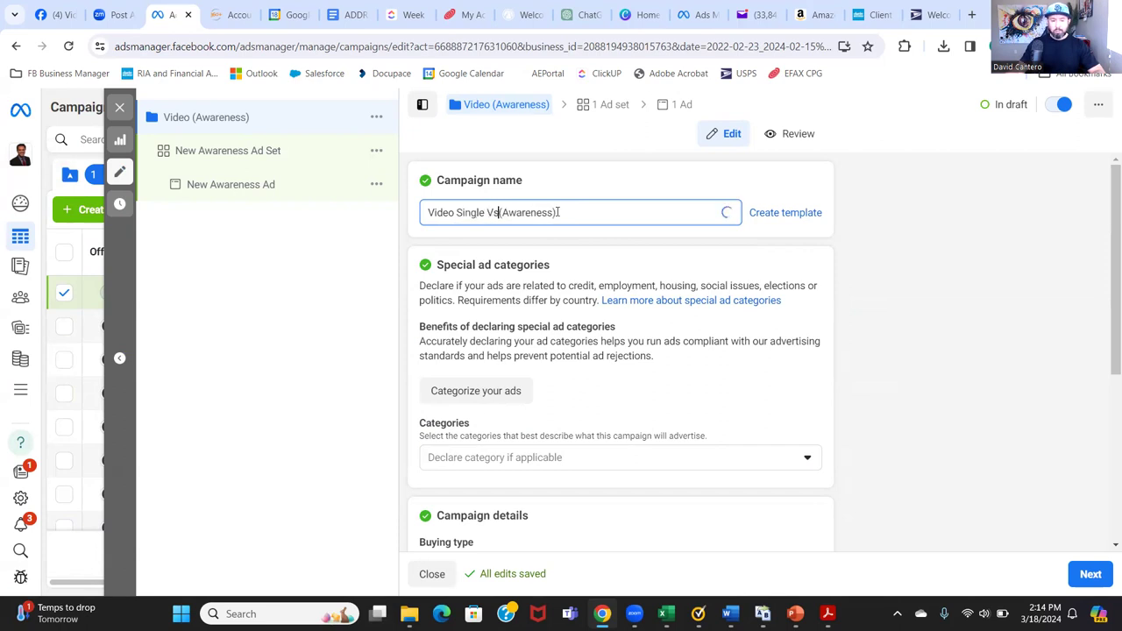
key(BackSpace)
key(BackSpace)
text(vs Joint)
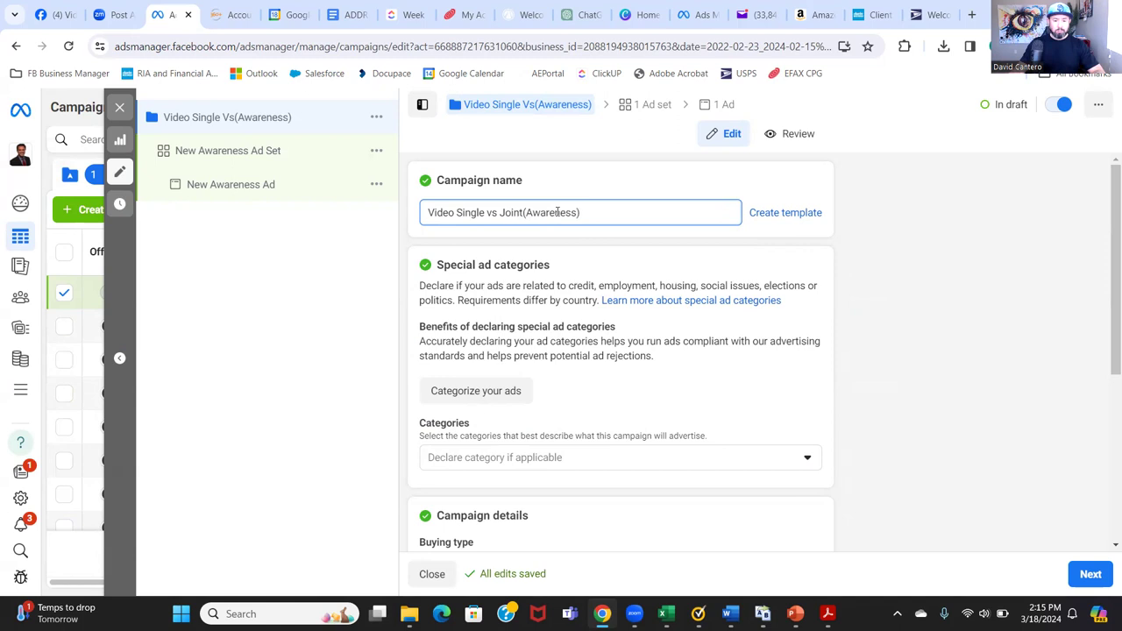
text( Couple)
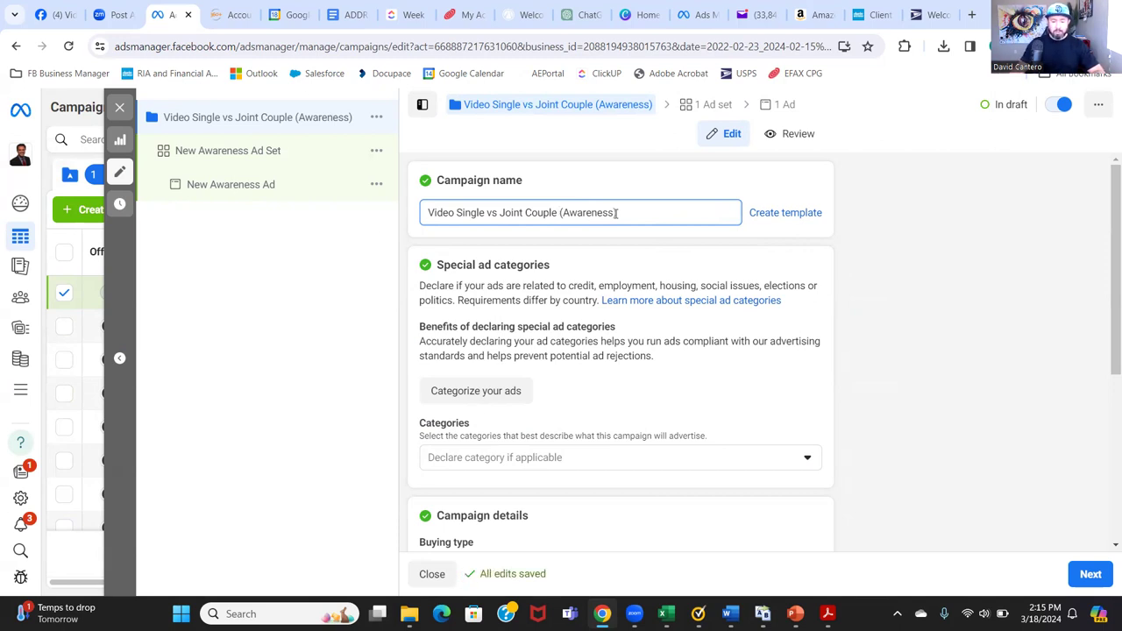
Step: Proceed to the campaign's ad set settings and review the performance goal options, keeping "Maximize reach of ads"
scroll(617, 213, down, 2)
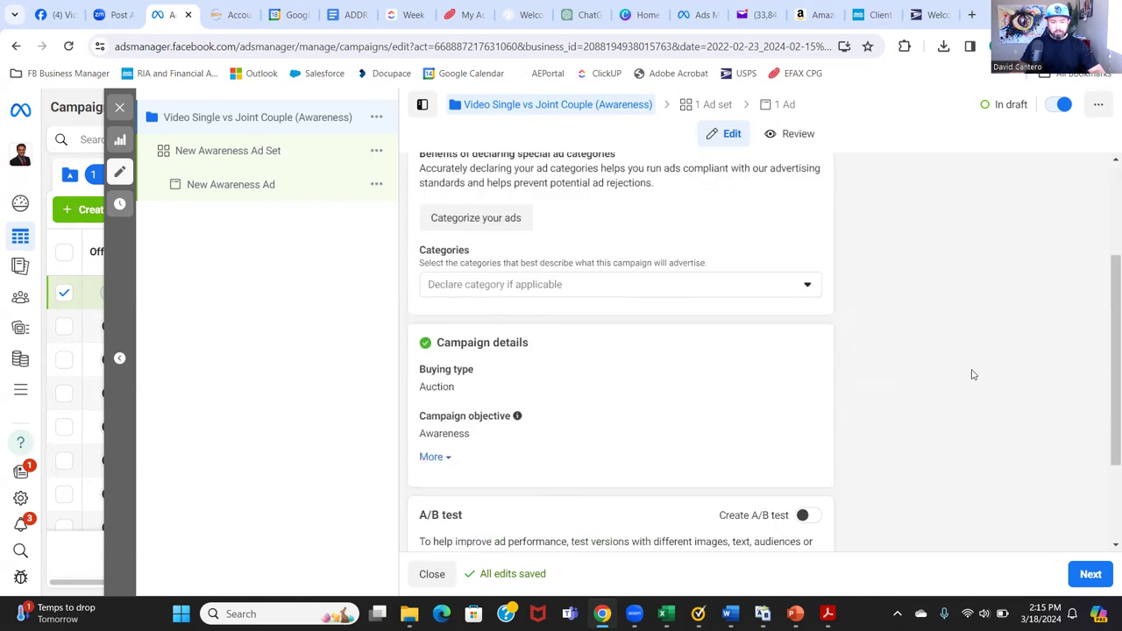
click(1090, 575)
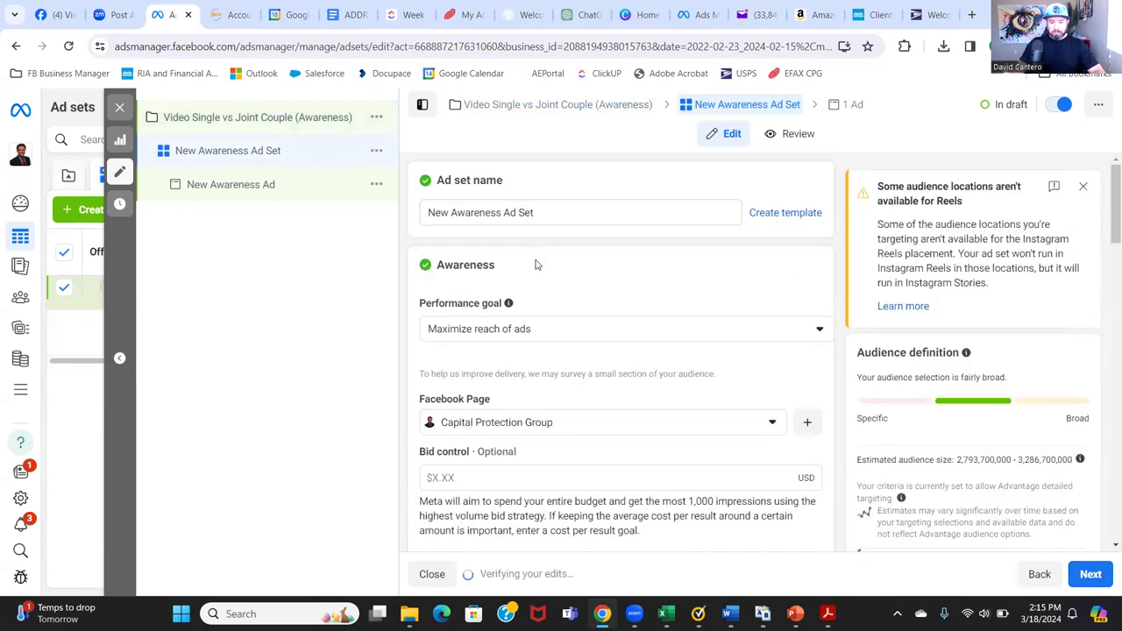
scroll(538, 263, down, 1)
scroll(537, 264, down, 1)
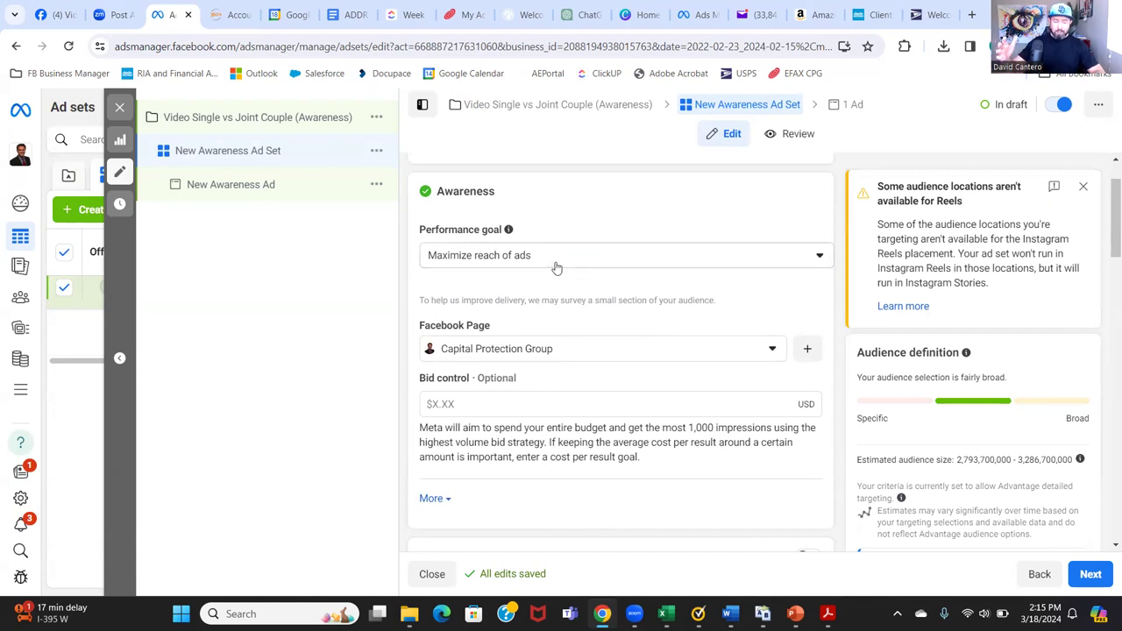
click(555, 268)
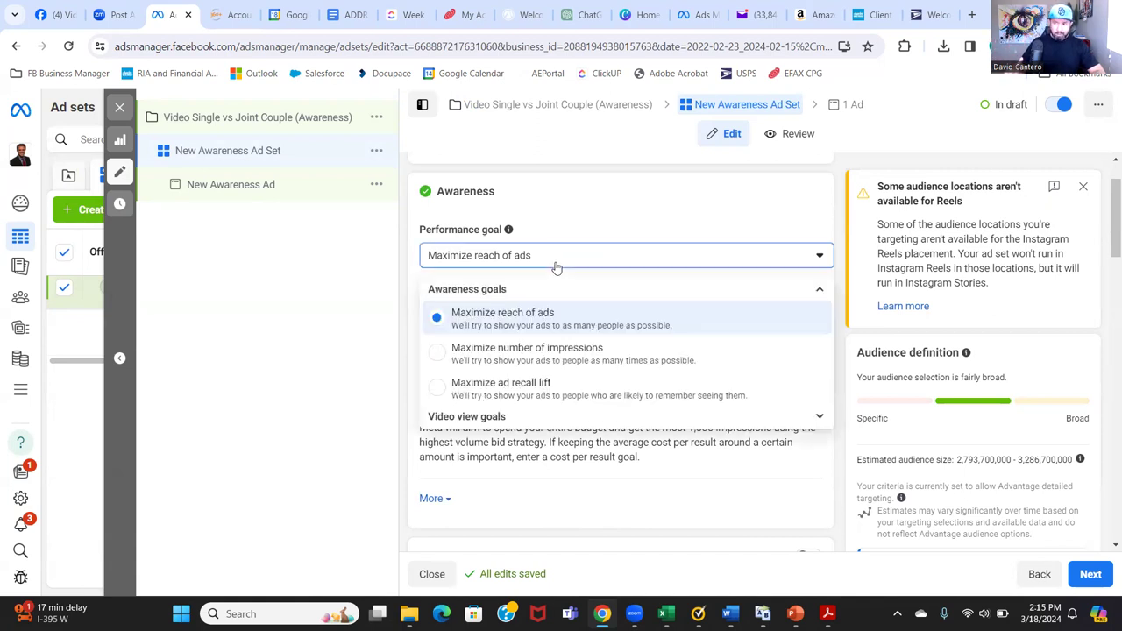
click(566, 215)
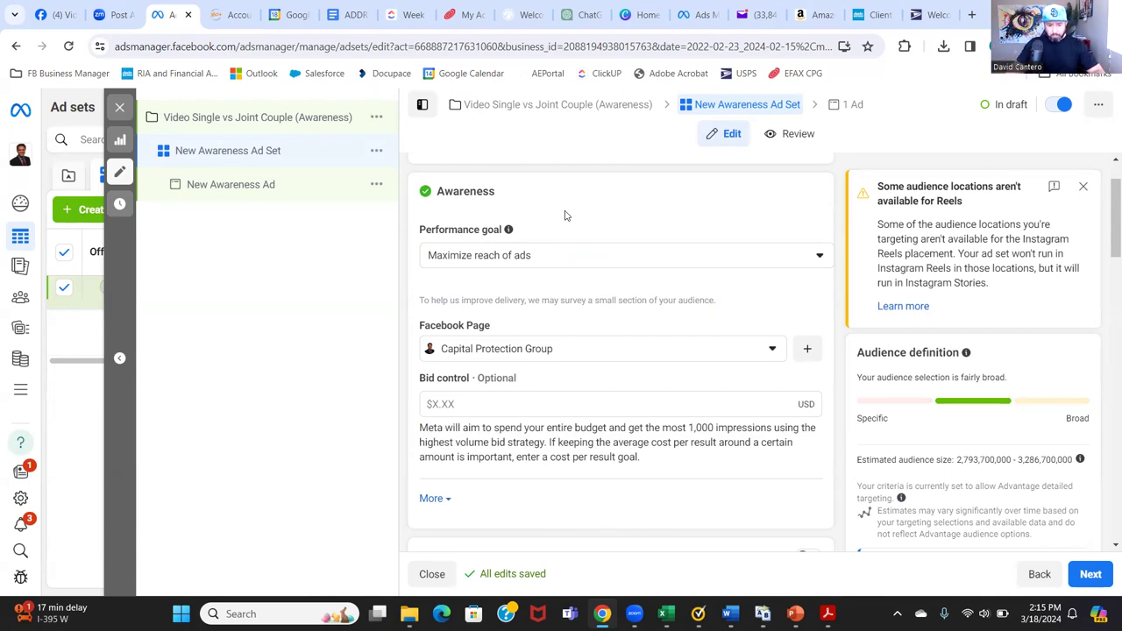
Step: Expand the additional awareness settings of the ad set and examine them along with the dynamic creative, budget and schedule sections
scroll(565, 215, down, 2)
scroll(565, 216, up, 2)
scroll(565, 215, down, 3)
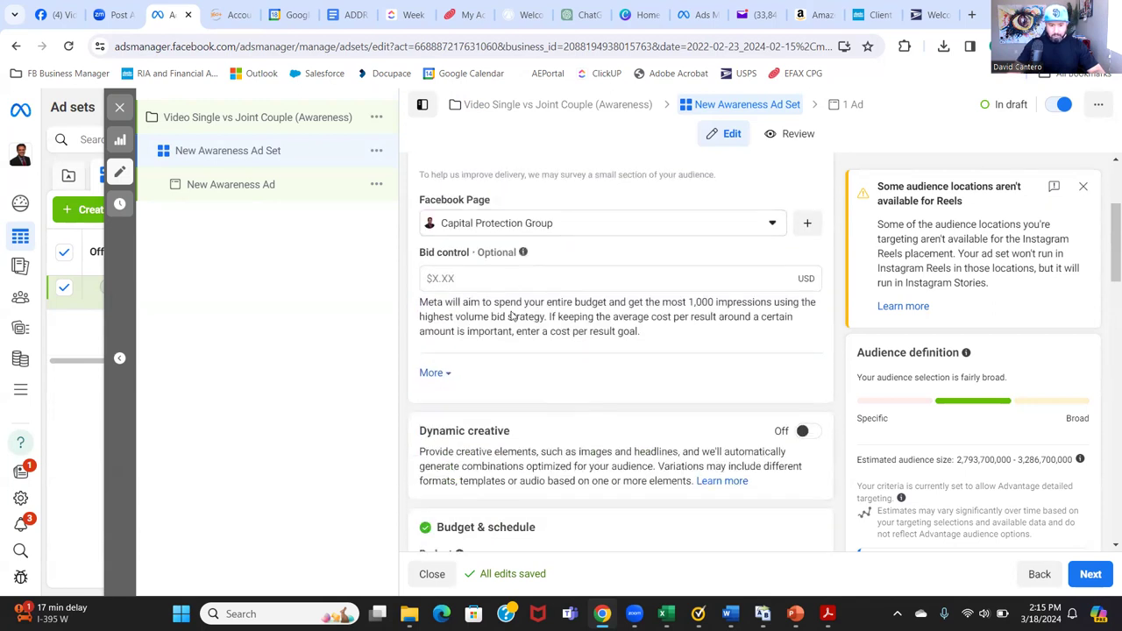
click(433, 374)
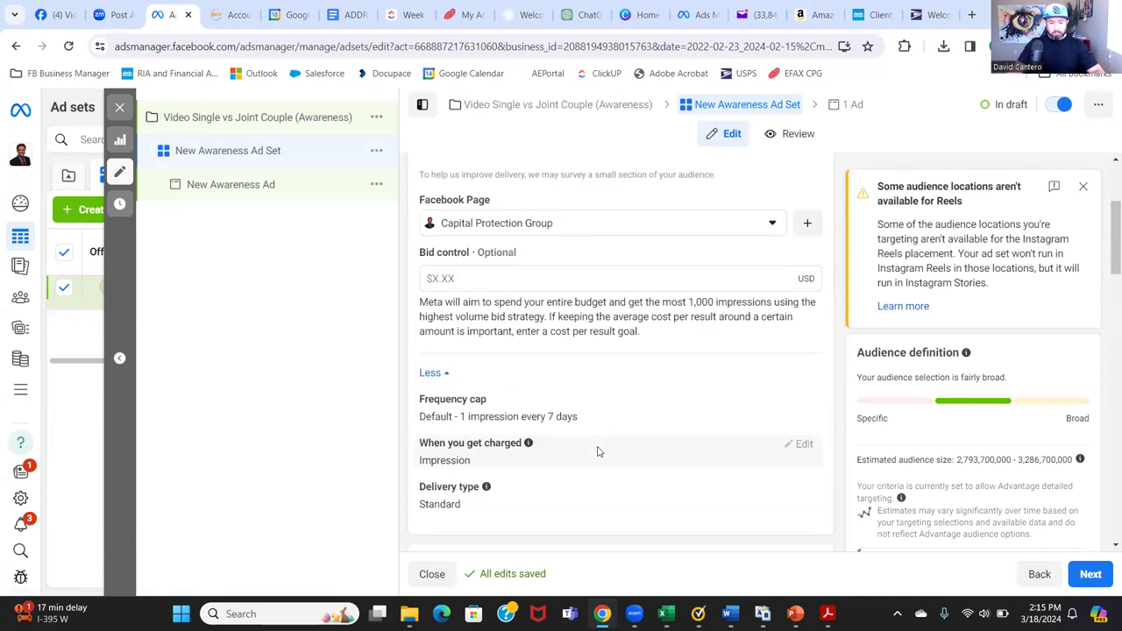
scroll(599, 452, down, 3)
scroll(599, 451, down, 1)
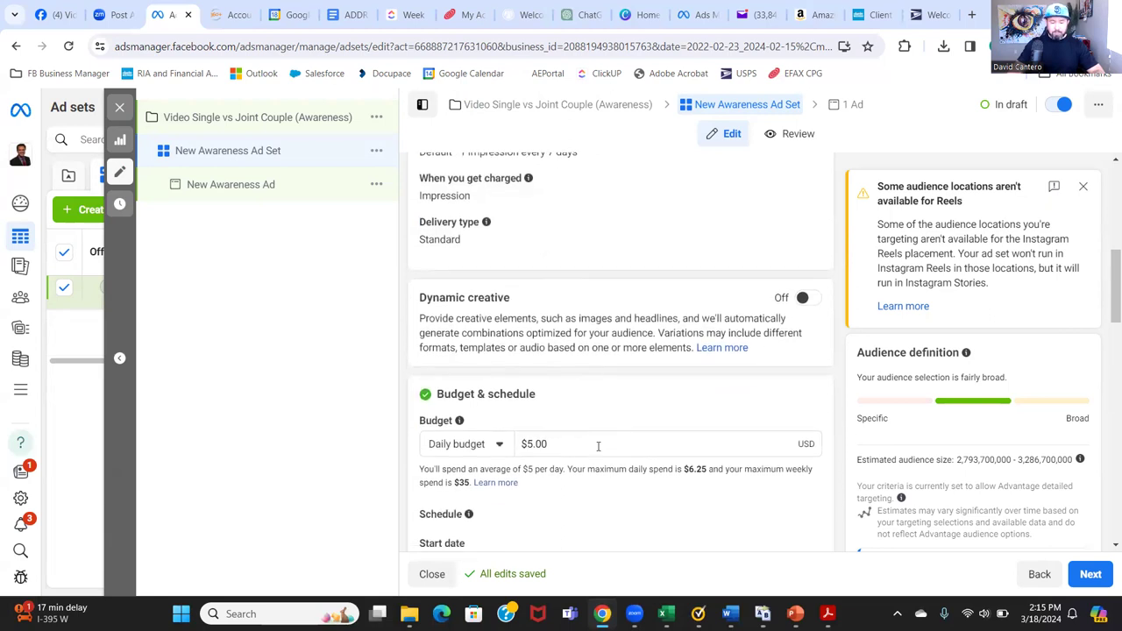
scroll(599, 449, down, 1)
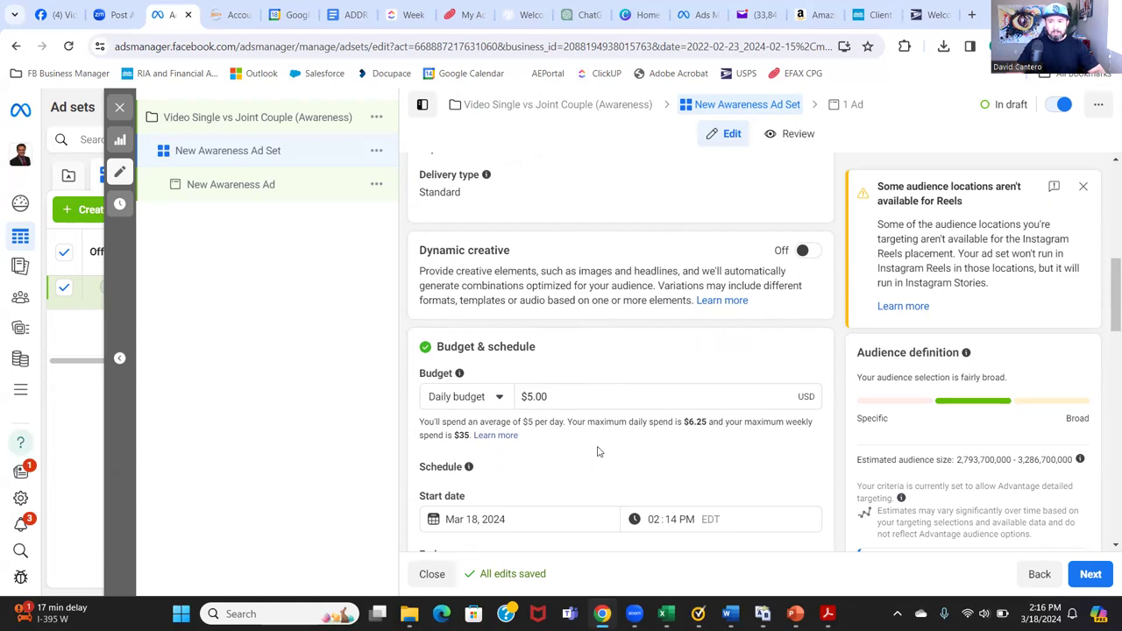
Step: Set the ad set's daily budget to $20
click(532, 396)
key(BackSpace)
text(20)
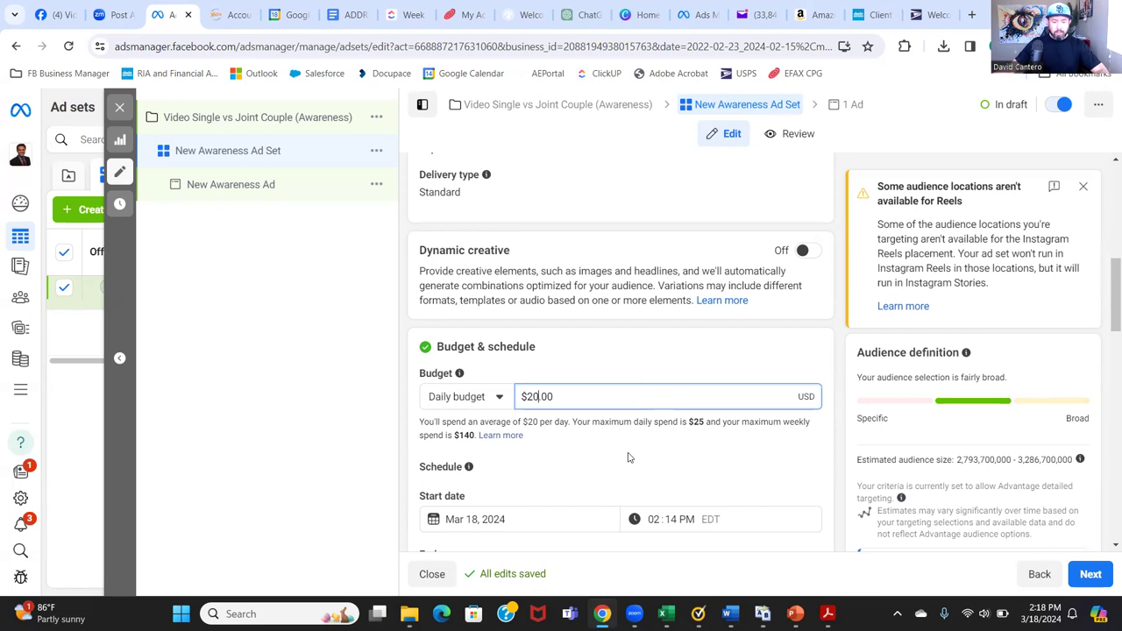
Step: Switch the ad set to a lifetime budget and set the amount to $260
scroll(626, 456, down, 1)
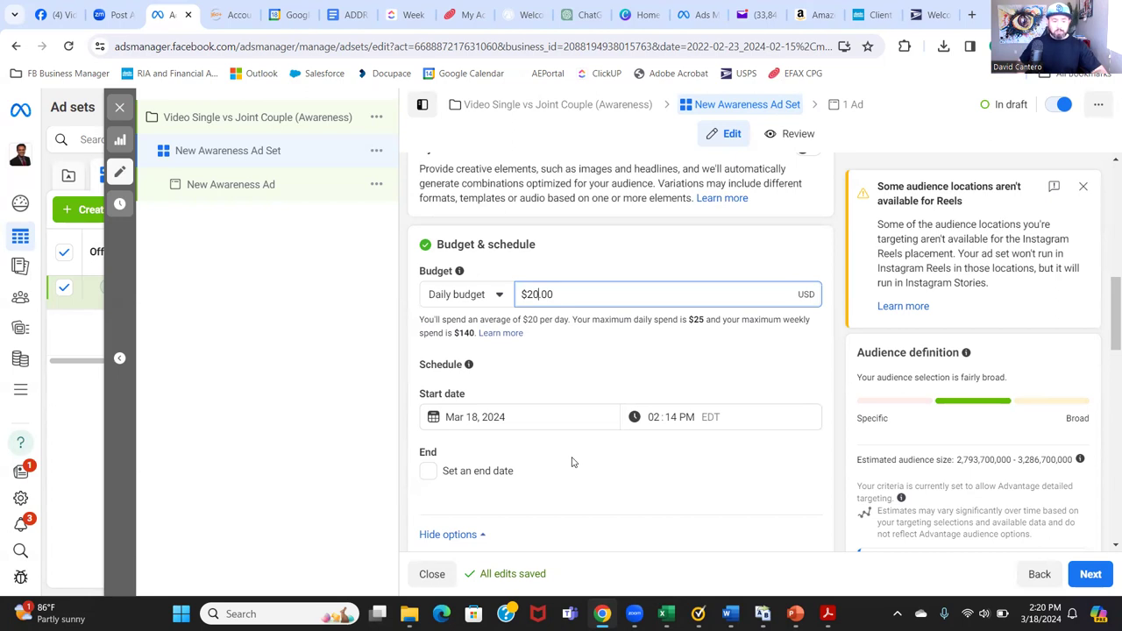
click(497, 298)
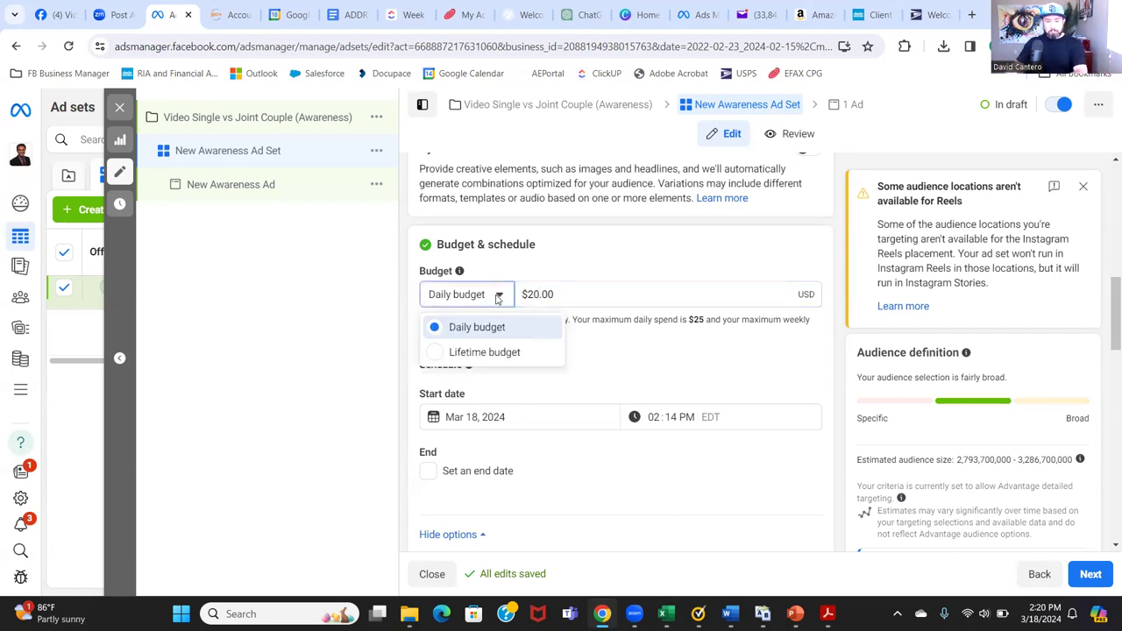
click(438, 352)
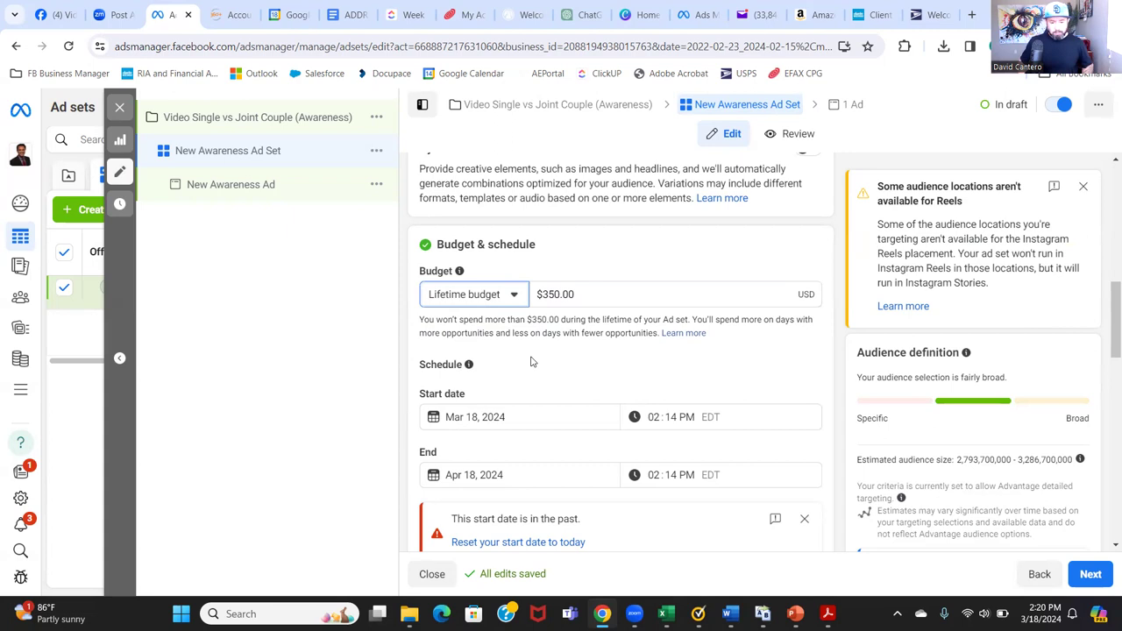
click(557, 293)
key(BackSpace)
key(BackSpace)
key(BackSpace)
key(BackSpace)
key(BackSpace)
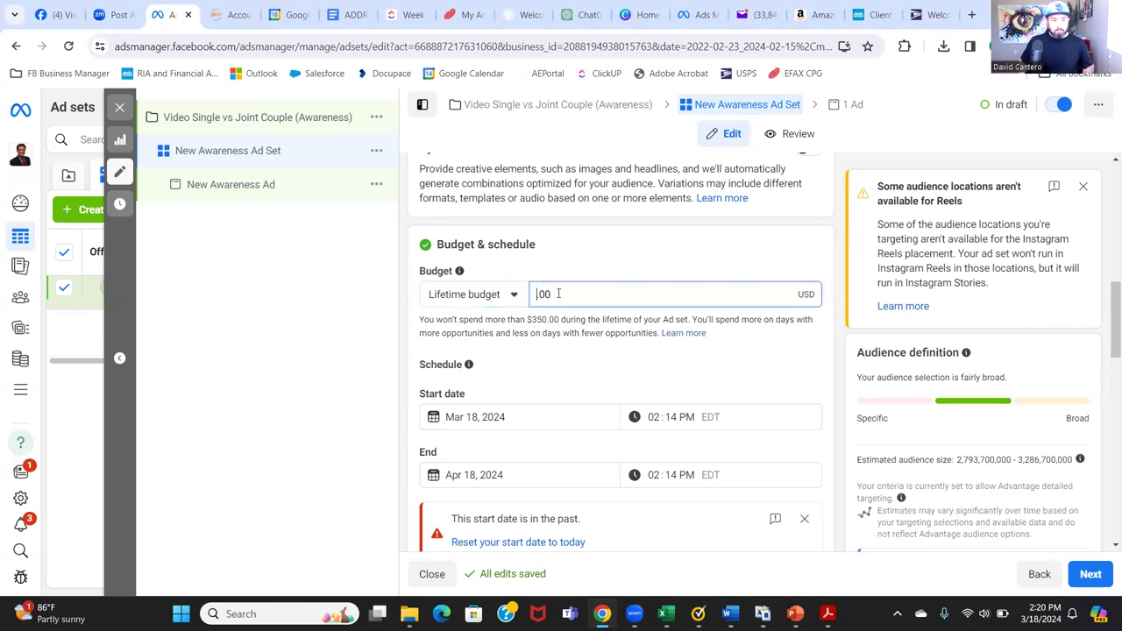
text(260)
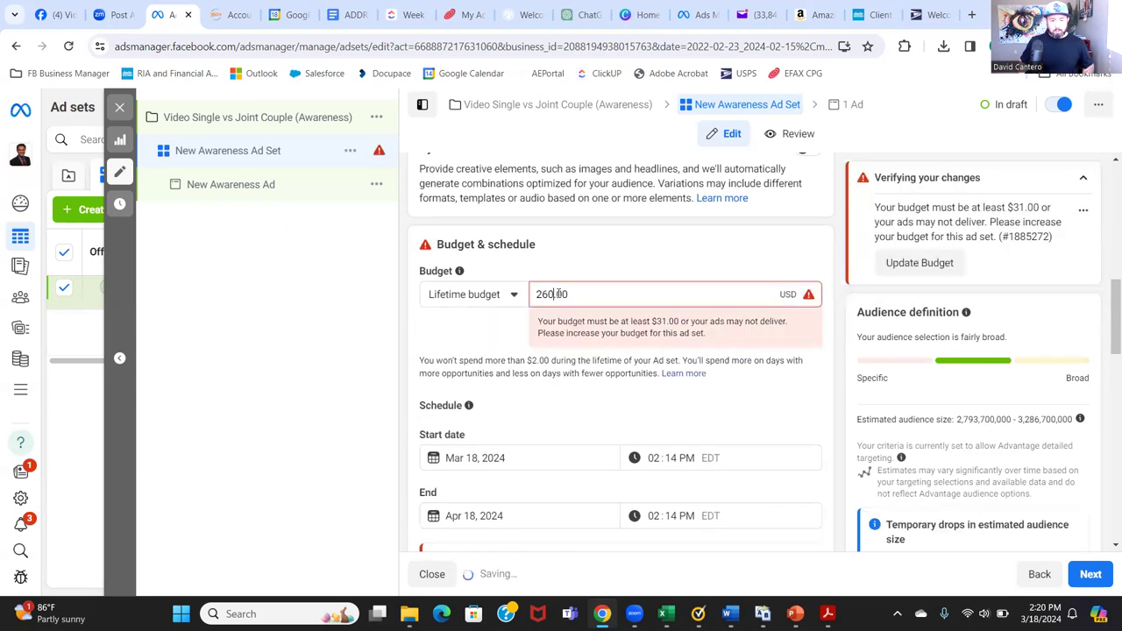
click(672, 257)
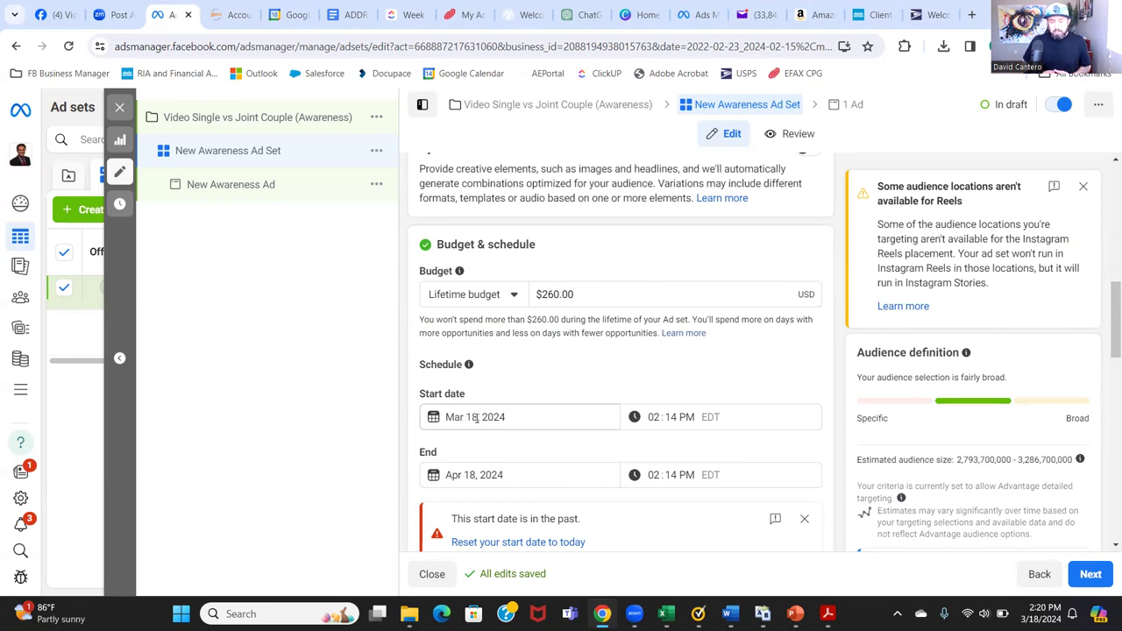
Step: Set the ad set's start time on Mar 18, 2024 to 06:00 PM
click(657, 416)
text(6 : )
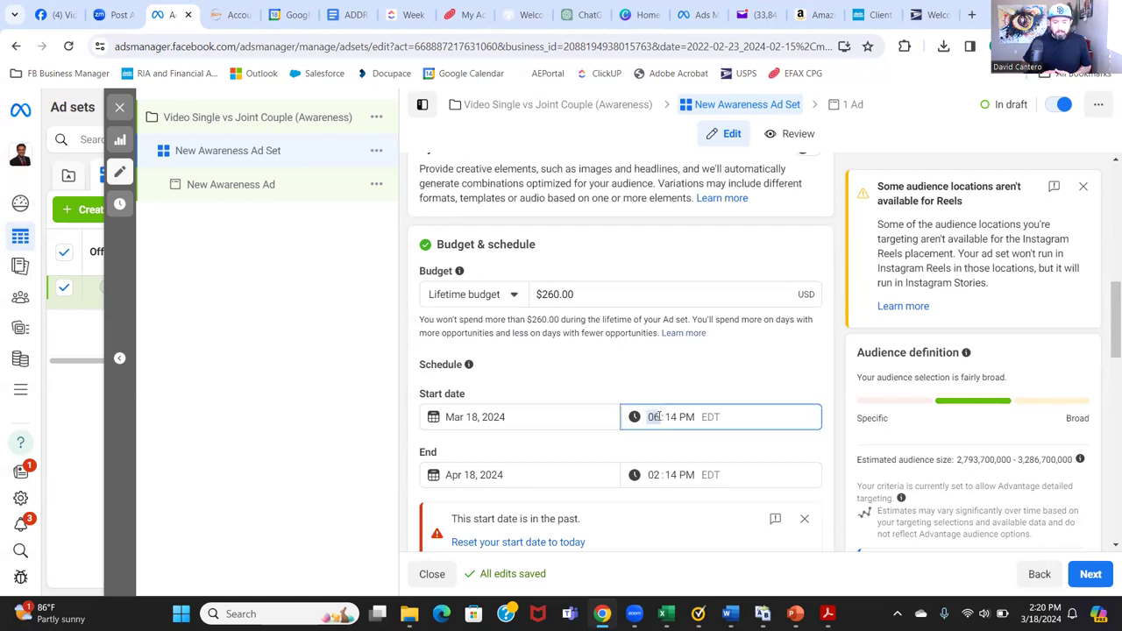
text(00)
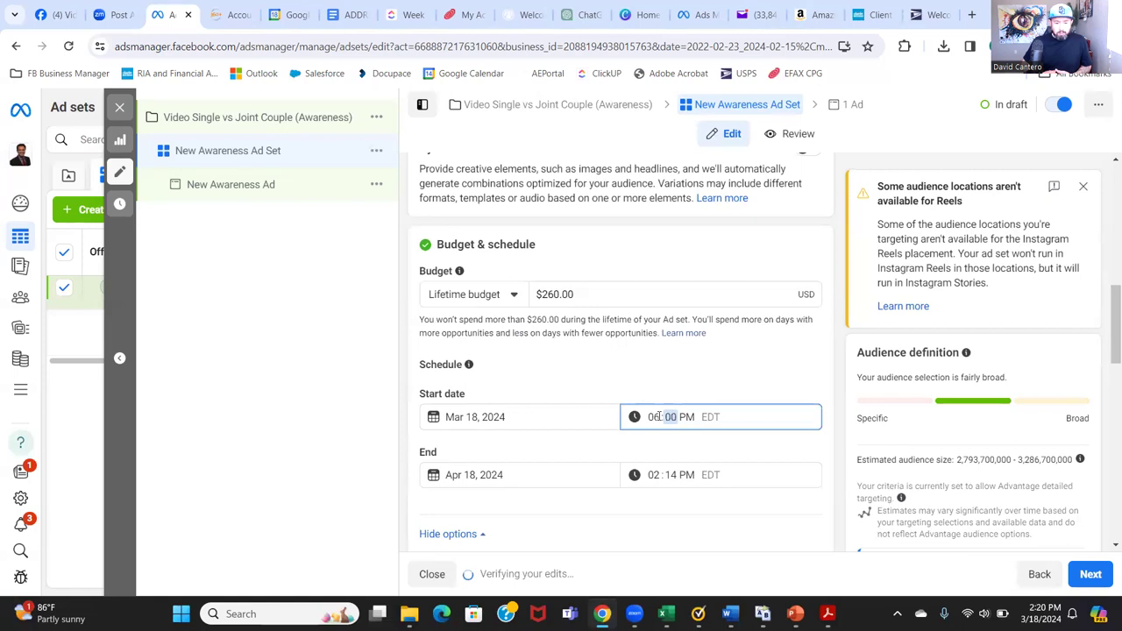
click(726, 357)
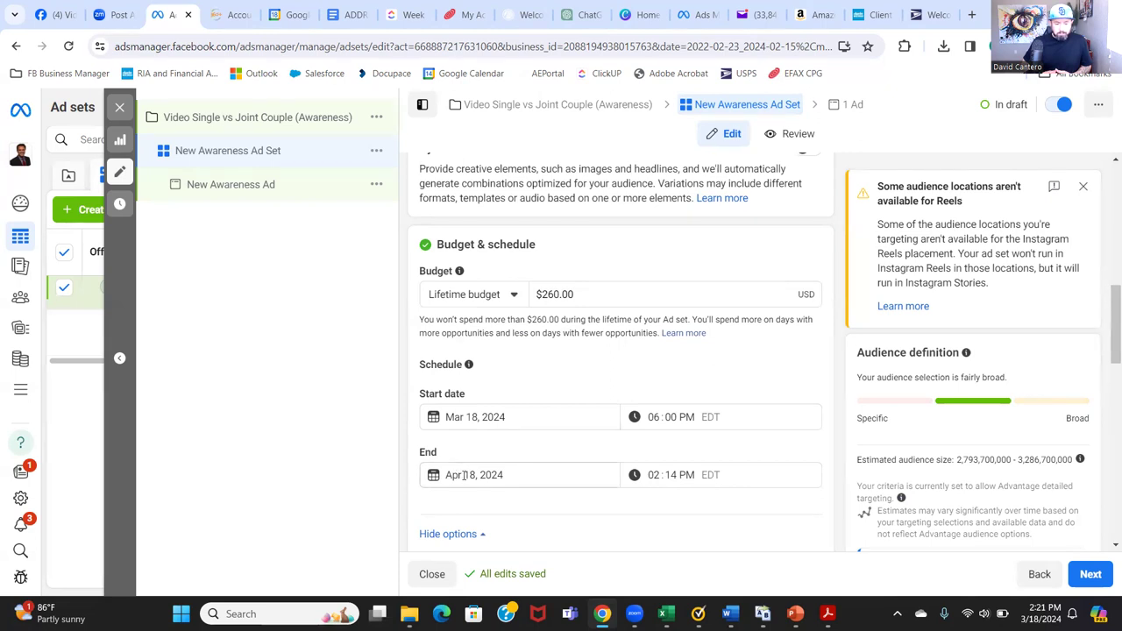
Step: Set the ad set's end to Mar 31, 2024 at 06:00 PM
click(464, 474)
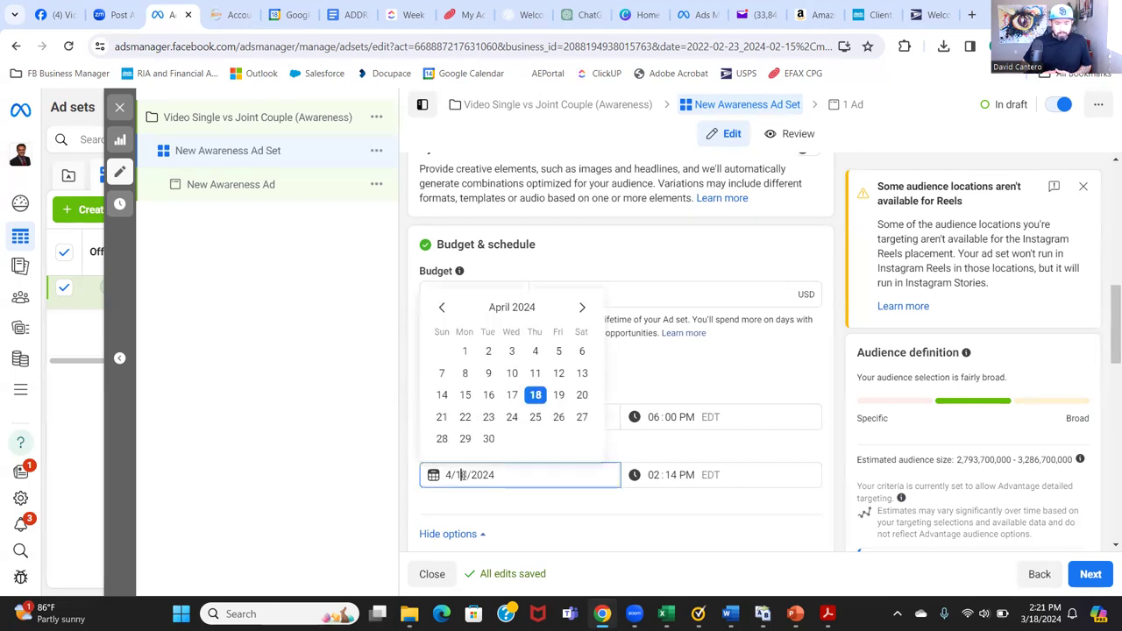
click(583, 308)
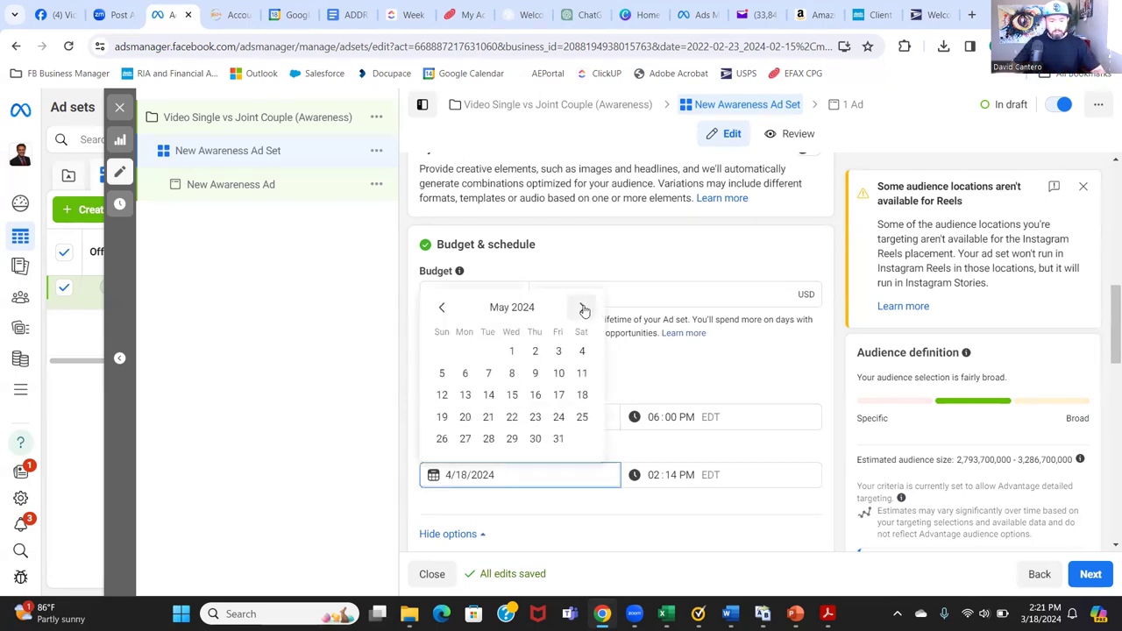
click(443, 309)
click(443, 309)
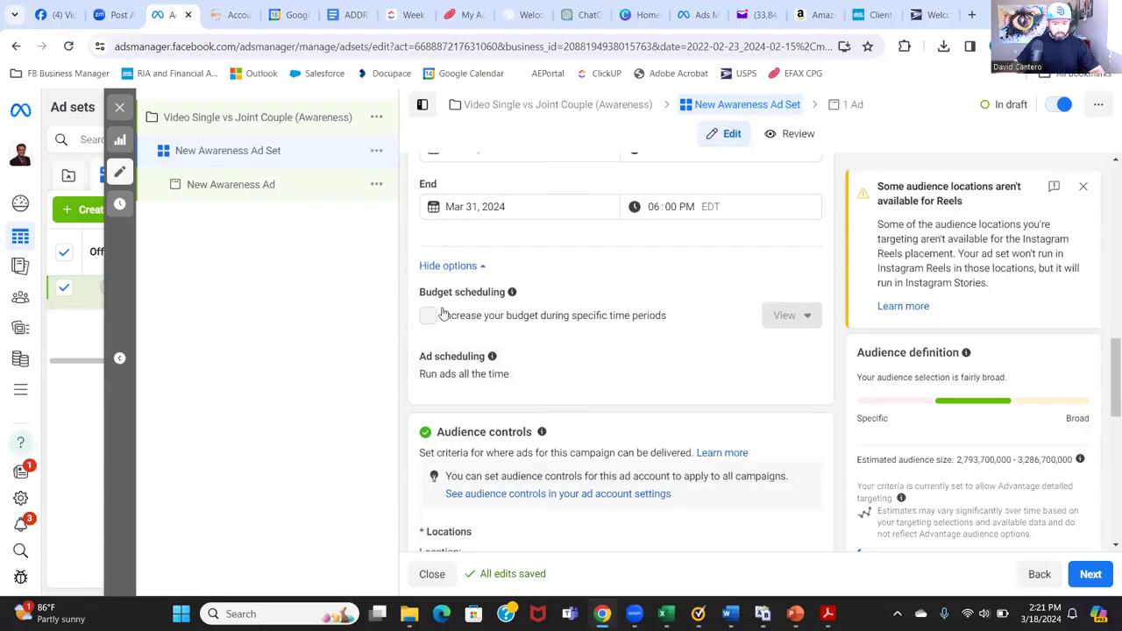
Step: Replace the Worldwide audience location with Miami, Florida, United States, and set its radius to 20 miles
scroll(443, 314, down, 1)
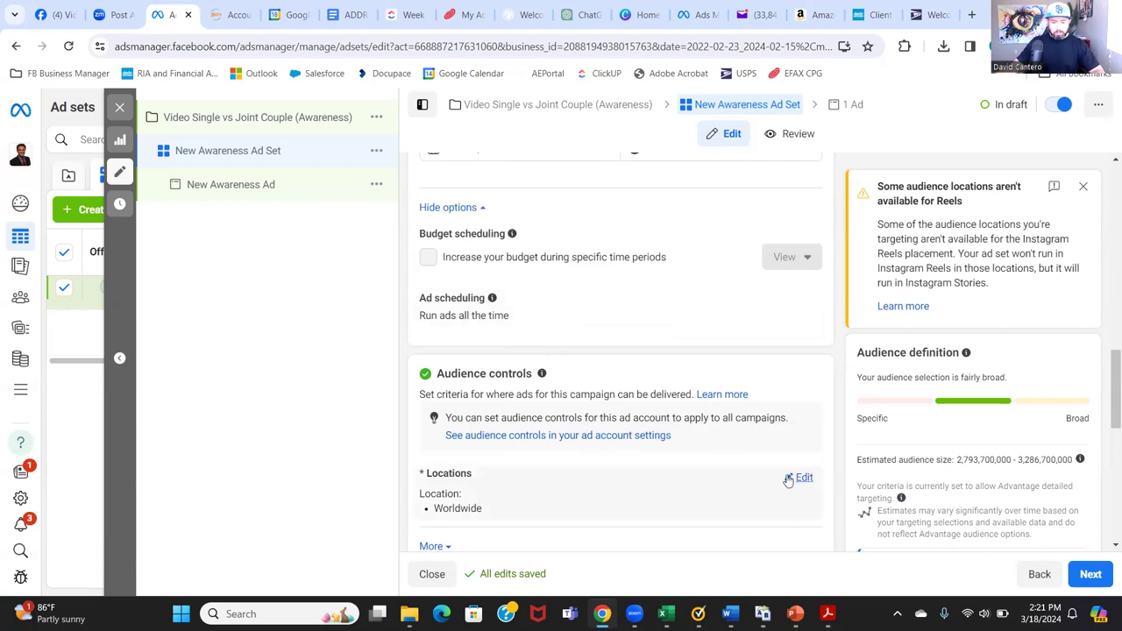
click(793, 478)
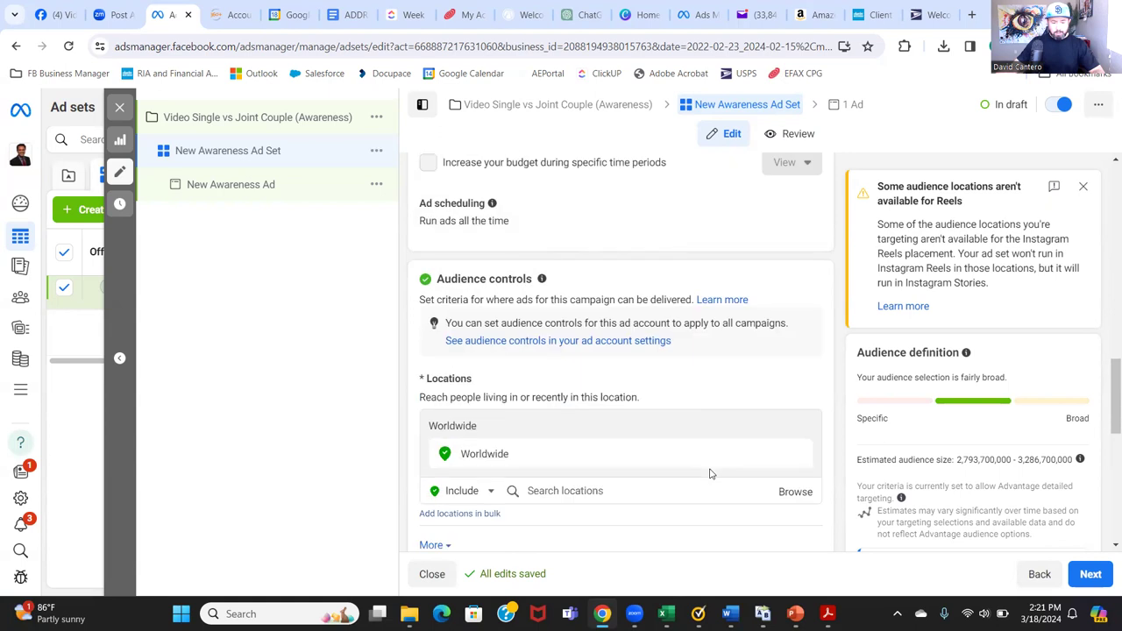
scroll(711, 474, down, 1)
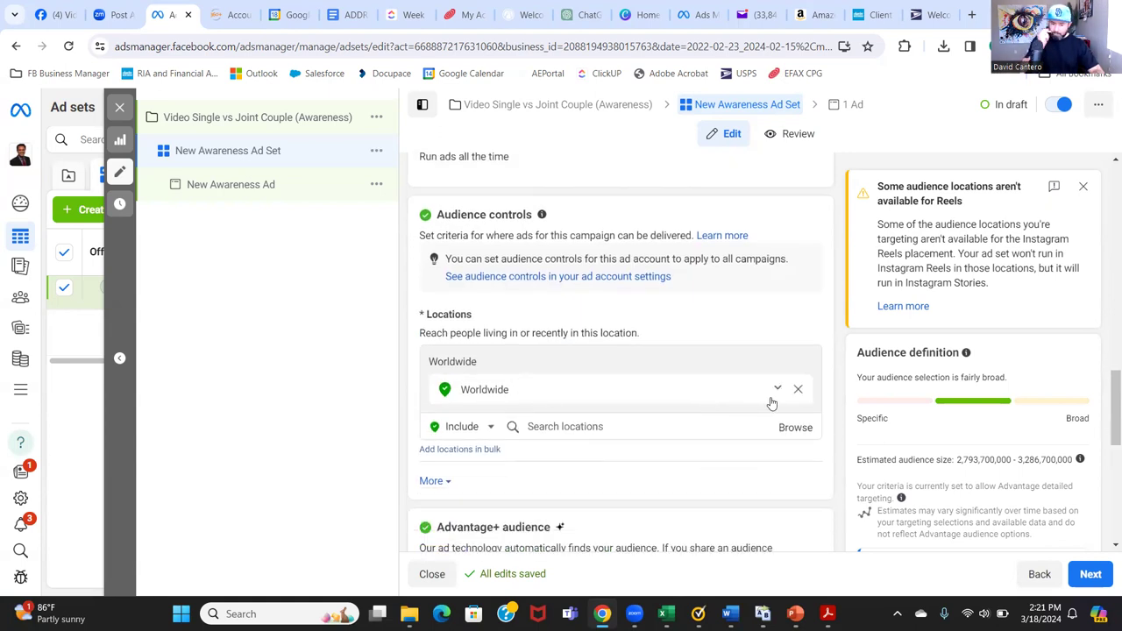
click(798, 389)
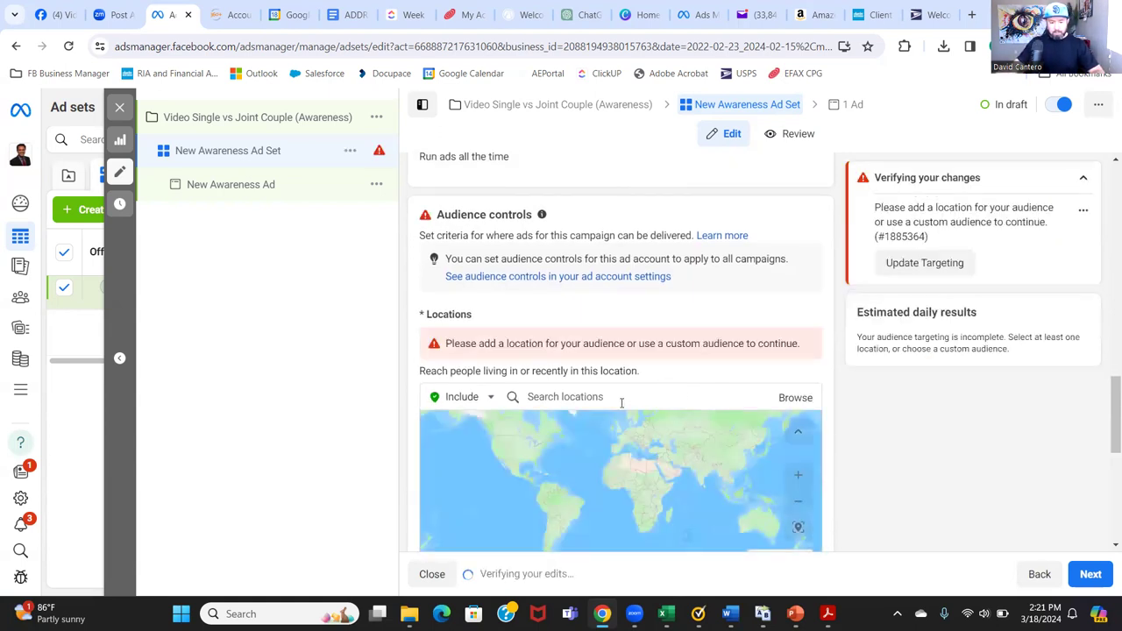
click(613, 397)
text(miami)
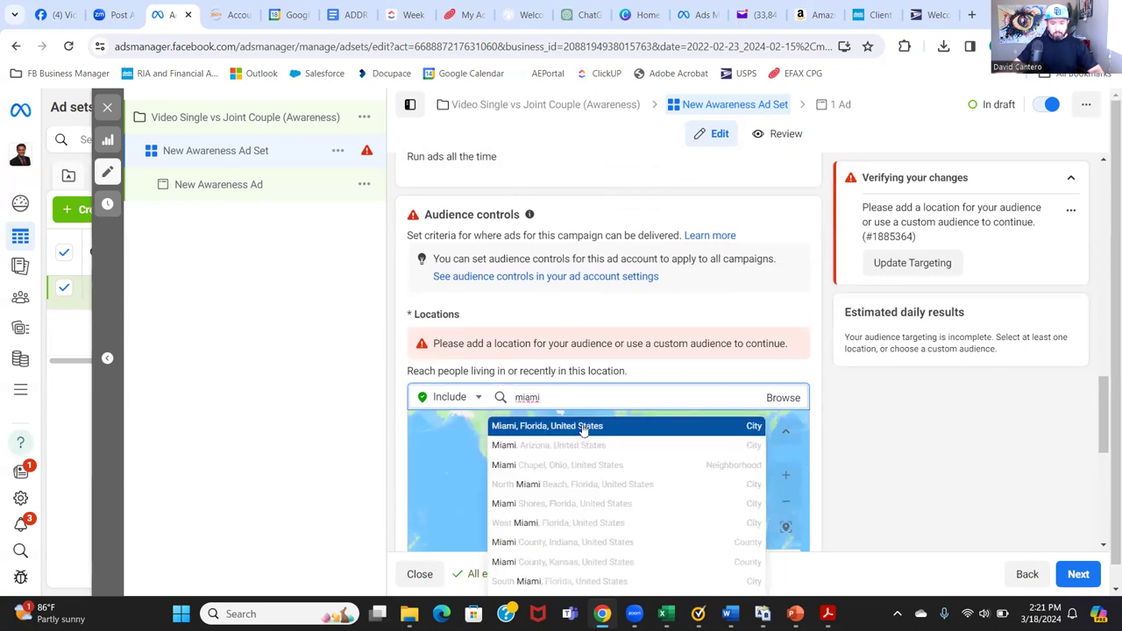
click(583, 427)
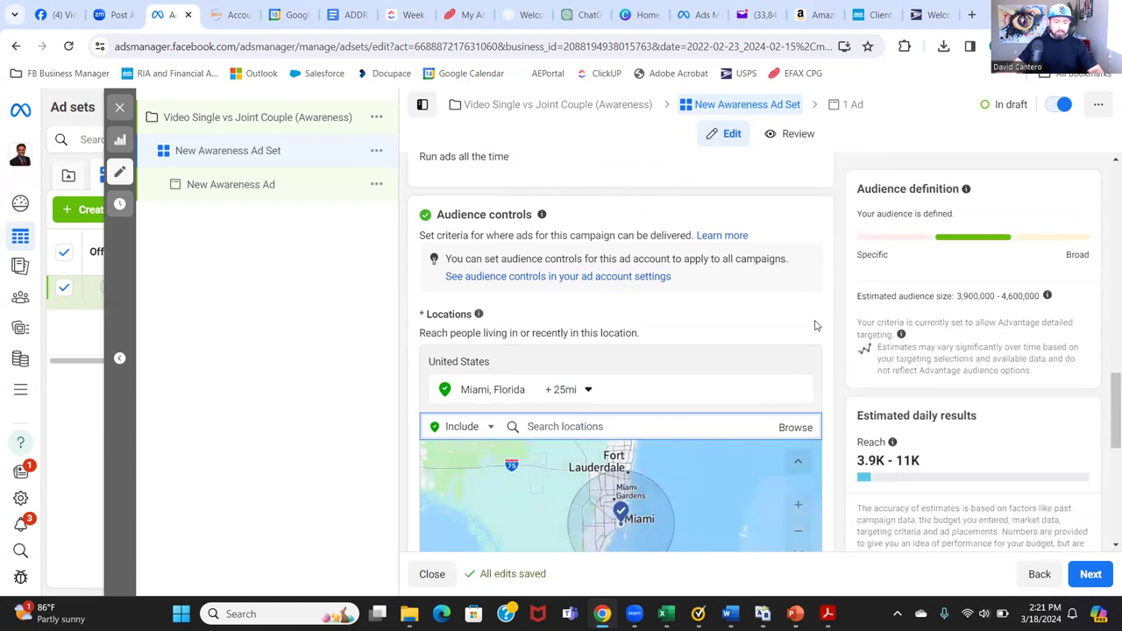
scroll(816, 326, down, 1)
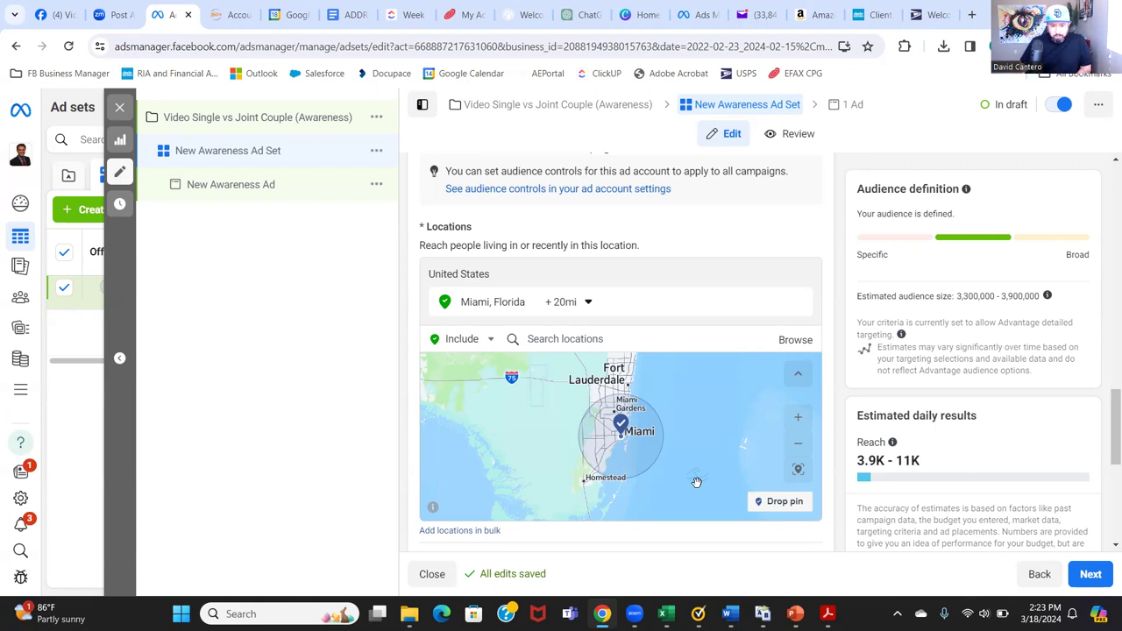
Step: Add an audience suggestion to the Advantage+ audience with a minimum age of 55
scroll(841, 471, down, 2)
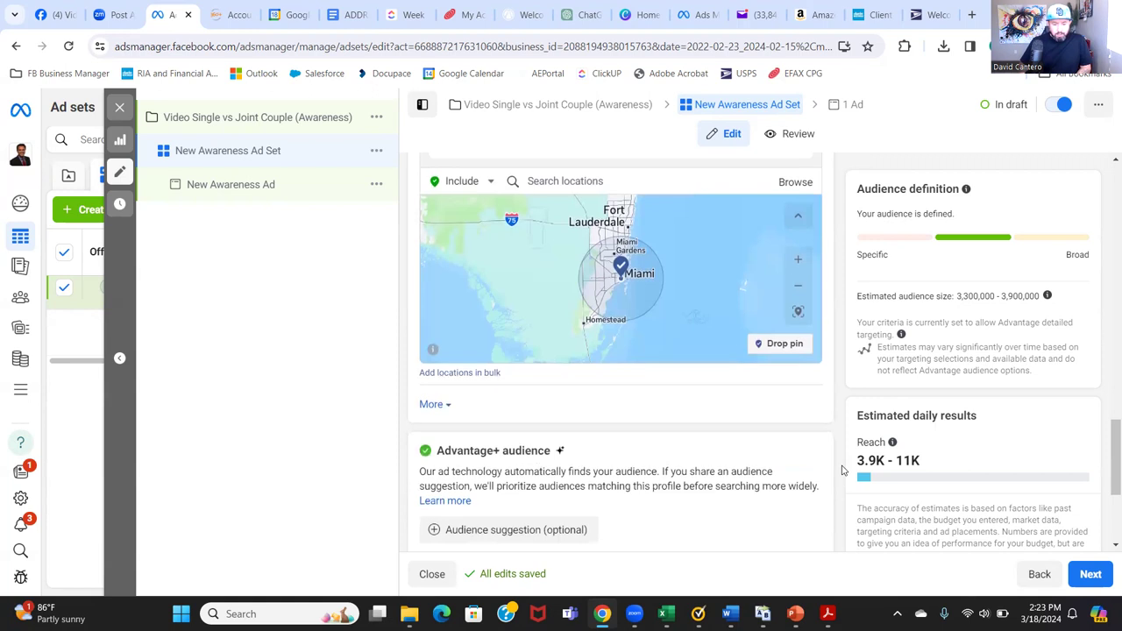
scroll(841, 471, down, 1)
scroll(841, 470, down, 1)
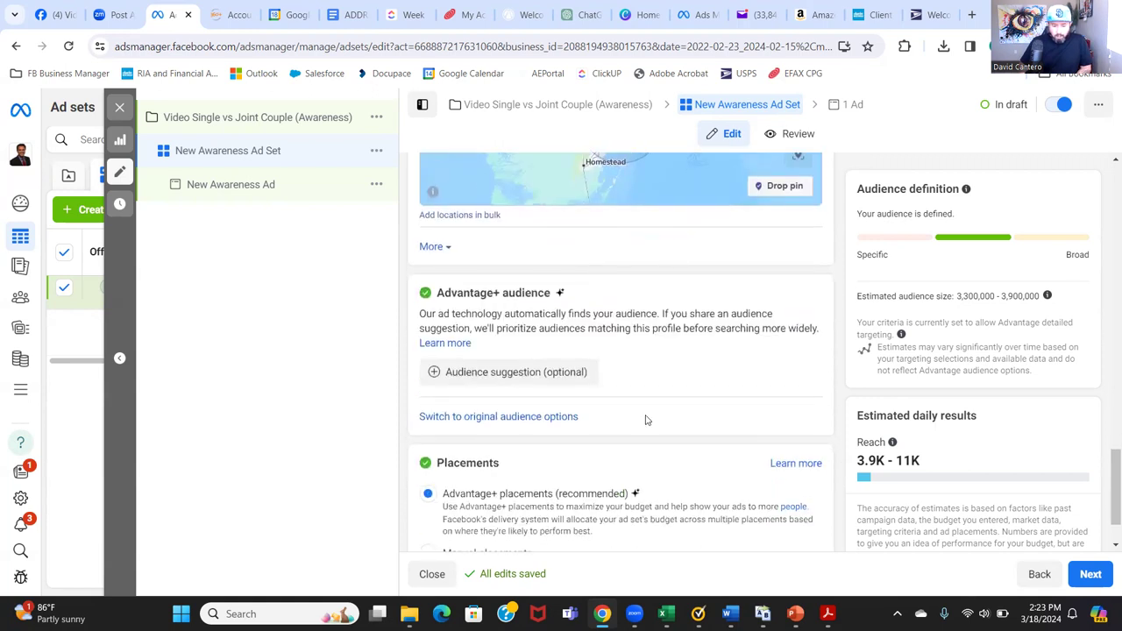
click(524, 377)
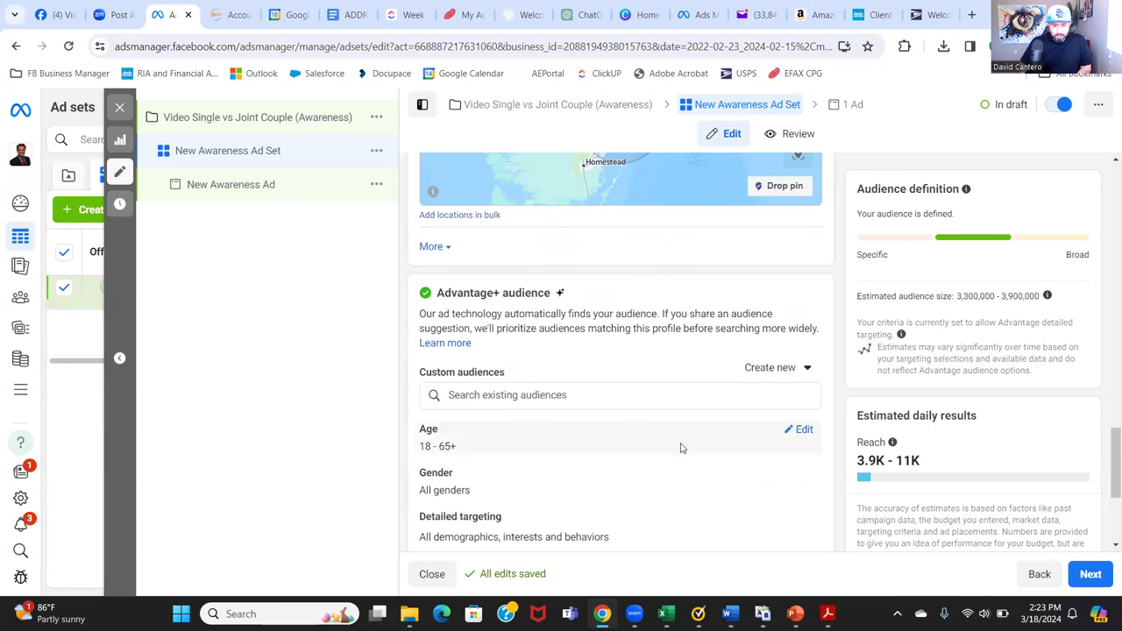
click(793, 429)
click(469, 454)
scroll(457, 354, down, 5)
scroll(457, 354, down, 6)
scroll(447, 302, up, 1)
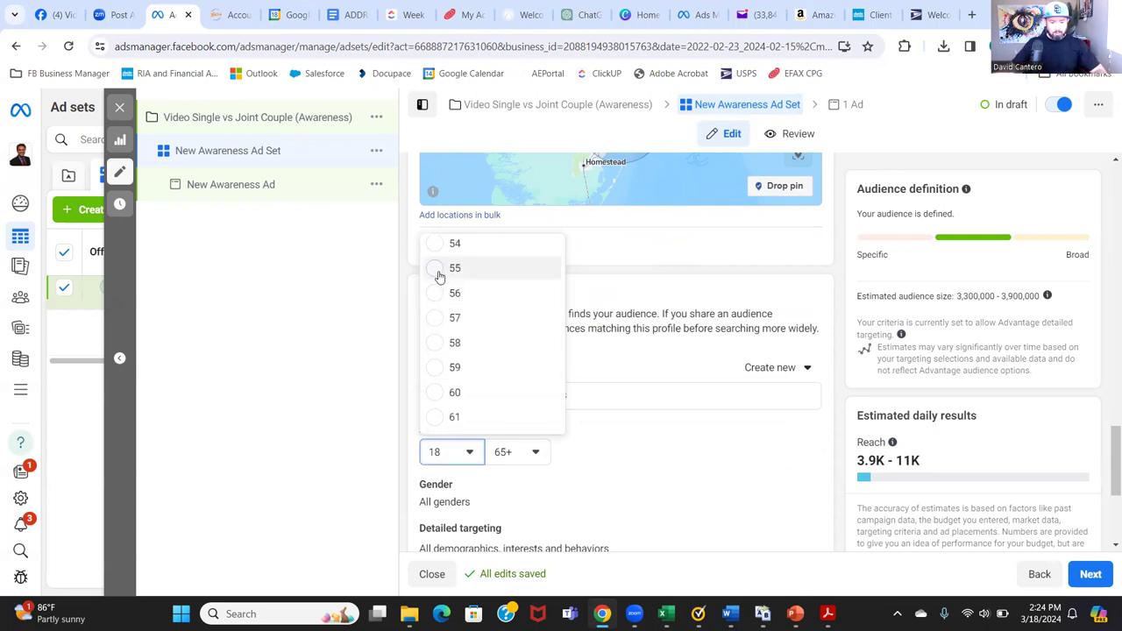
click(439, 276)
scroll(661, 441, down, 1)
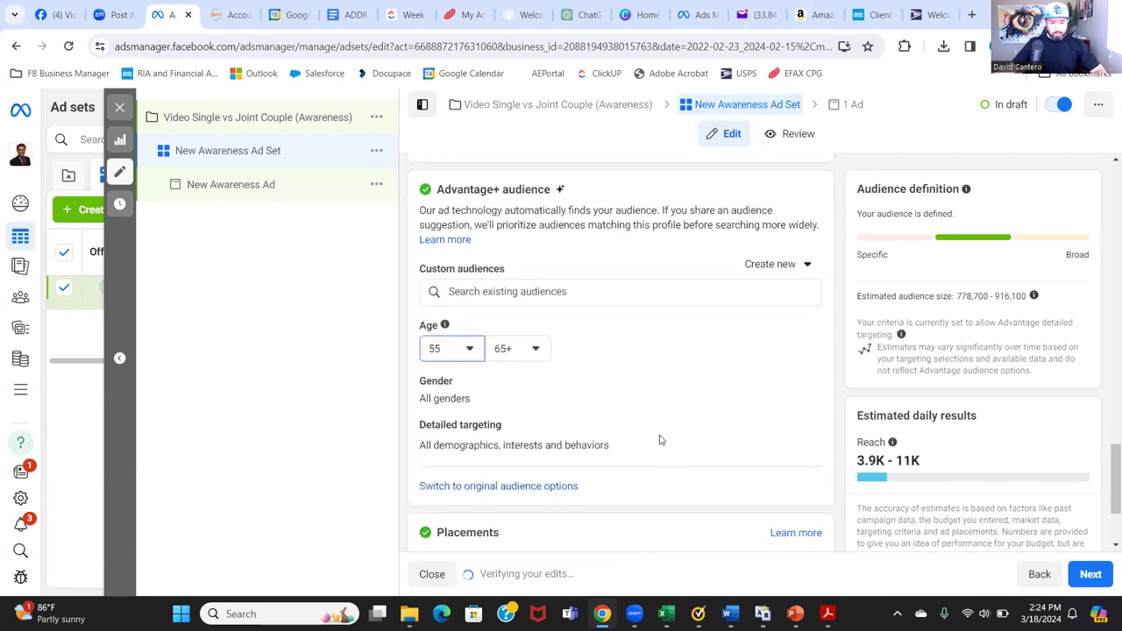
Step: Examine the existing custom audiences without choosing one, along with the detailed targeting and placement options
scroll(674, 482, down, 1)
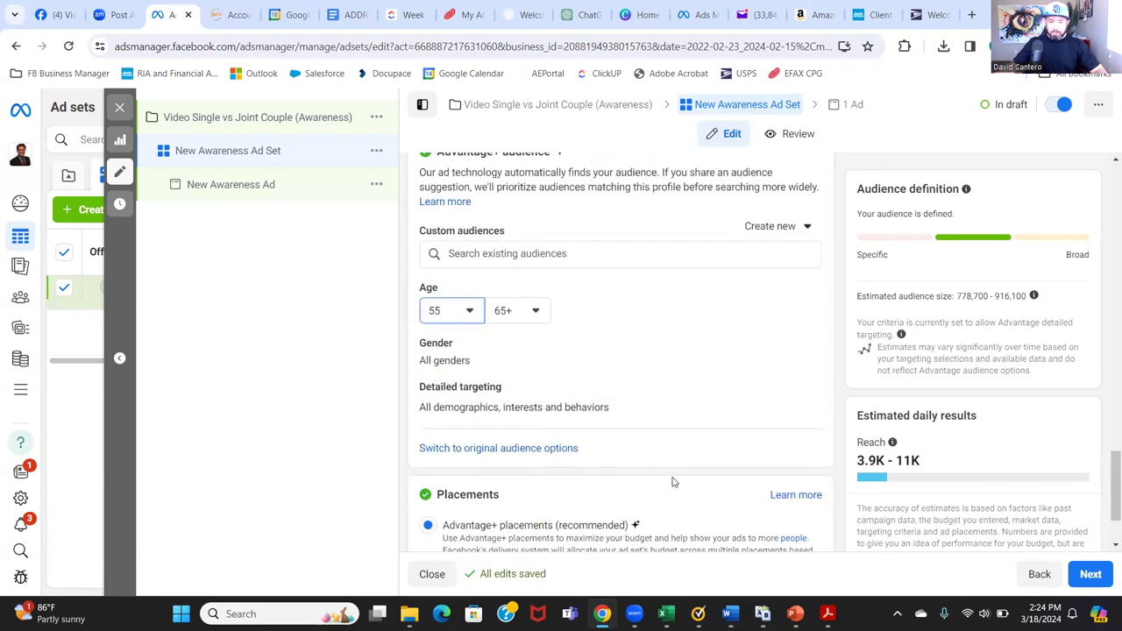
scroll(673, 482, down, 1)
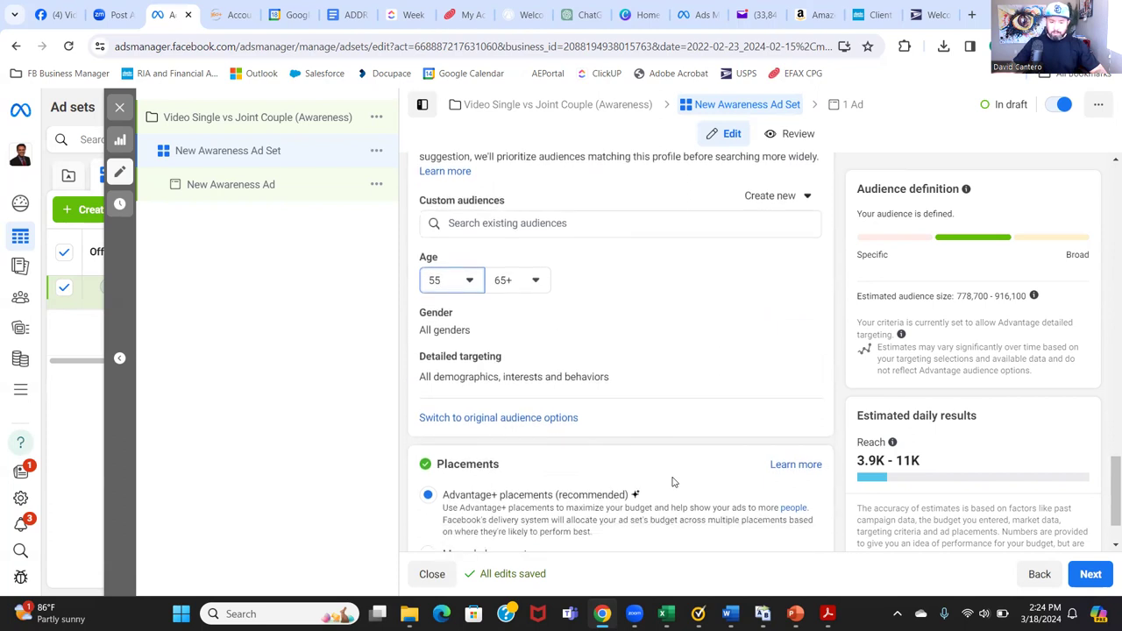
click(601, 223)
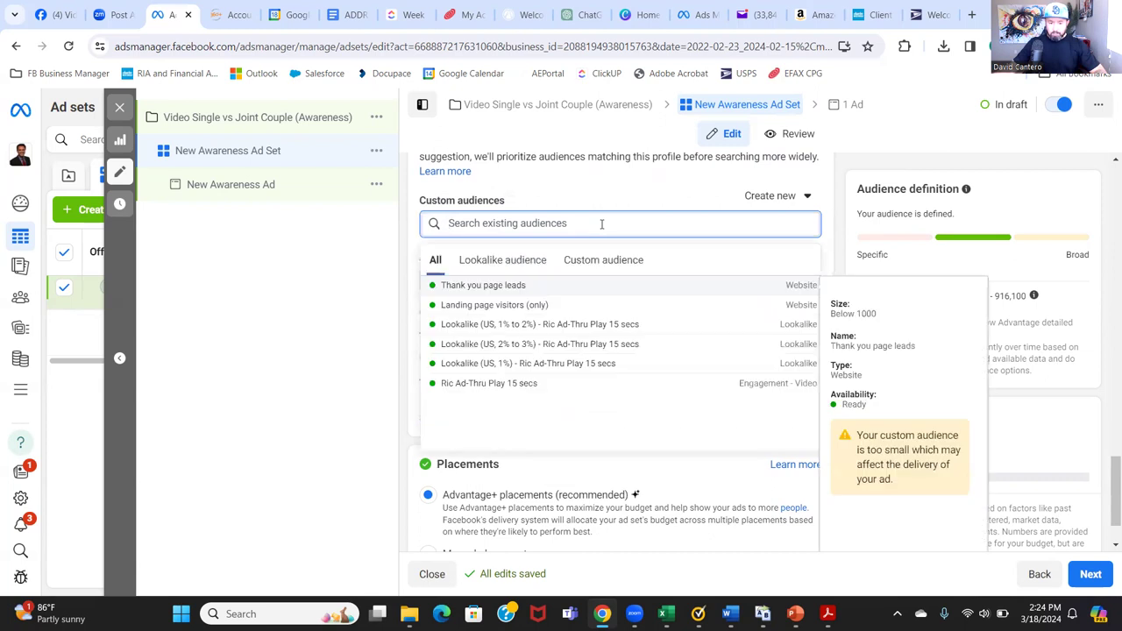
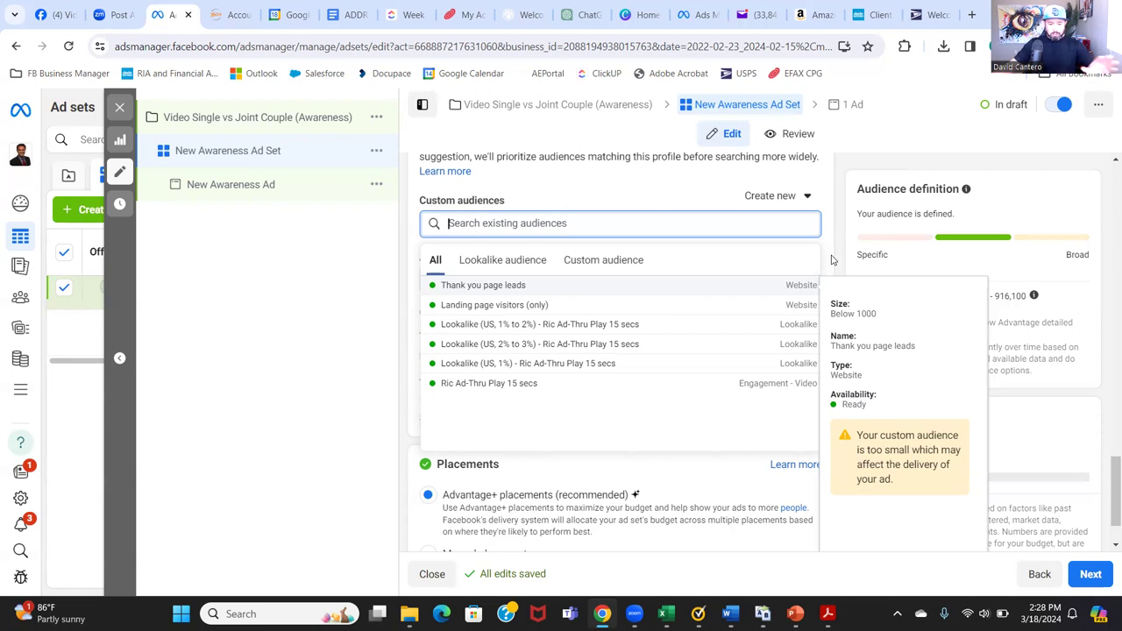
click(835, 242)
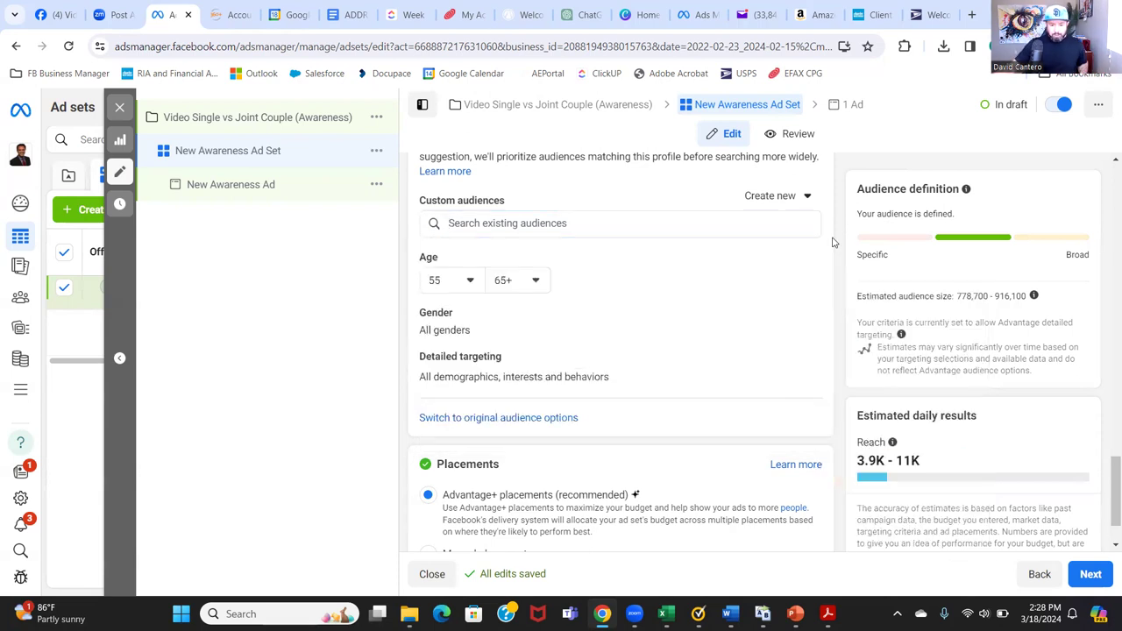
scroll(727, 429, down, 2)
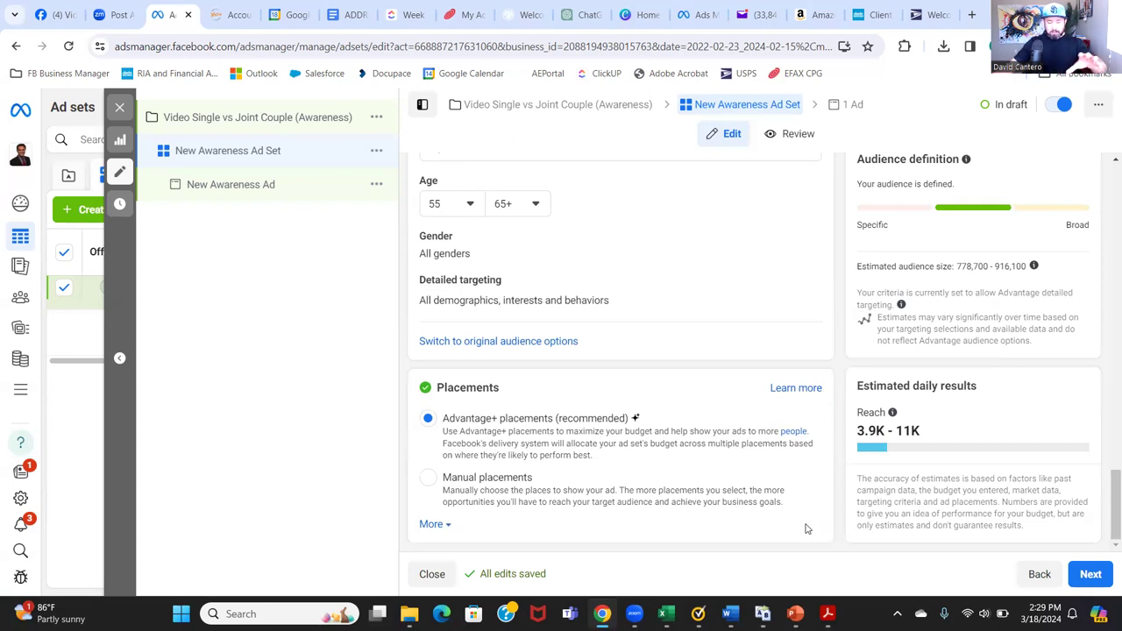
Step: Rename the ad set as "$260 Lifetime-Miami 20 mi- 55 +"
scroll(807, 529, up, 6)
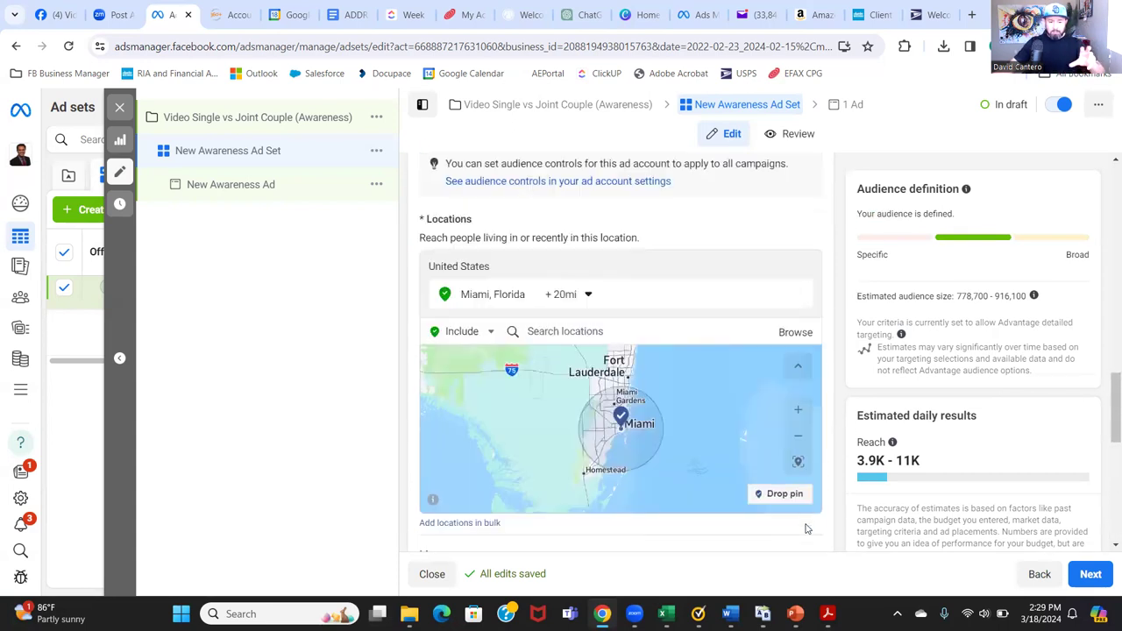
scroll(824, 418, up, 10)
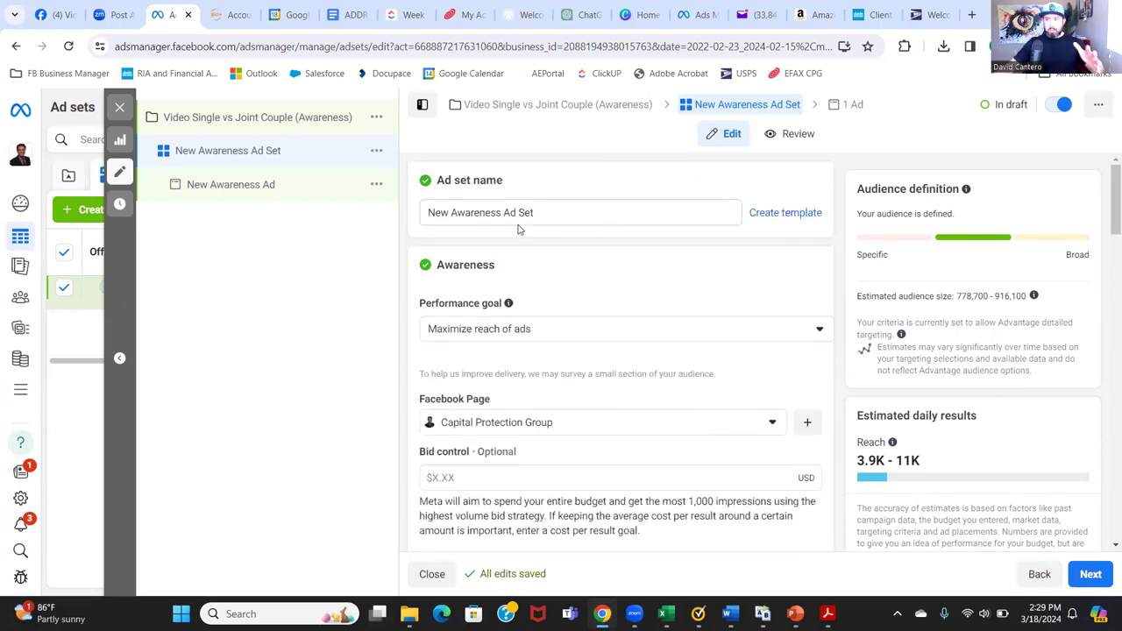
click(428, 213)
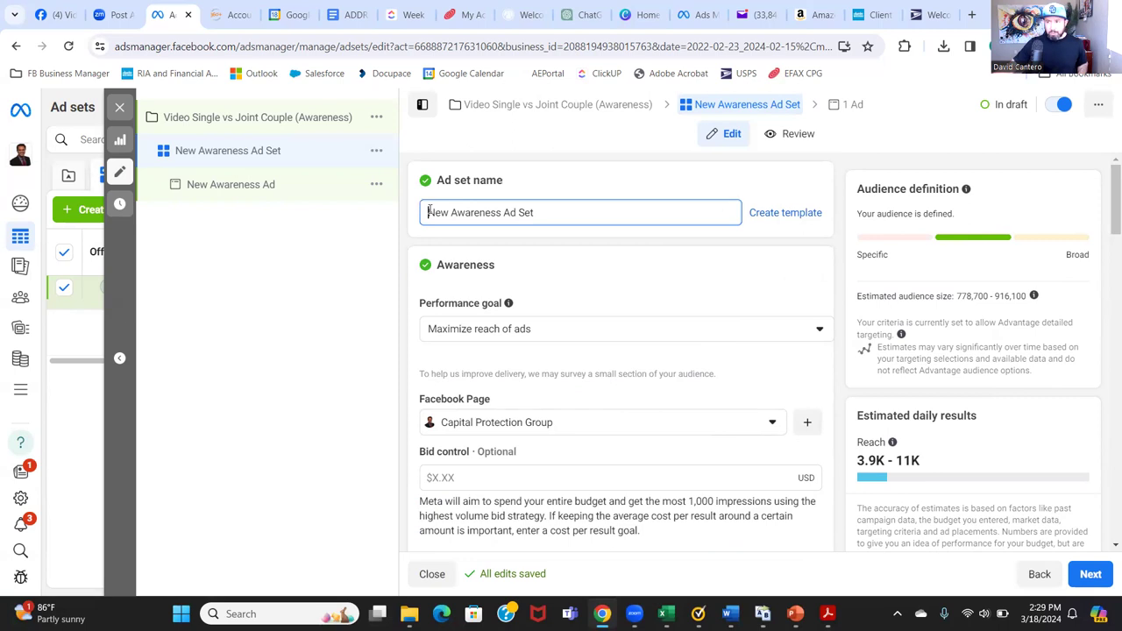
text($260 L)
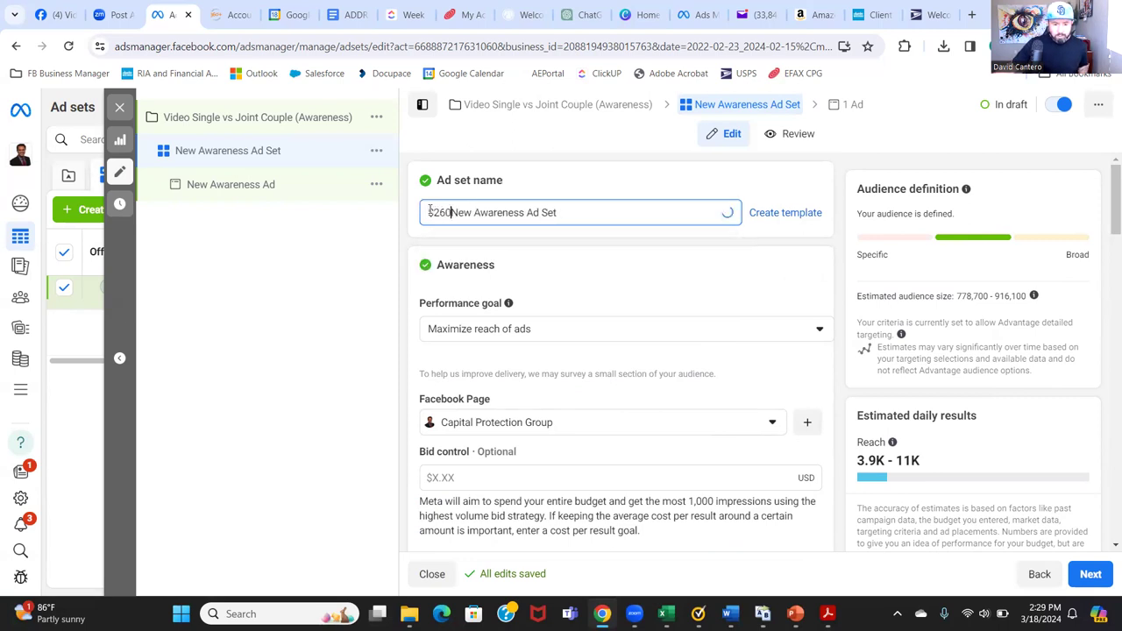
text(ifetim)
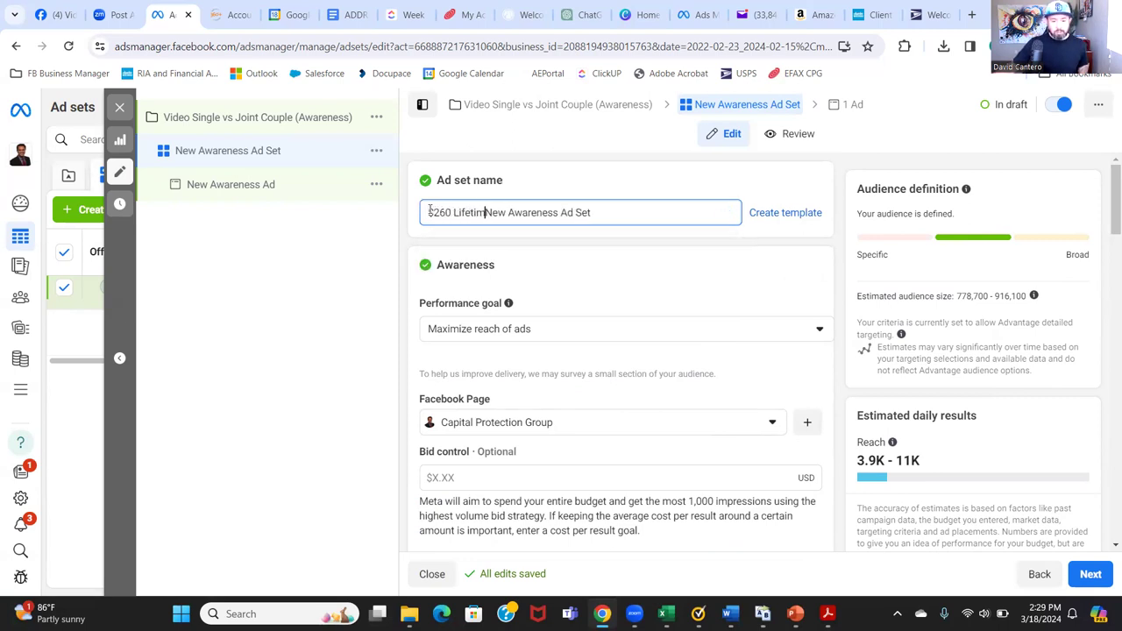
key(End)
key(BackSpace)
key(BackSpace)
key(BackSpace)
key(BackSpace)
key(BackSpace)
key(BackSpace)
key(BackSpace)
key(BackSpace)
key(BackSpace)
key(BackSpace)
key(BackSpace)
key(BackSpace)
key(BackSpace)
key(BackSpace)
key(BackSpace)
key(BackSpace)
key(BackSpace)
key(BackSpace)
key(BackSpace)
key(BackSpace)
key(BackSpace)
text(e-)
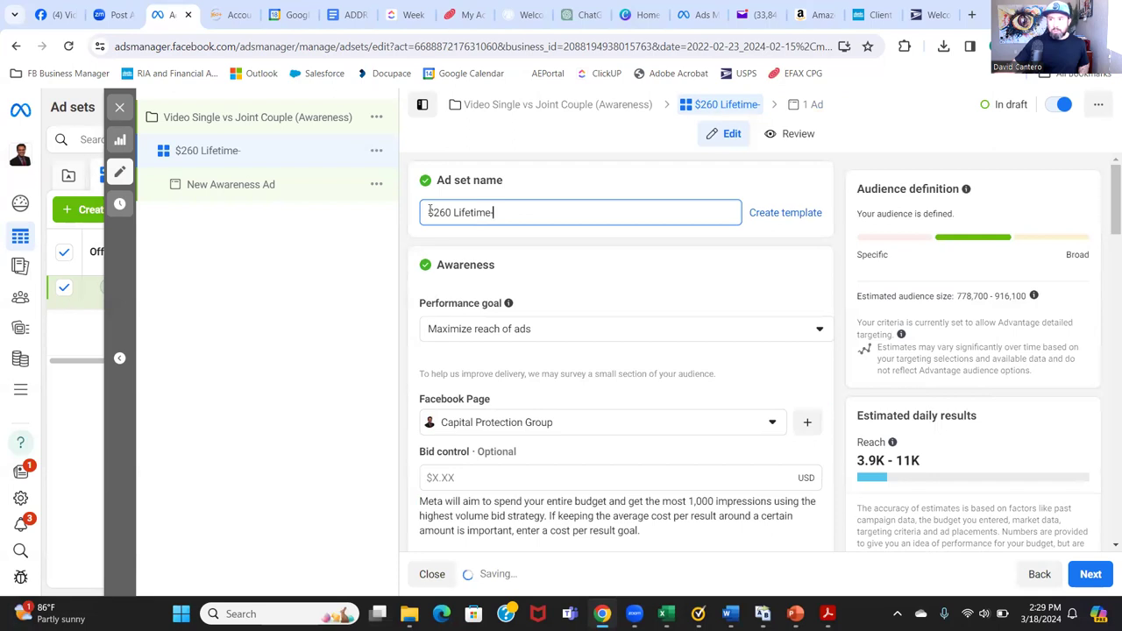
text(Miami)
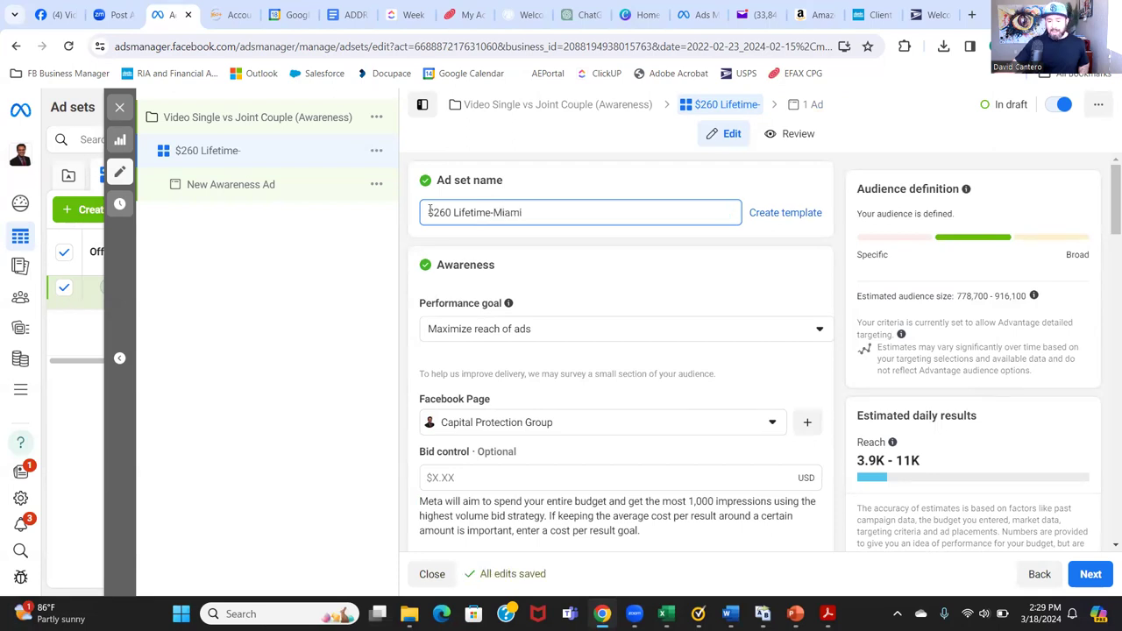
text( 20 mi)
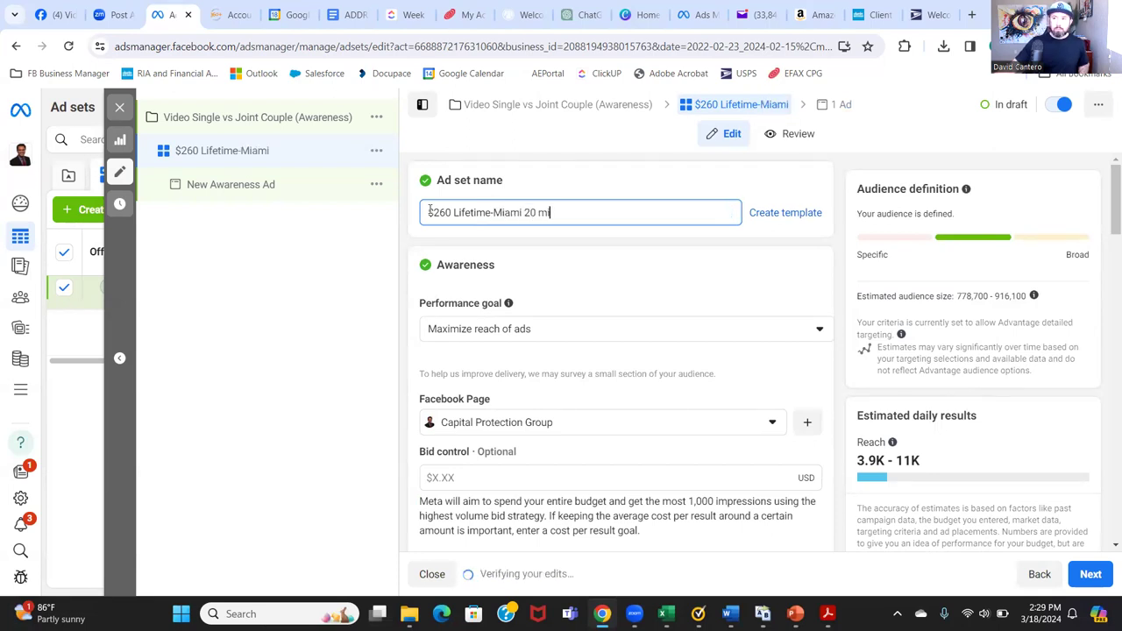
text(-)
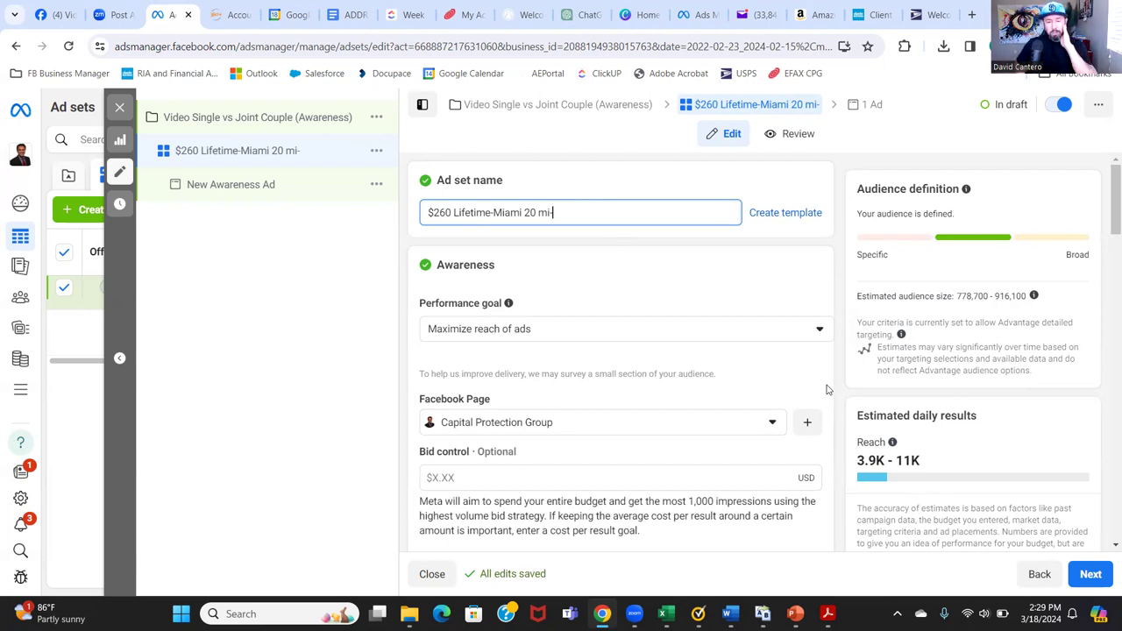
scroll(828, 390, down, 1)
scroll(828, 389, down, 2)
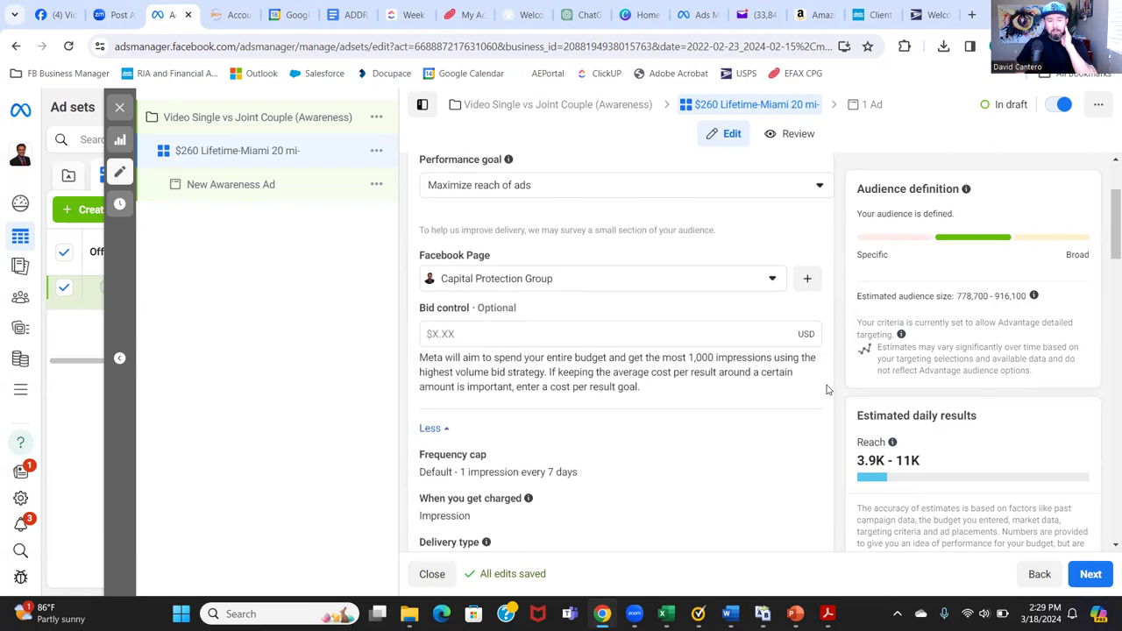
scroll(828, 390, up, 2)
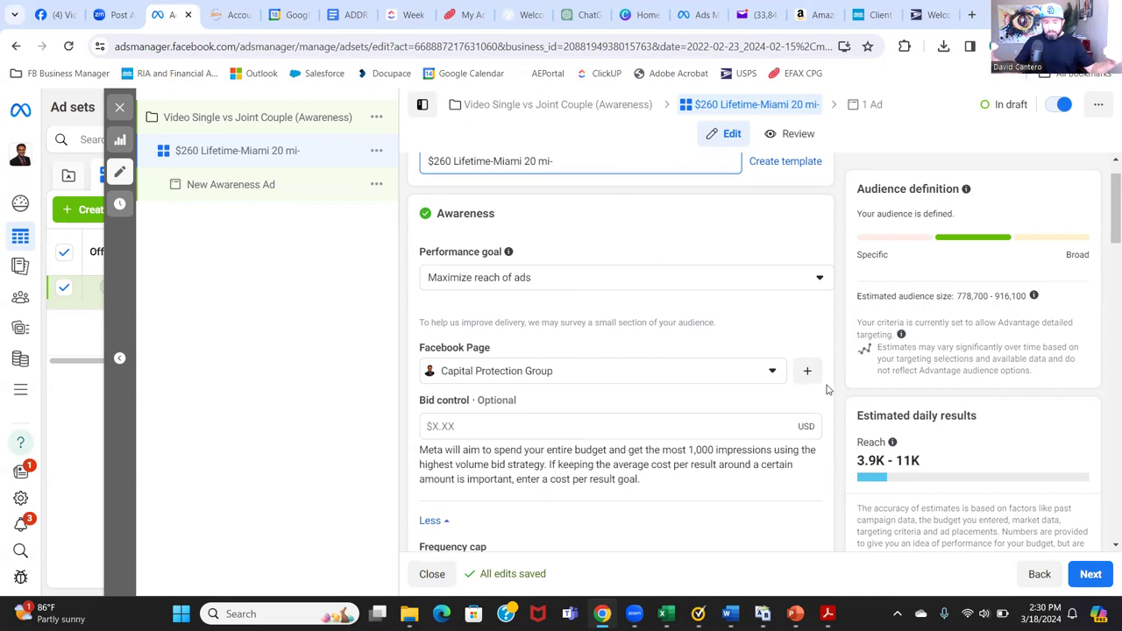
text(55)
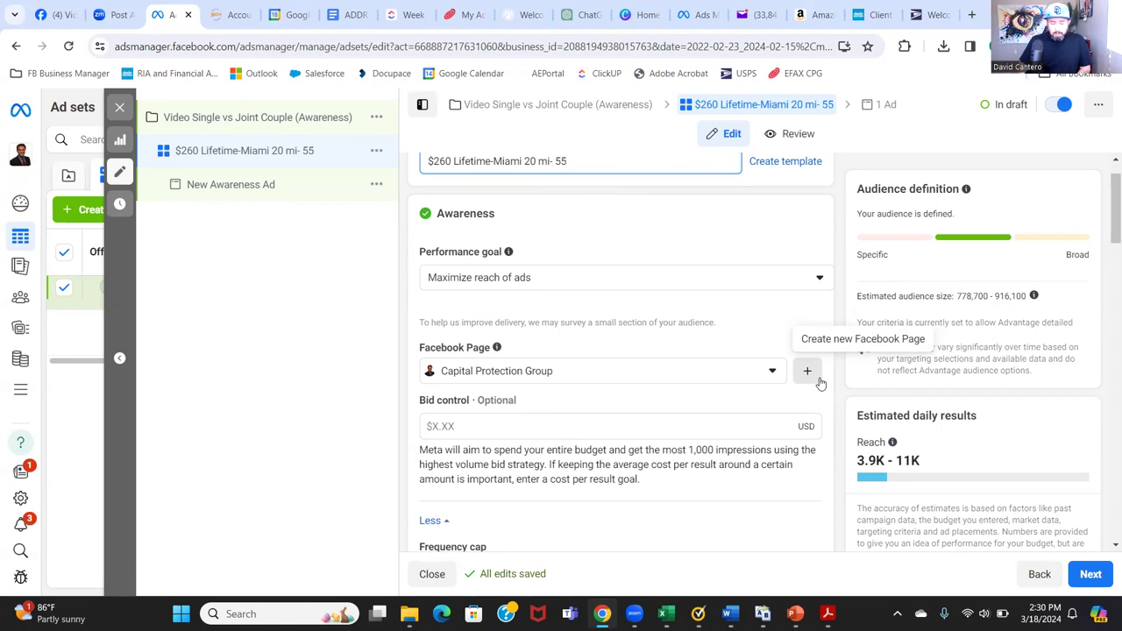
text(+)
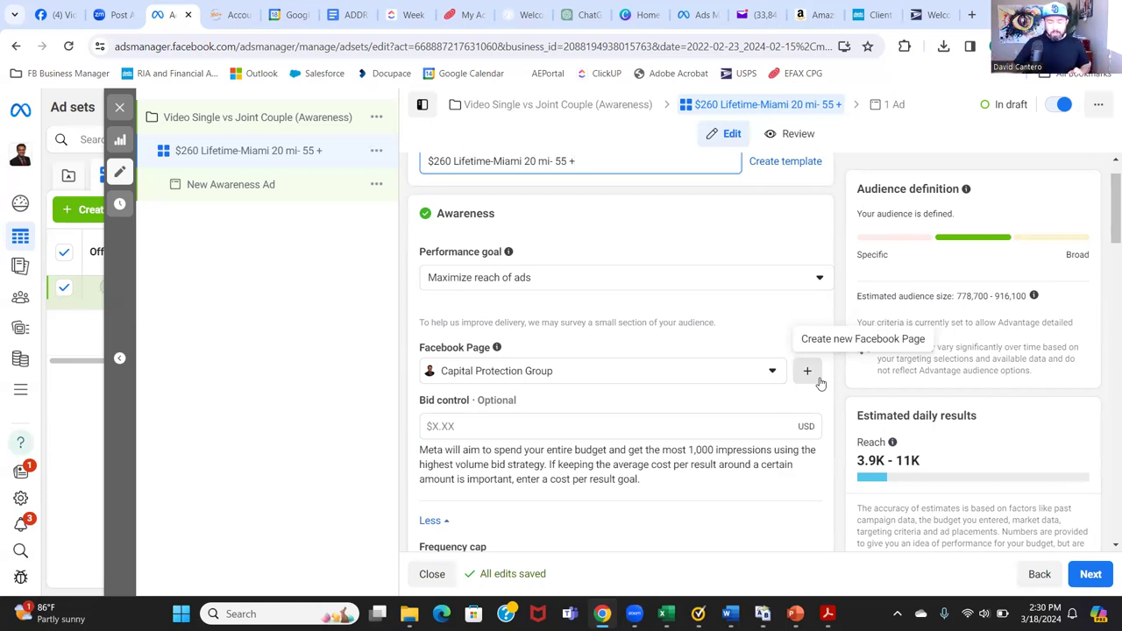
Step: Review the ad set's budget, schedule, location, age and placement settings
scroll(848, 436, down, 1)
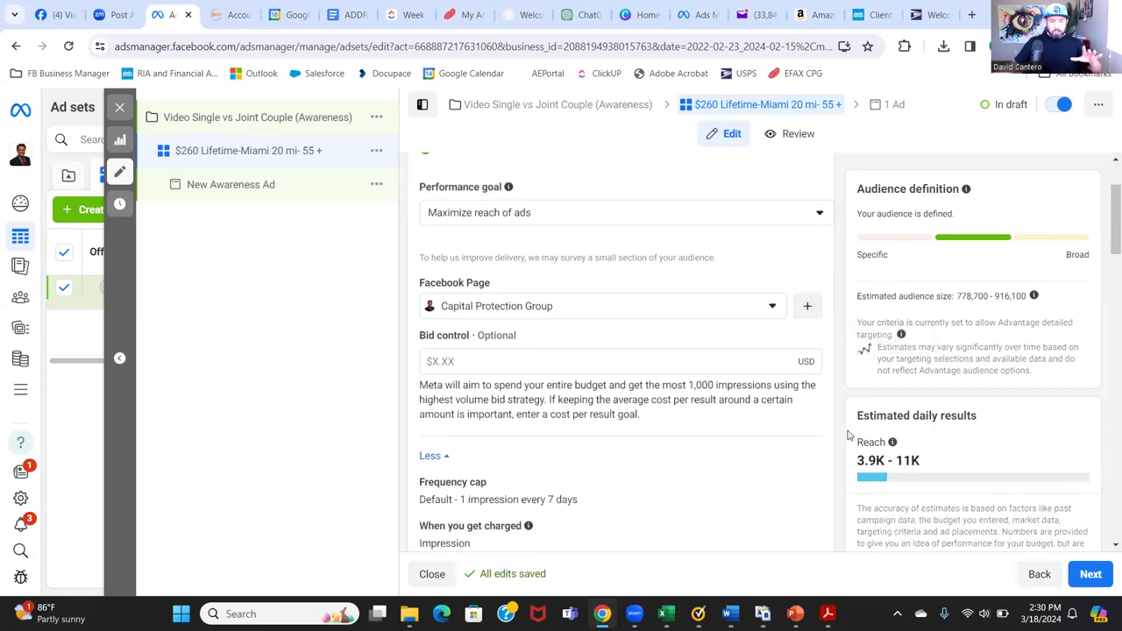
scroll(848, 436, down, 5)
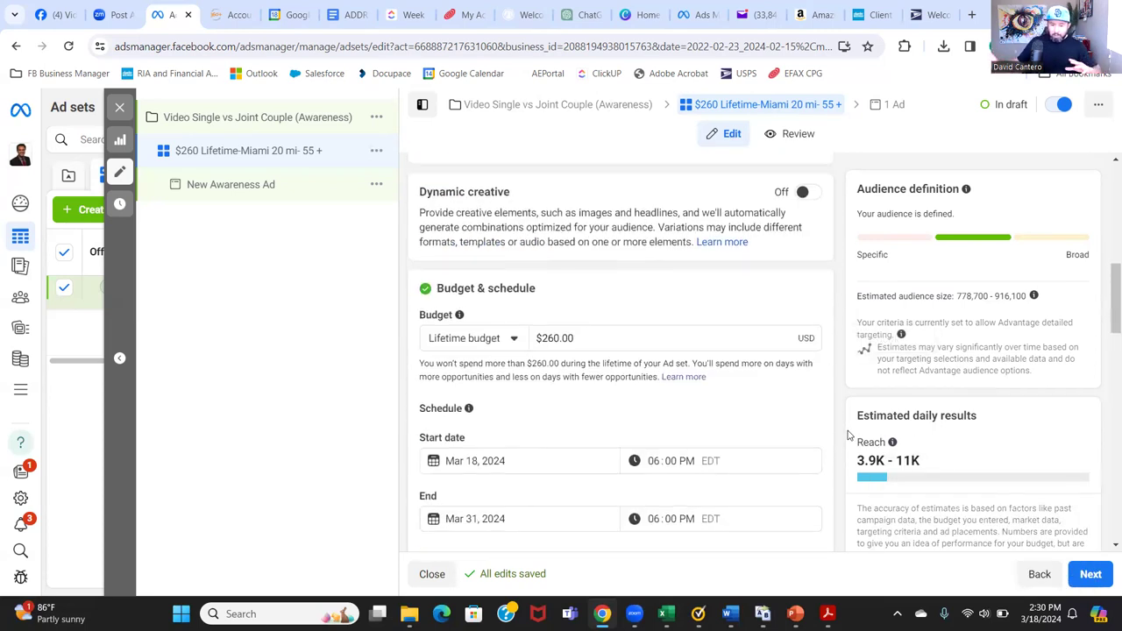
scroll(848, 436, up, 6)
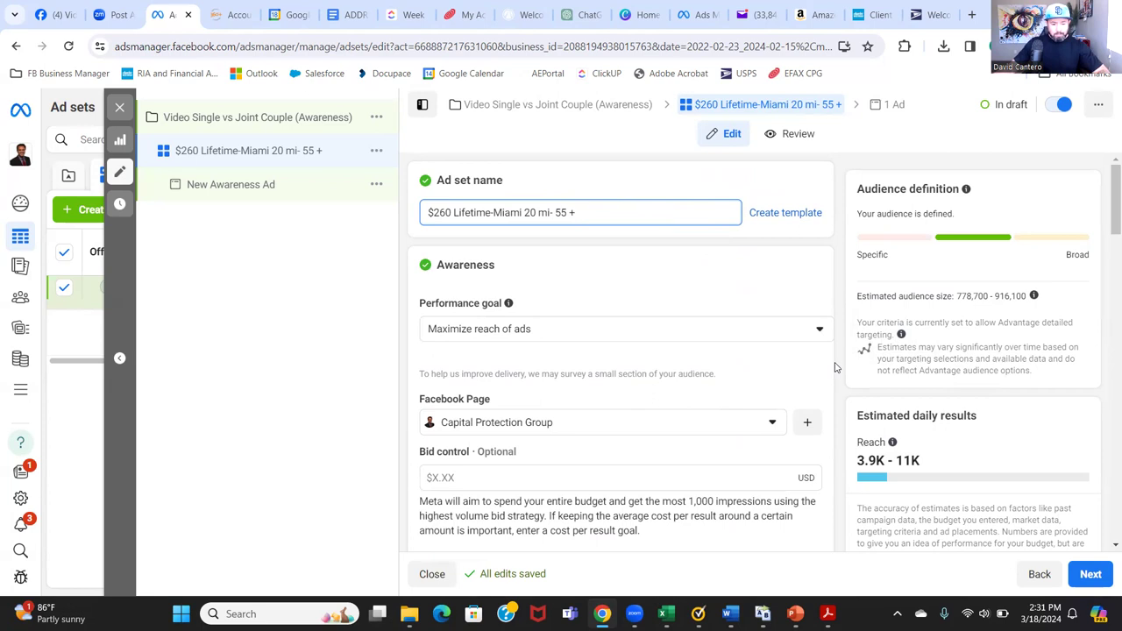
scroll(836, 368, down, 3)
scroll(835, 368, down, 3)
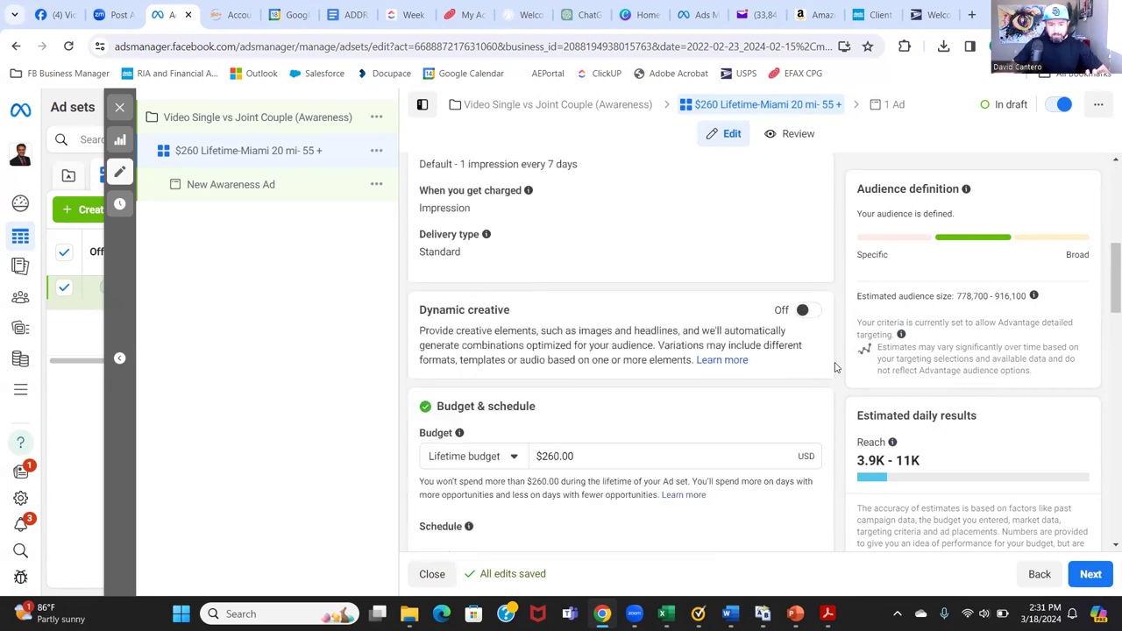
scroll(835, 368, down, 10)
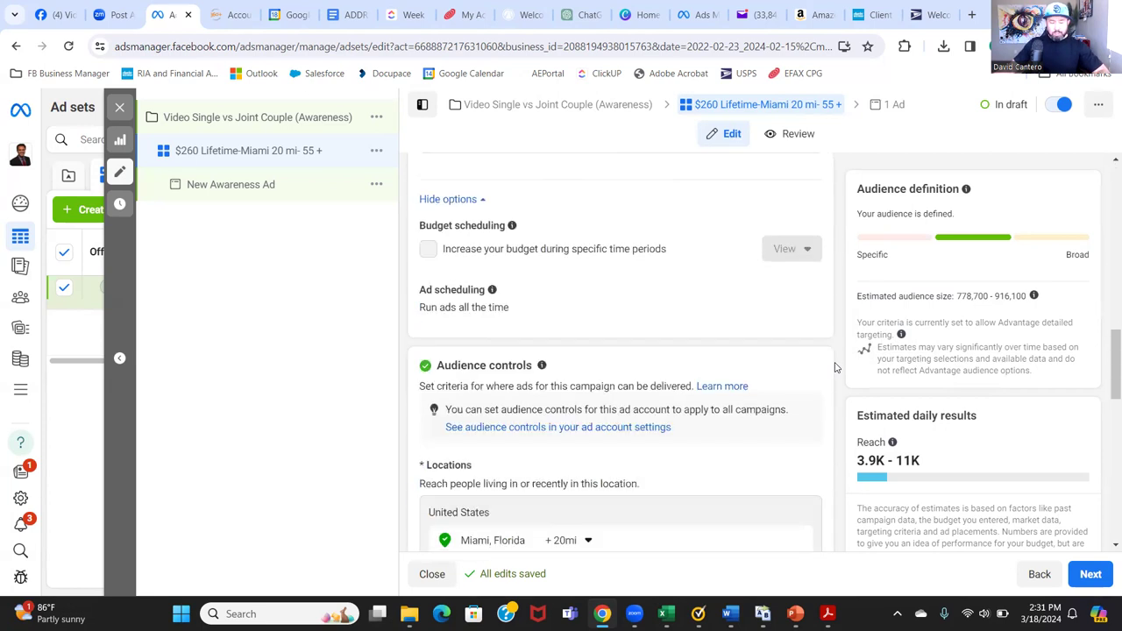
scroll(835, 369, down, 5)
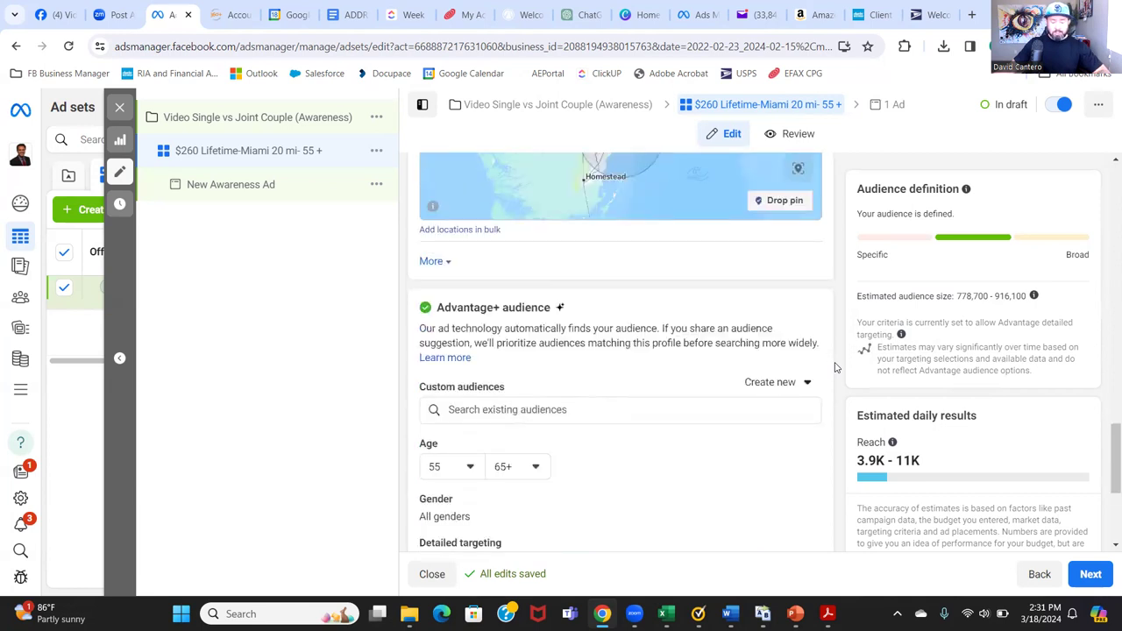
scroll(836, 369, down, 3)
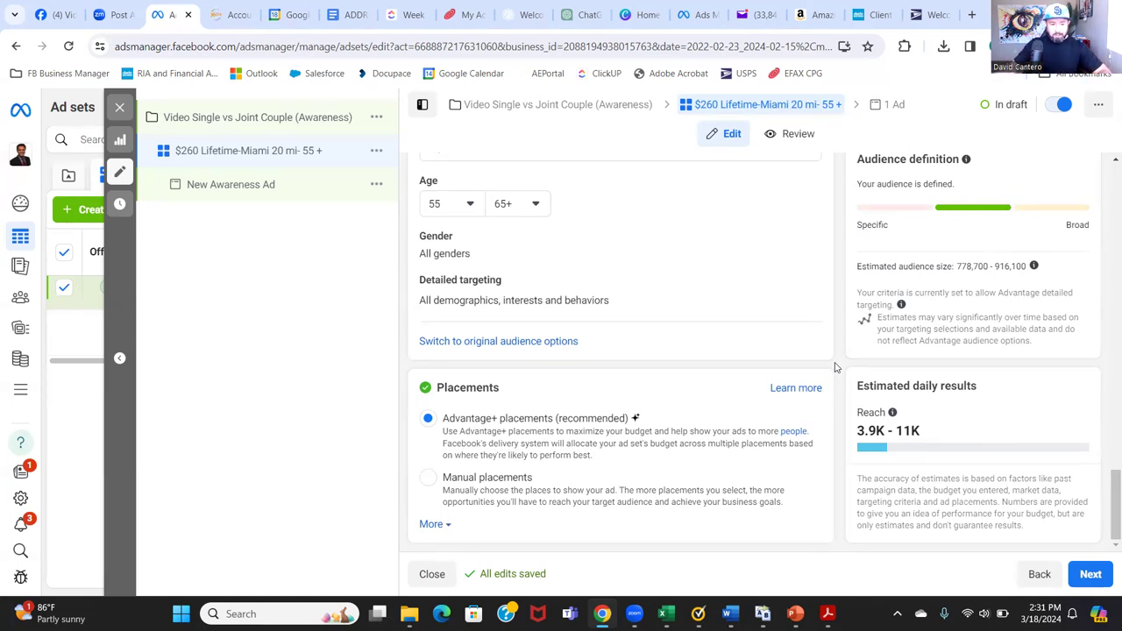
Step: Proceed from the ad set to its ad and rename the ad as "Video Single vs Joint Couple"
click(1090, 580)
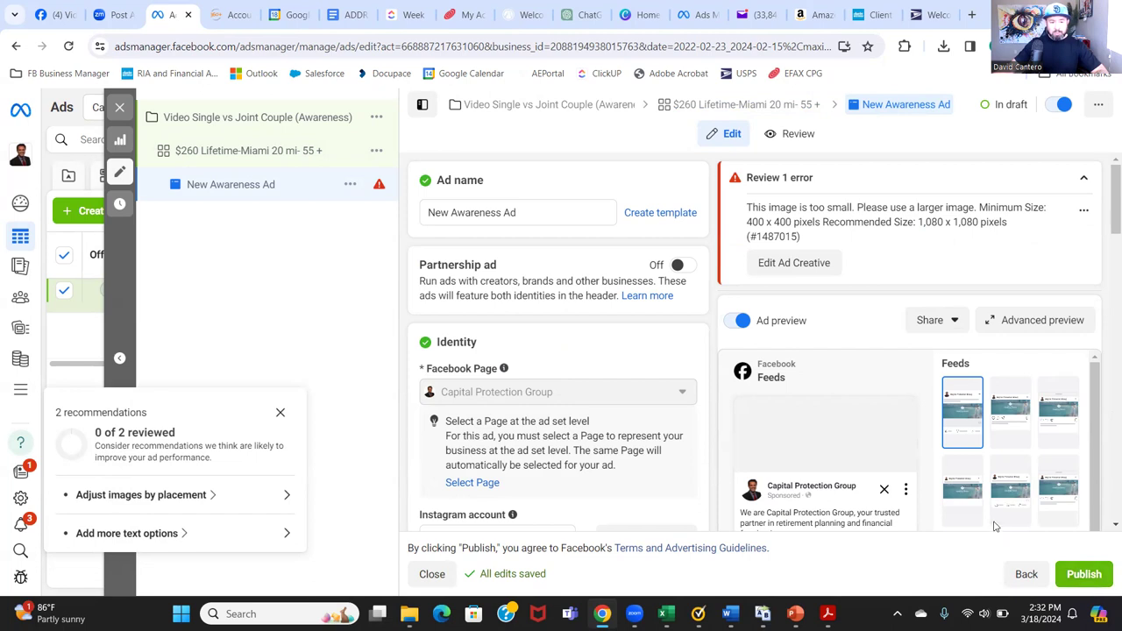
click(531, 213)
key(ctrl+a)
key(BackSpace)
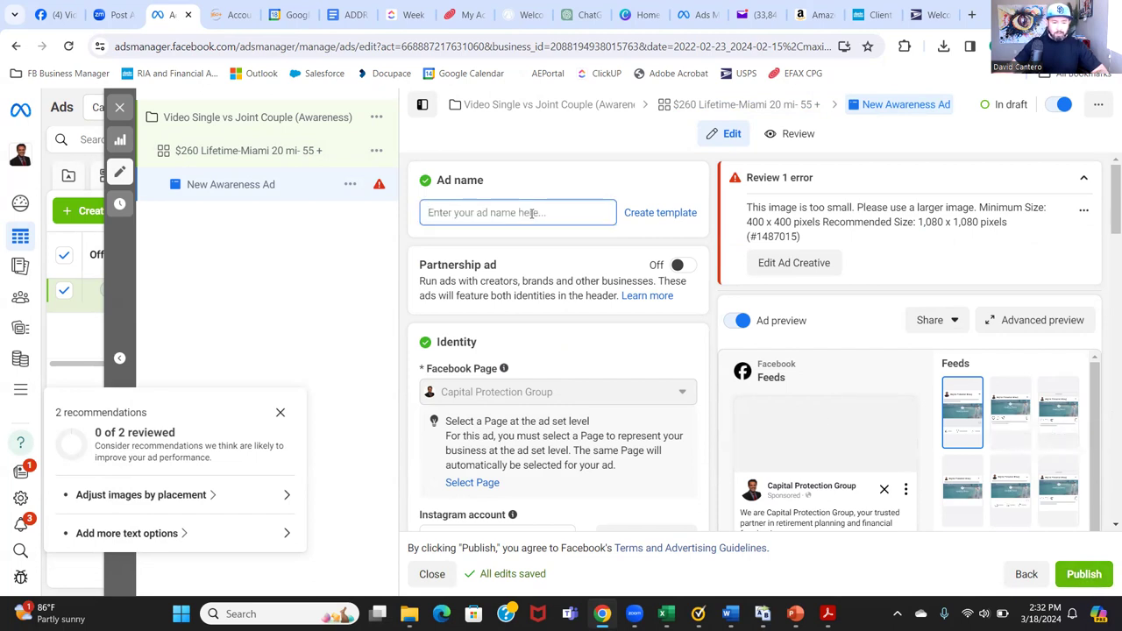
text(Vidoe Single v)
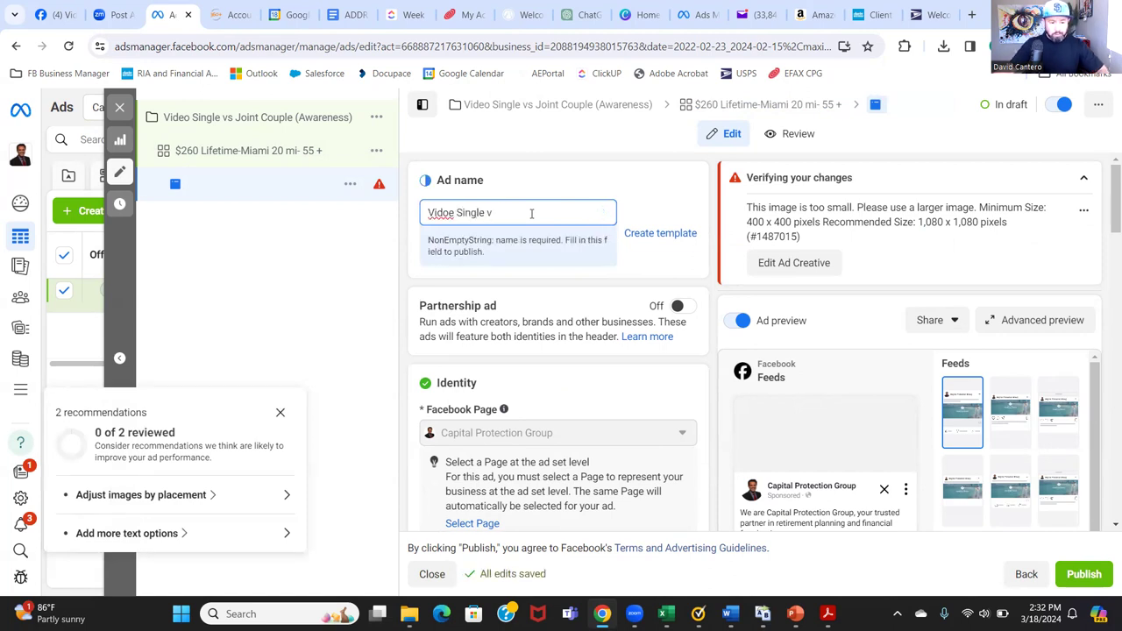
text(s Joint Couple)
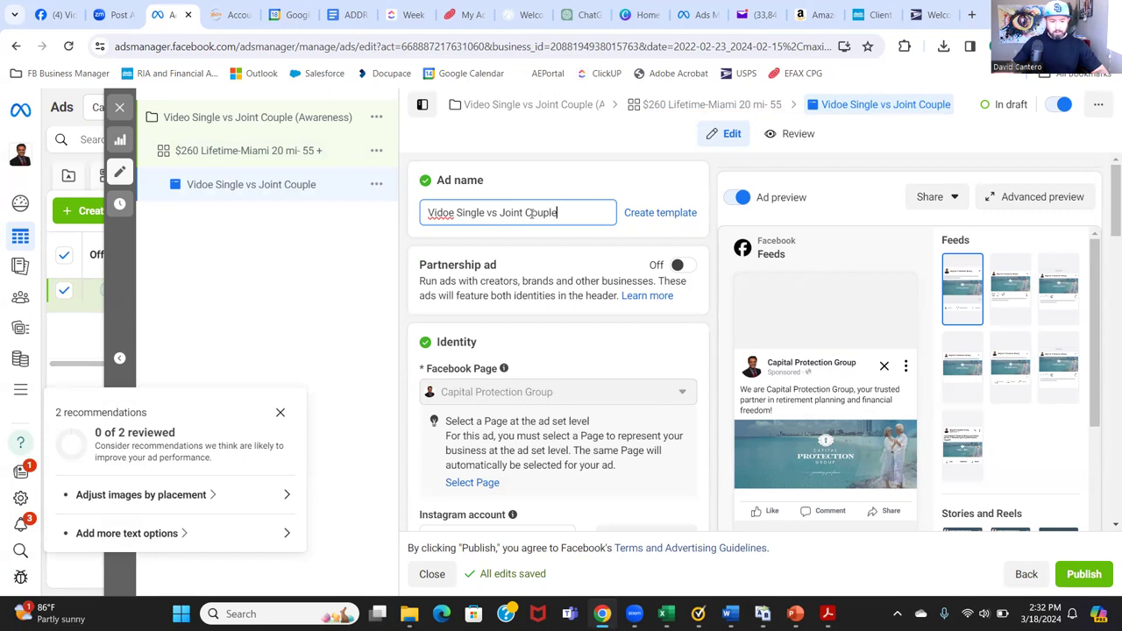
key(Left)
key(Left)
key(Left)
key(Left)
key(Left)
key(Left)
key(Left)
key(Left)
key(Left)
key(Left)
key(Left)
key(Left)
key(Left)
key(Left)
key(Left)
key(Left)
key(Left)
key(Left)
key(Left)
key(Left)
key(Left)
key(Left)
text(e)
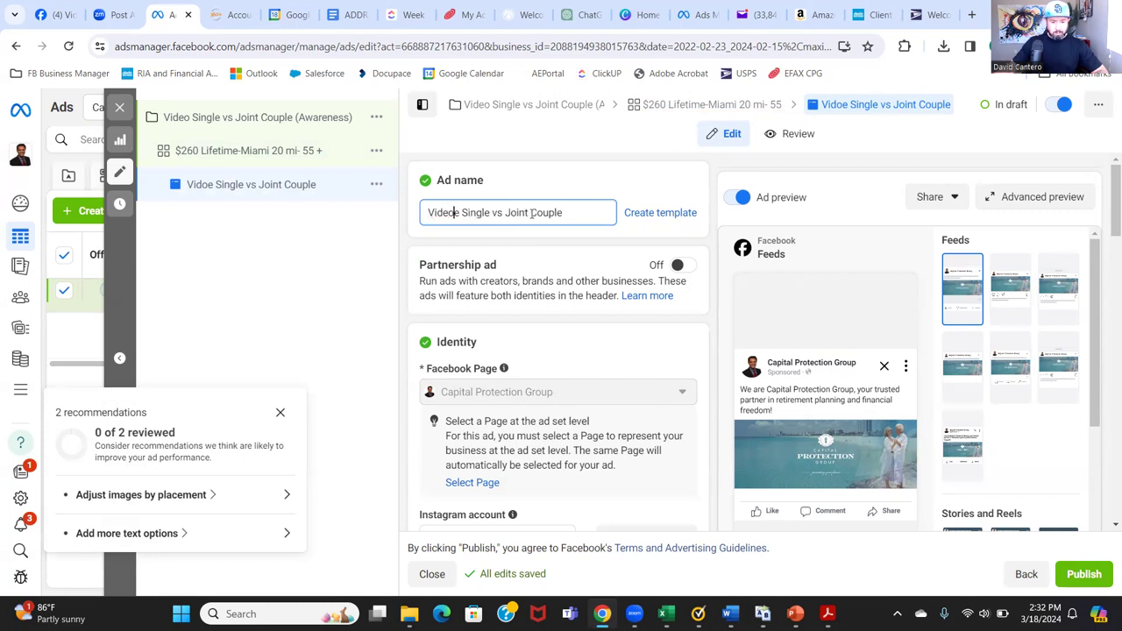
key(Right)
key(Delete)
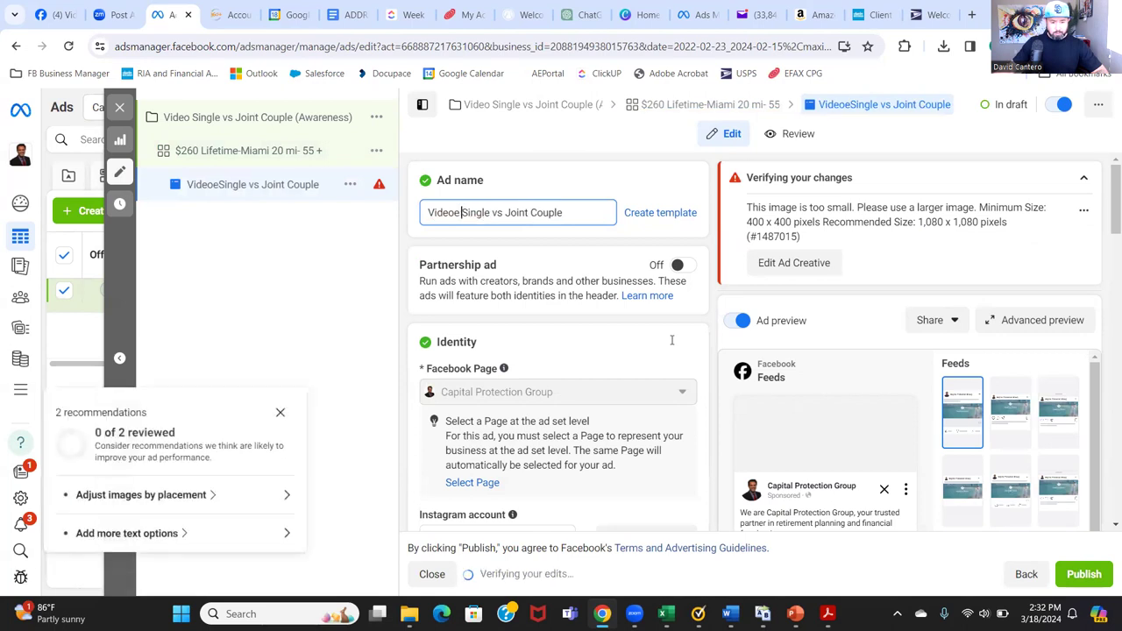
key(Left)
key(BackSpace)
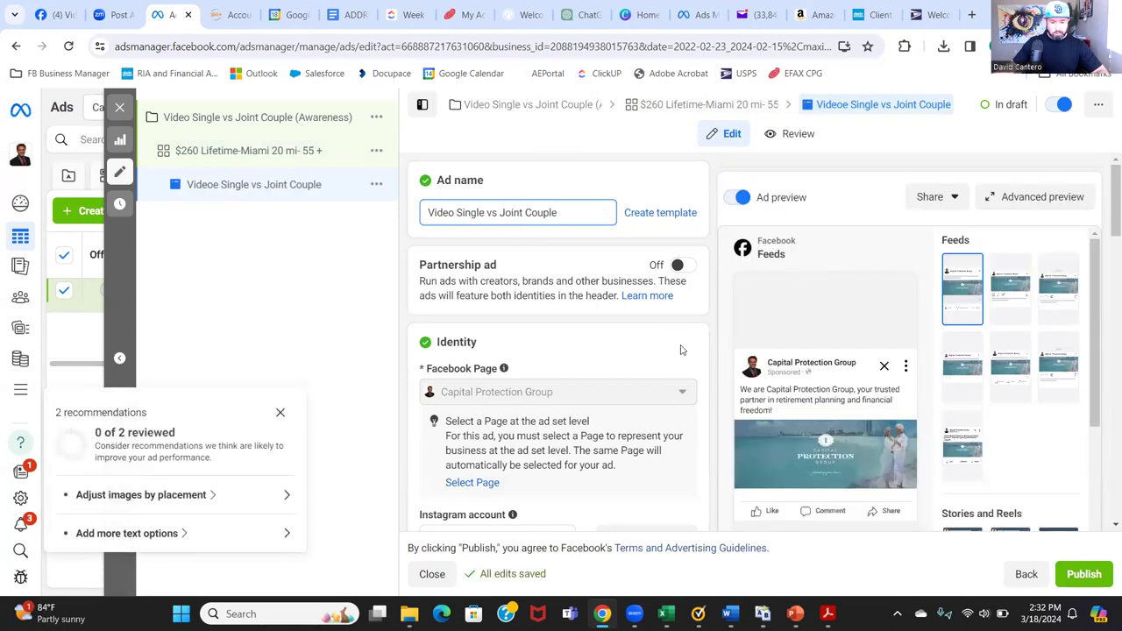
Step: Change the ad setup to use an existing post for the ad
scroll(702, 358, down, 2)
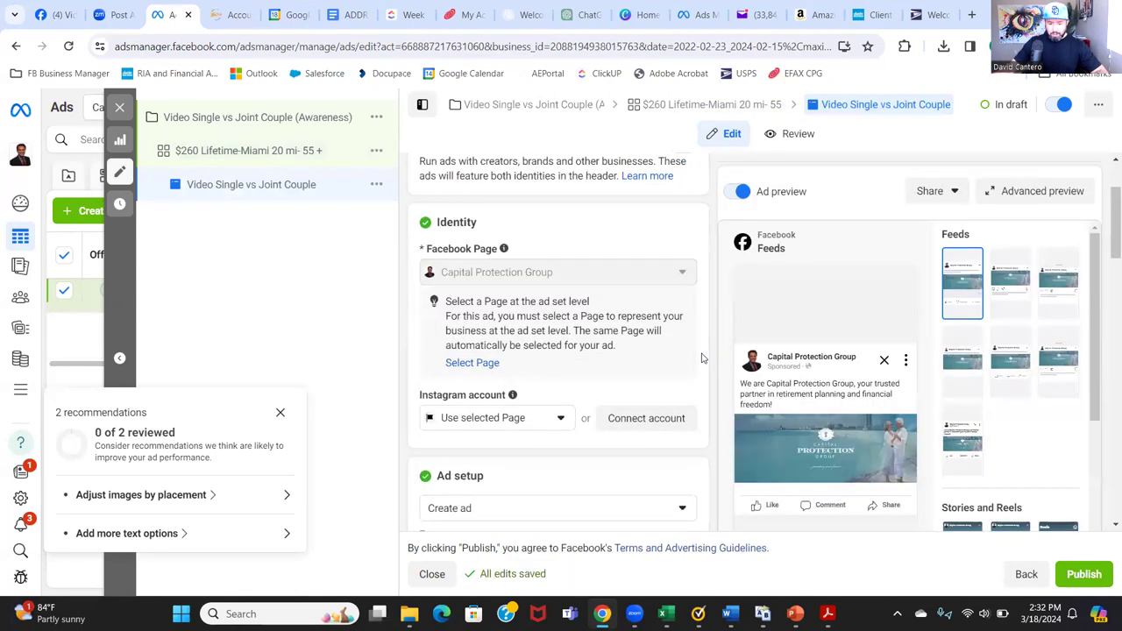
scroll(701, 357, down, 1)
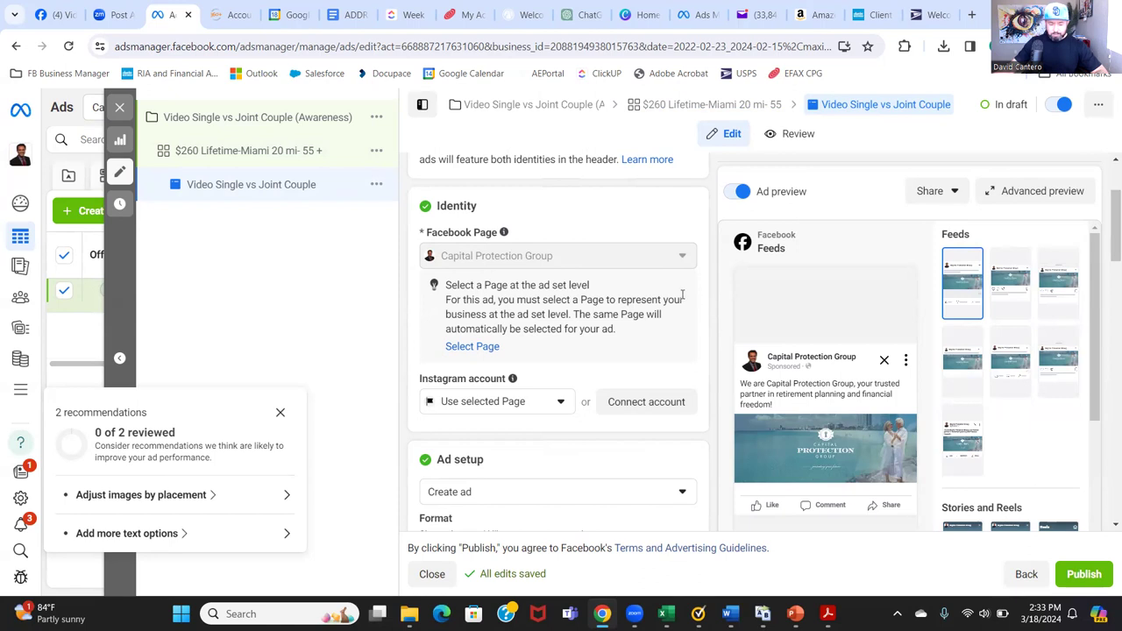
scroll(680, 329, down, 3)
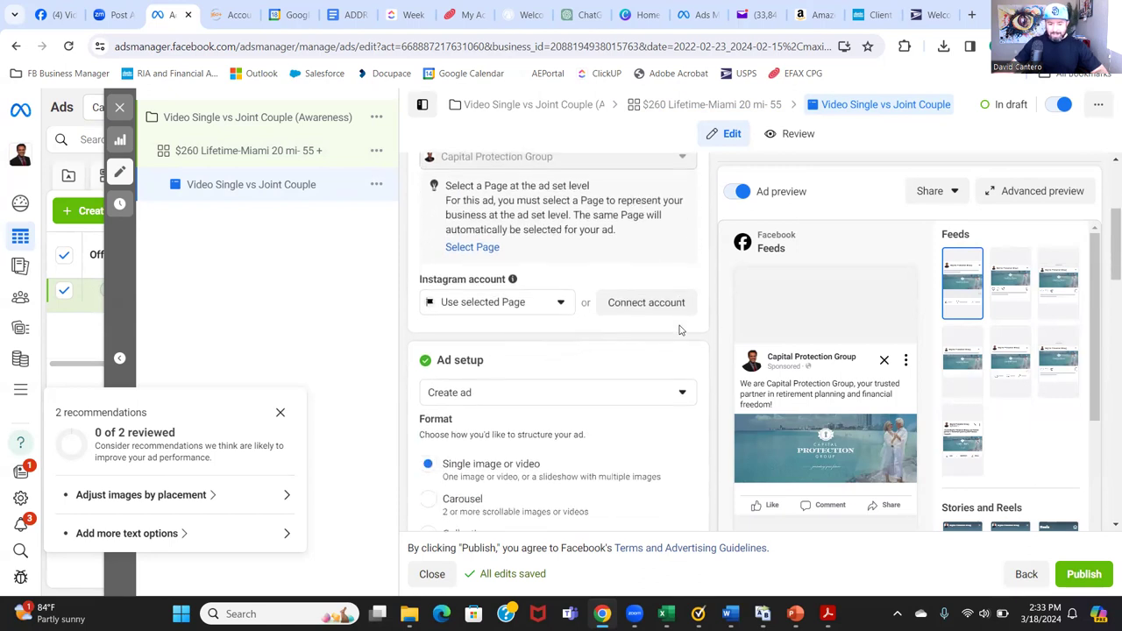
scroll(680, 330, down, 1)
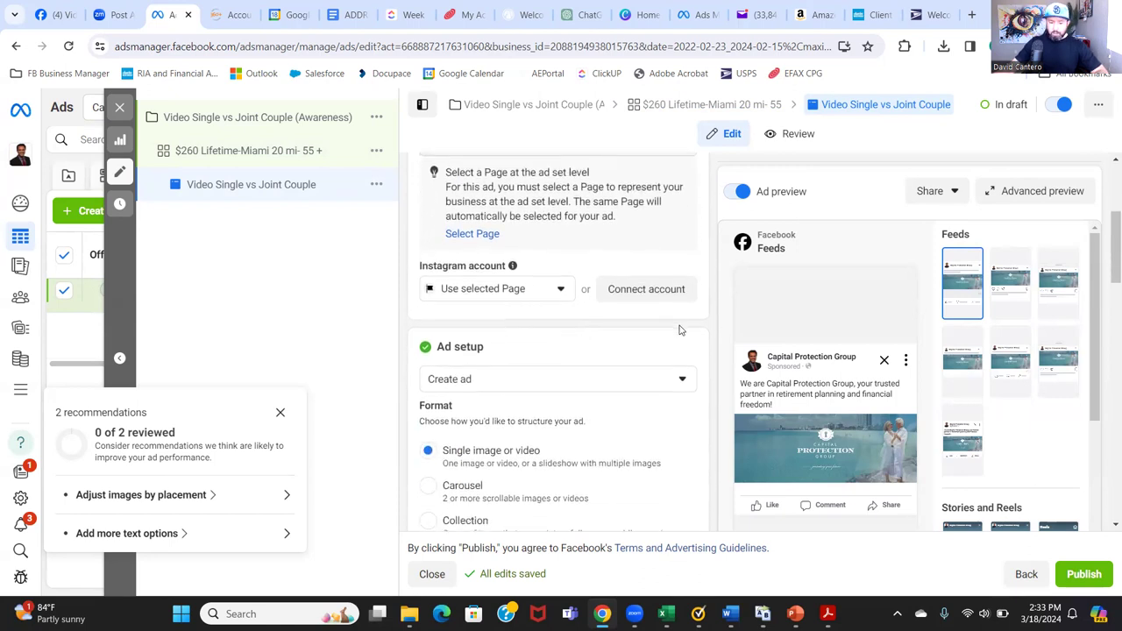
scroll(680, 329, down, 1)
scroll(680, 330, down, 2)
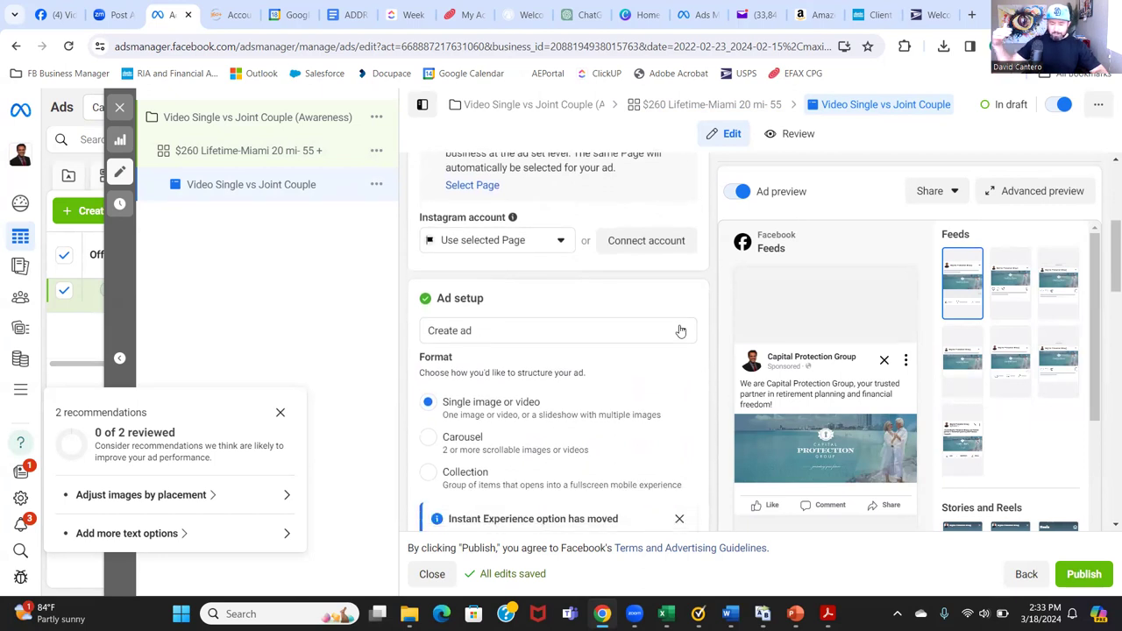
scroll(715, 357, down, 2)
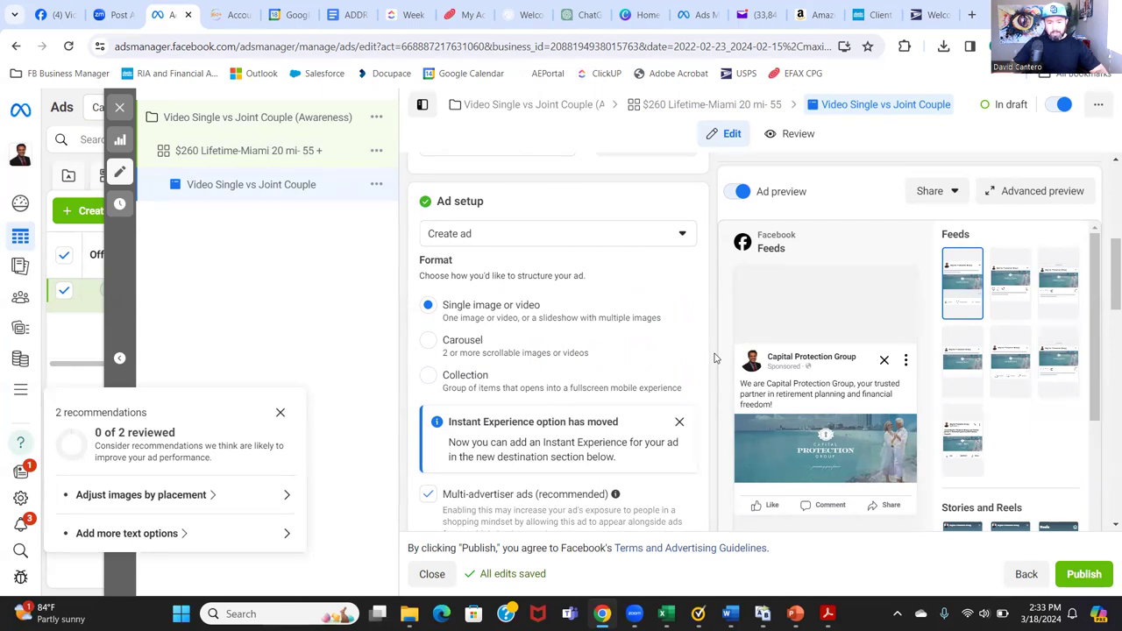
click(683, 236)
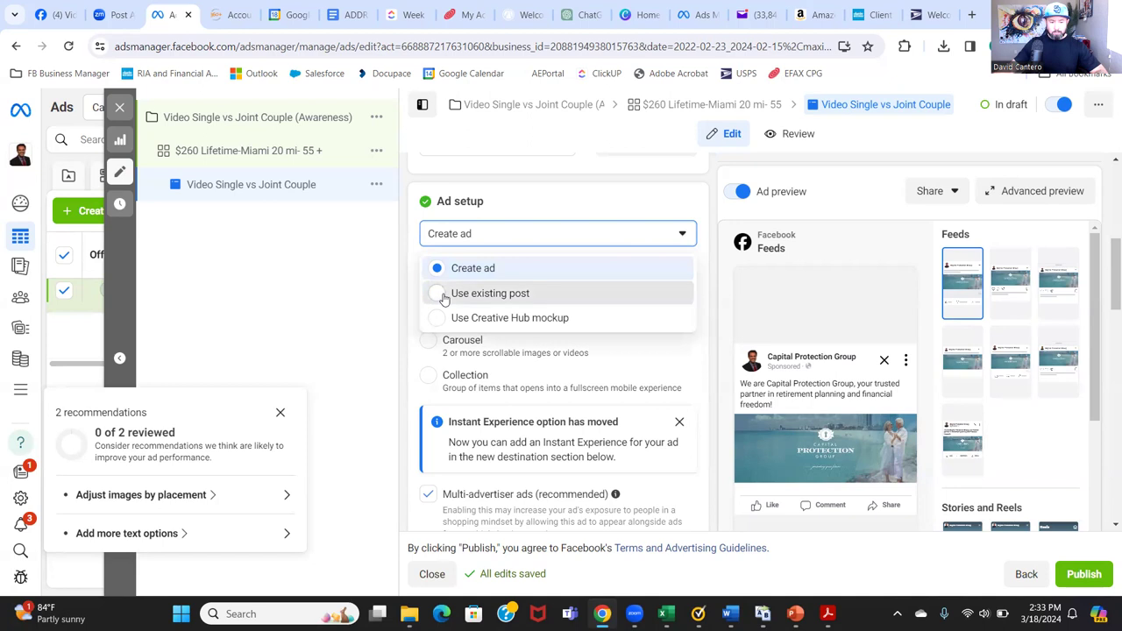
click(474, 293)
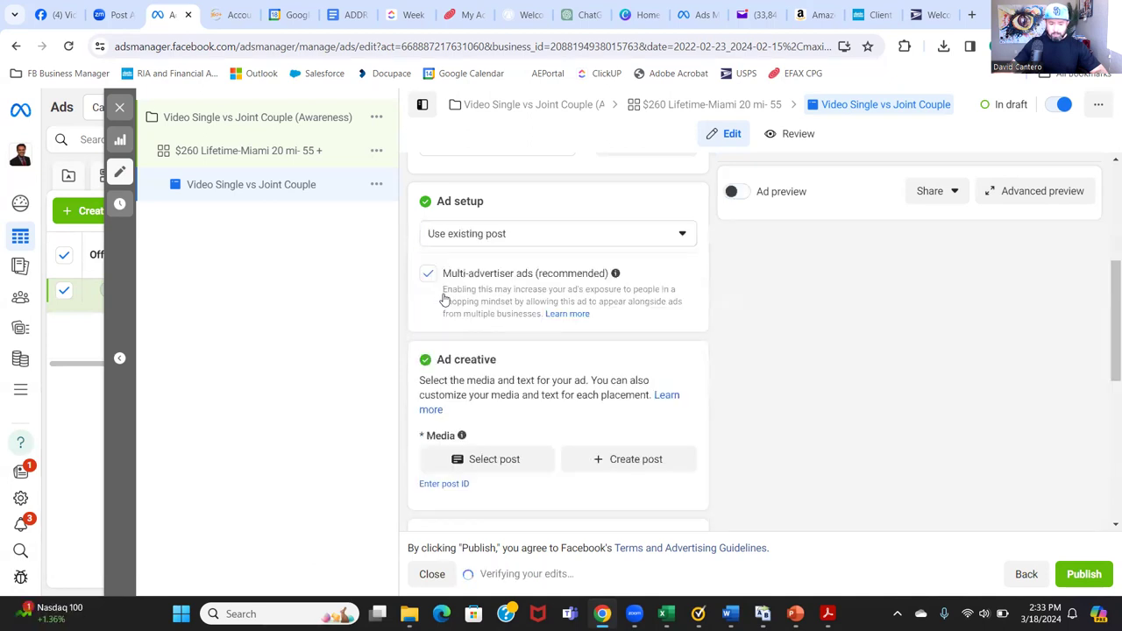
Step: Select the Facebook feed video post starting "Hey Miami! Are you 55 & older", created Mar 18, 2024, as the ad creative
click(501, 462)
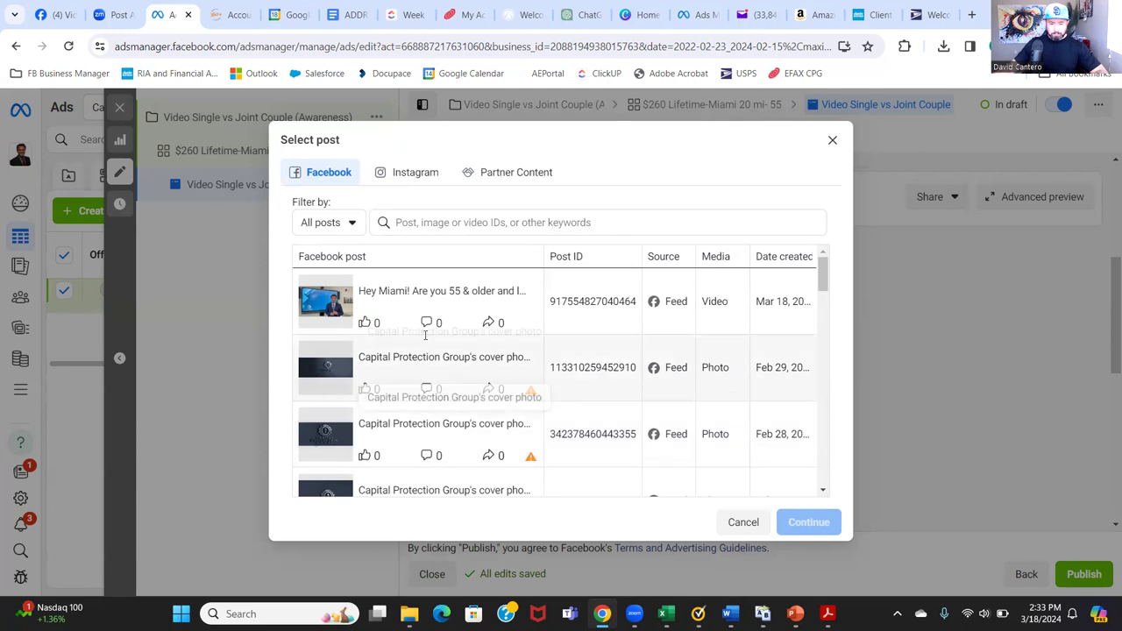
click(329, 294)
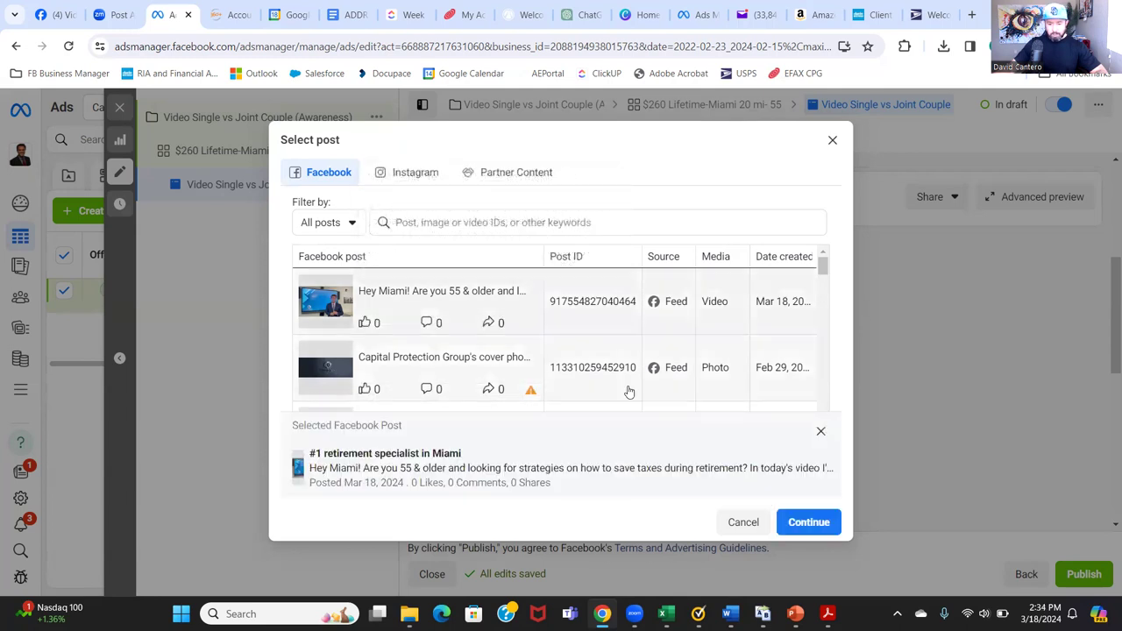
click(820, 528)
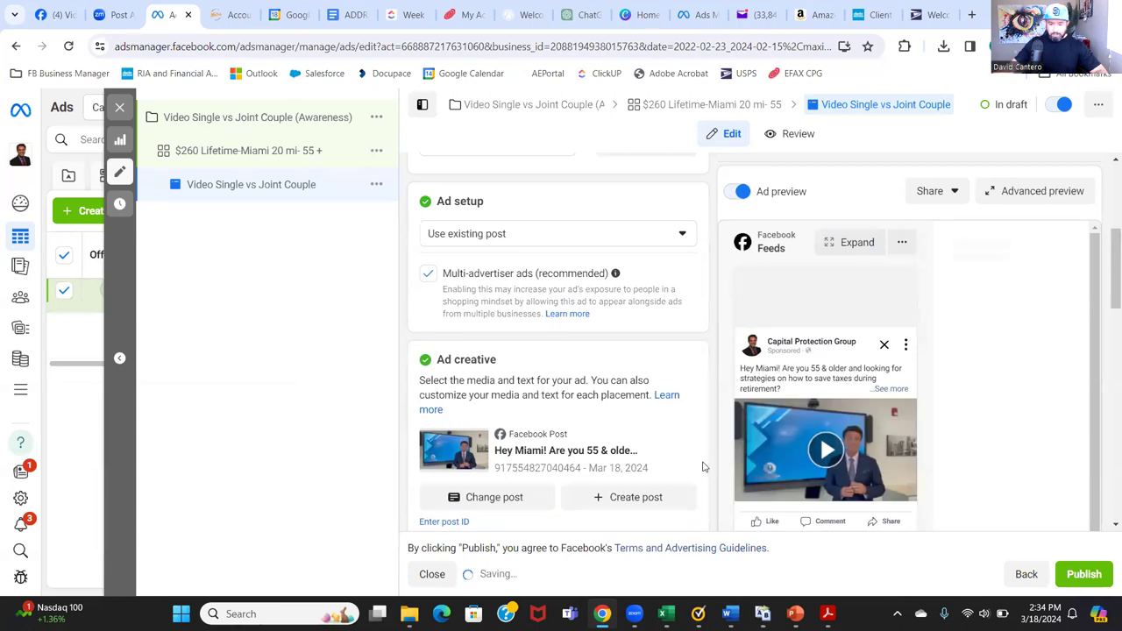
Step: Review the ad creative's video captions, primary text and suggested text variations, down to the call to action and placement options
scroll(703, 463, down, 1)
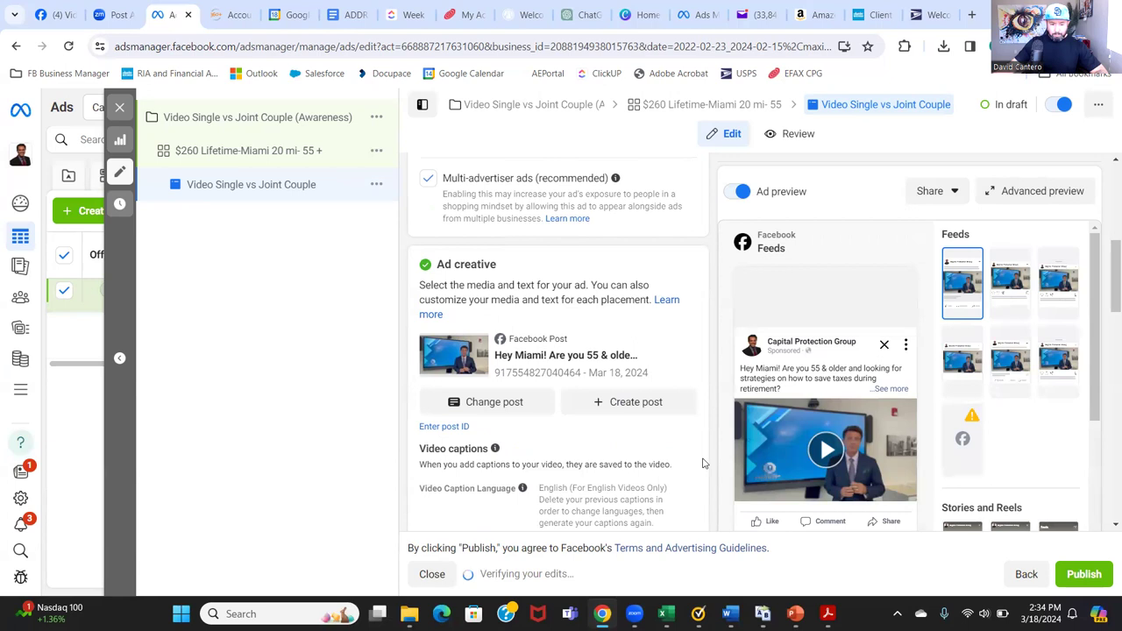
scroll(703, 463, down, 1)
scroll(702, 463, down, 2)
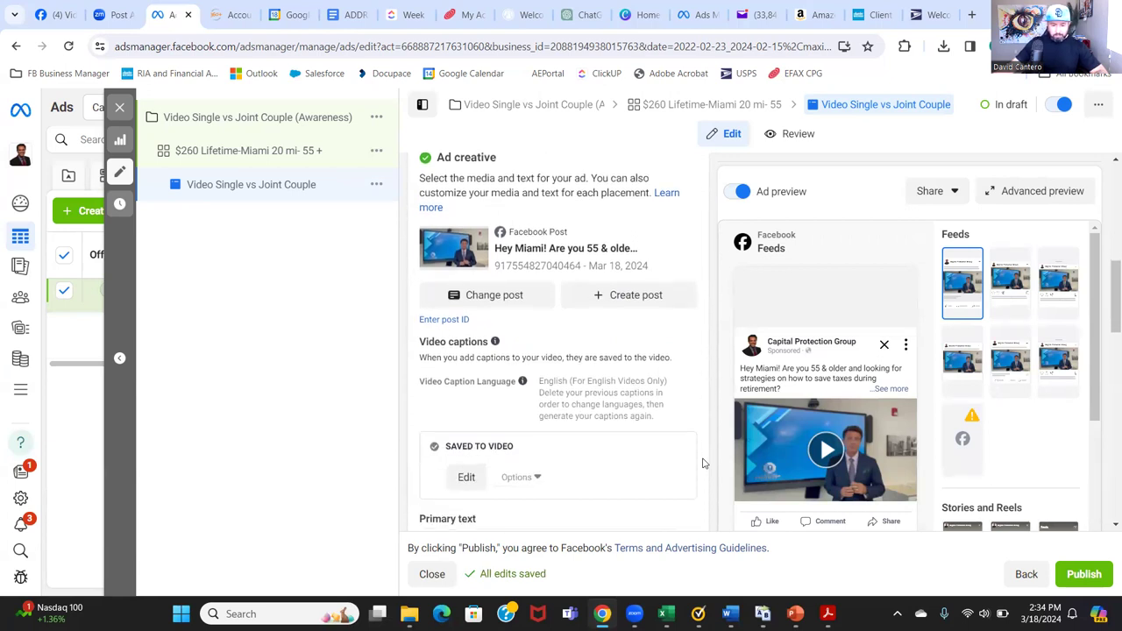
scroll(702, 463, down, 4)
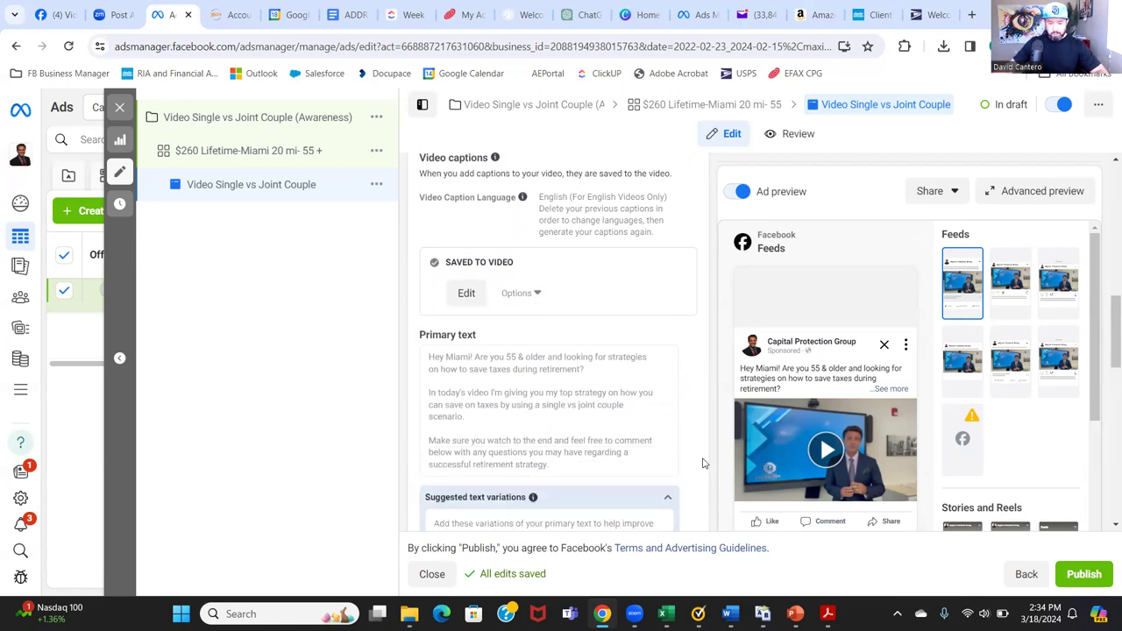
scroll(703, 463, down, 2)
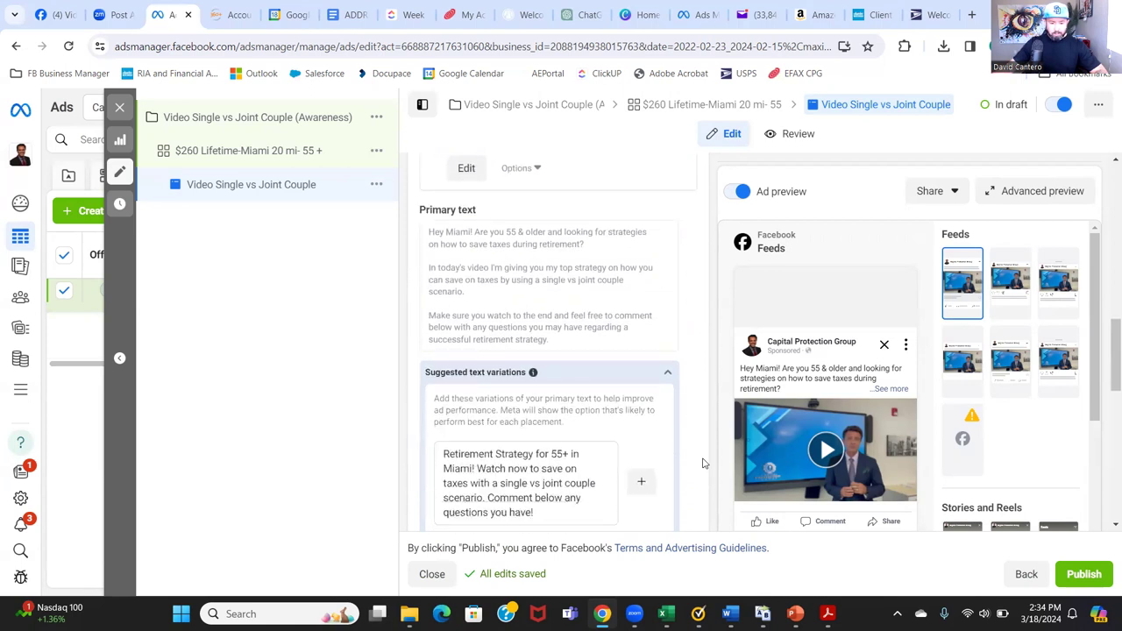
scroll(703, 463, down, 1)
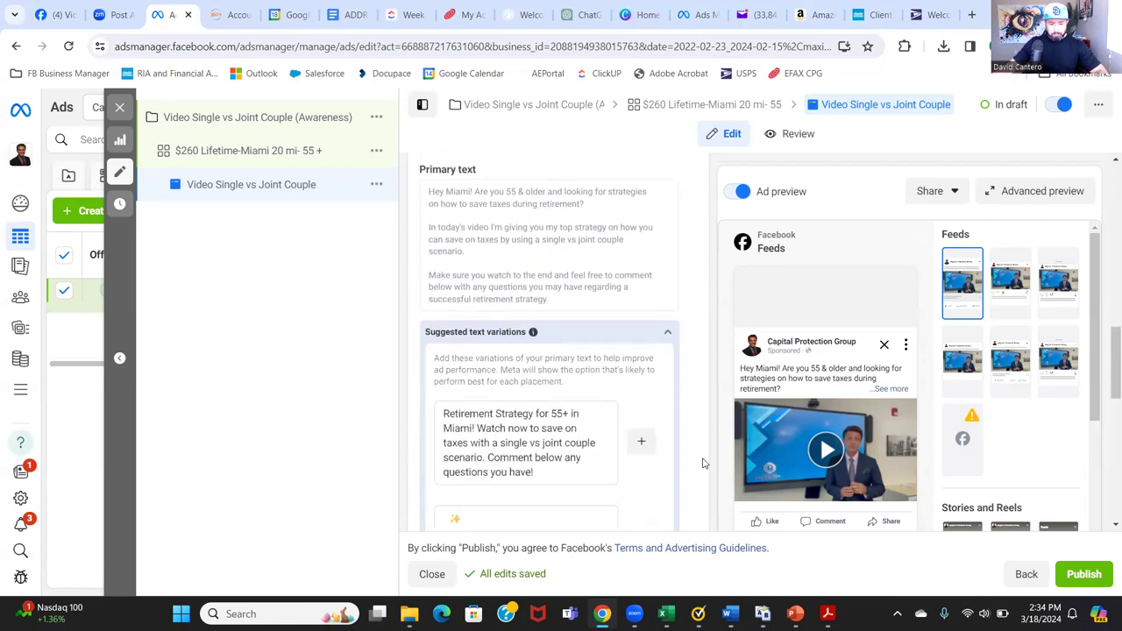
scroll(702, 462, down, 1)
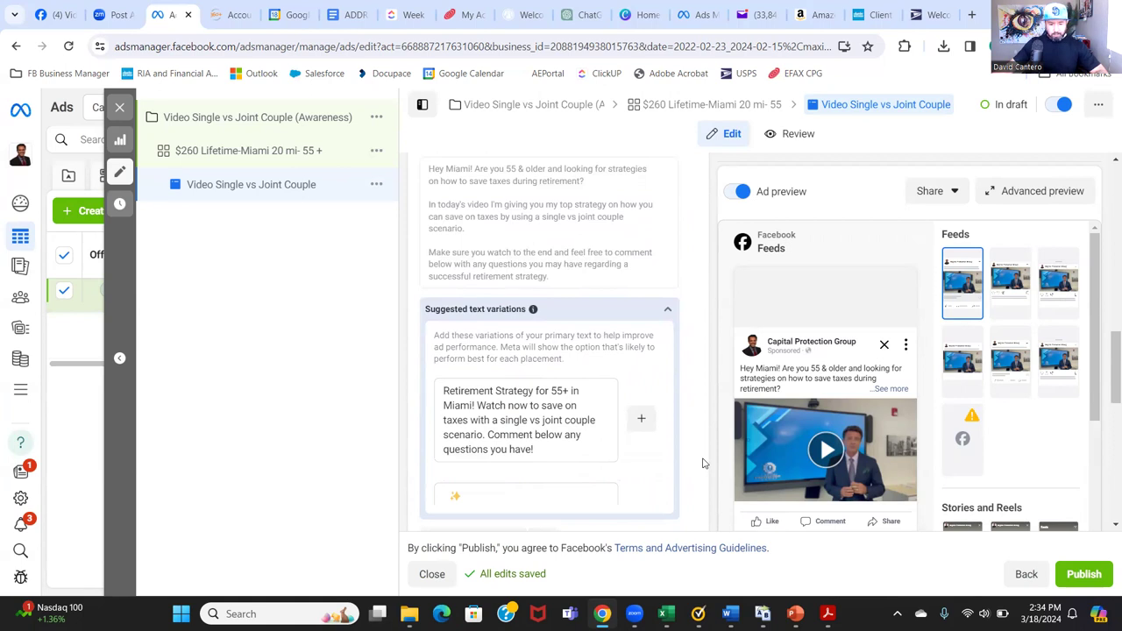
scroll(702, 463, down, 2)
scroll(702, 463, down, 1)
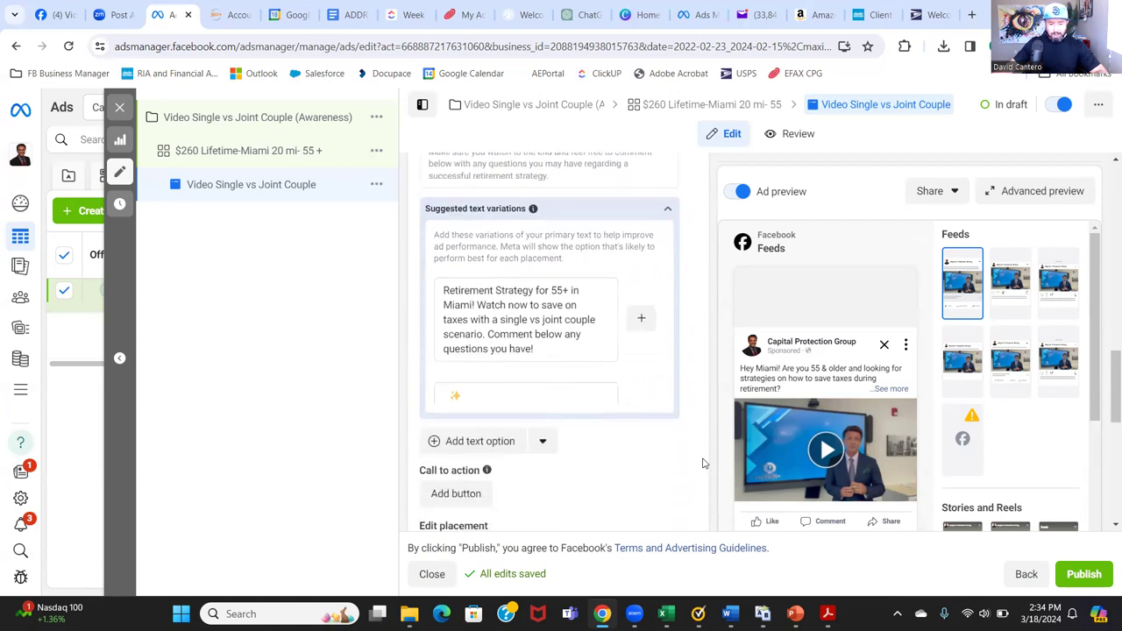
scroll(703, 463, down, 3)
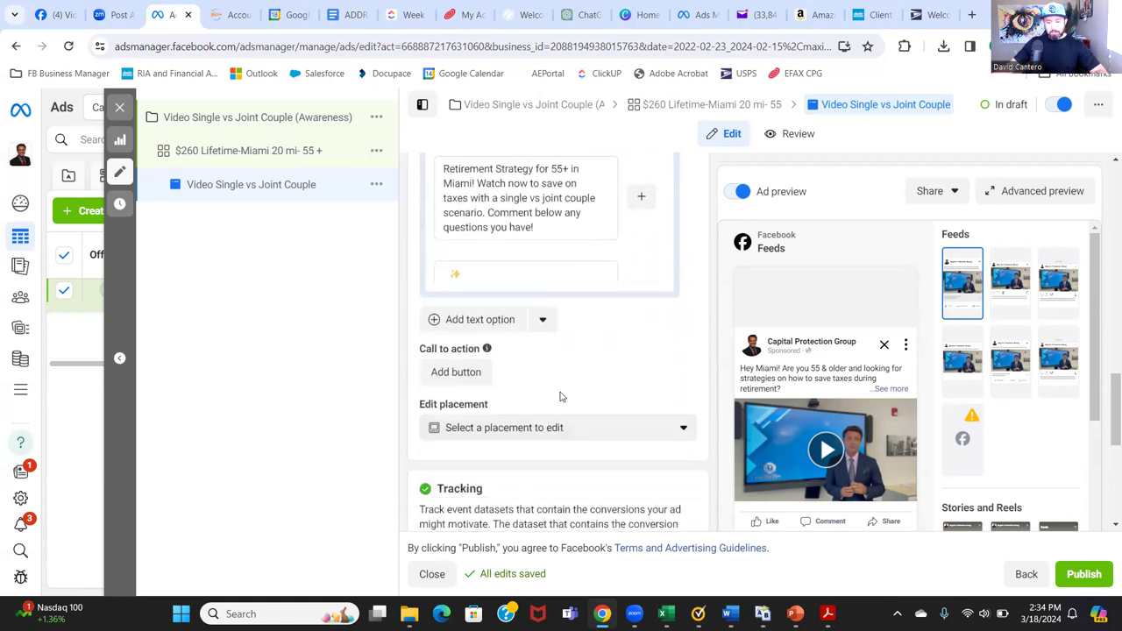
Step: Add a "Send message" call to action to the ad's post and update the post
click(469, 375)
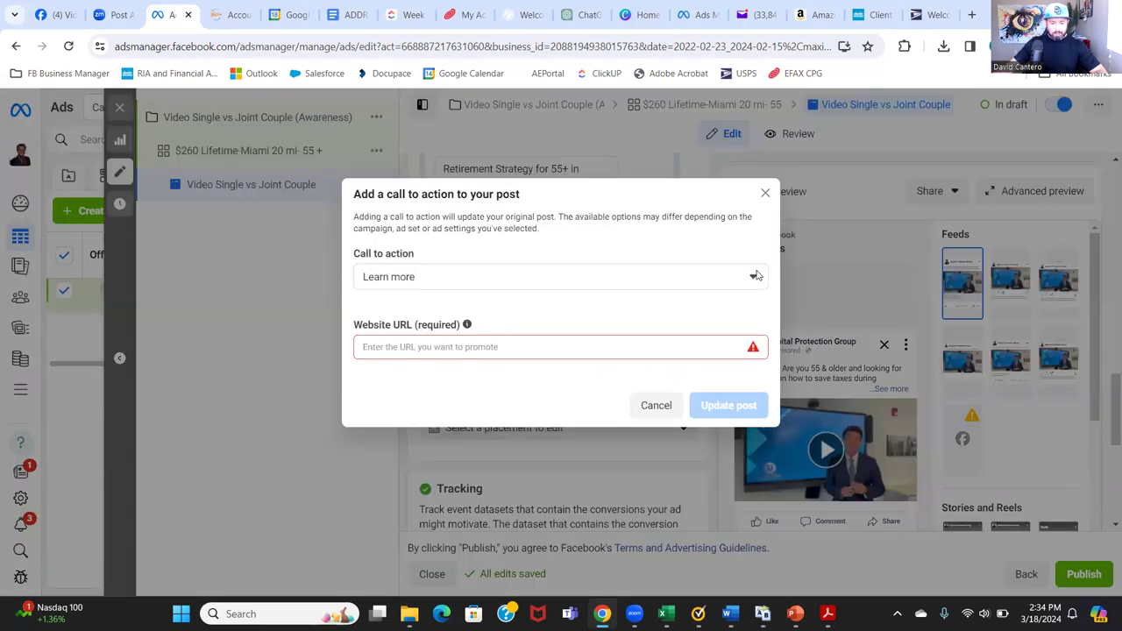
click(754, 276)
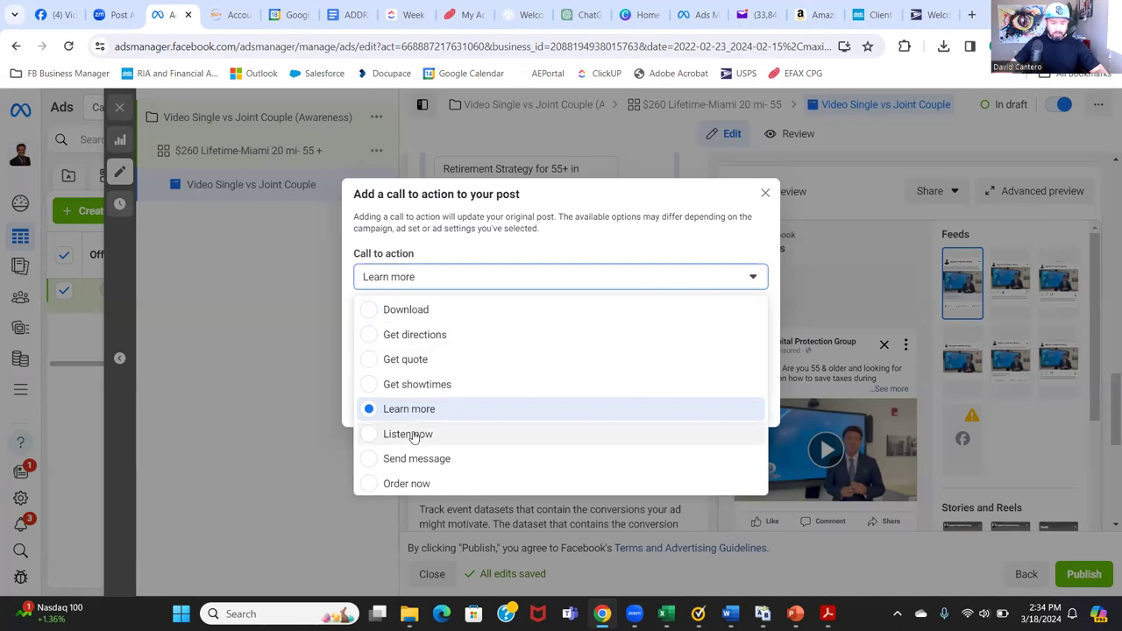
click(373, 459)
click(743, 378)
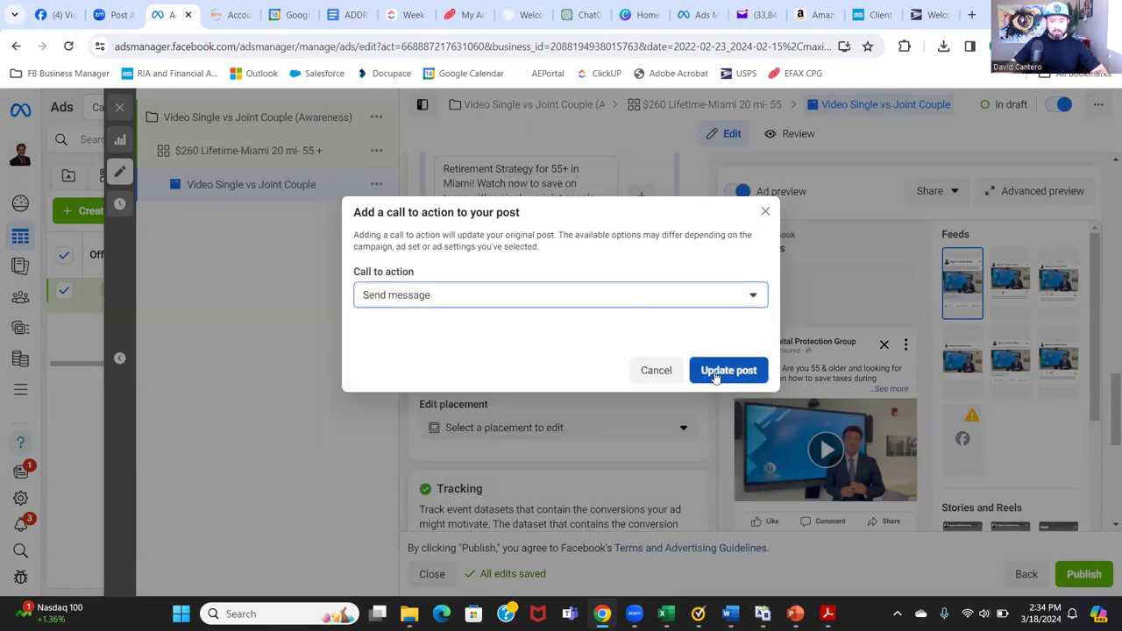
click(715, 372)
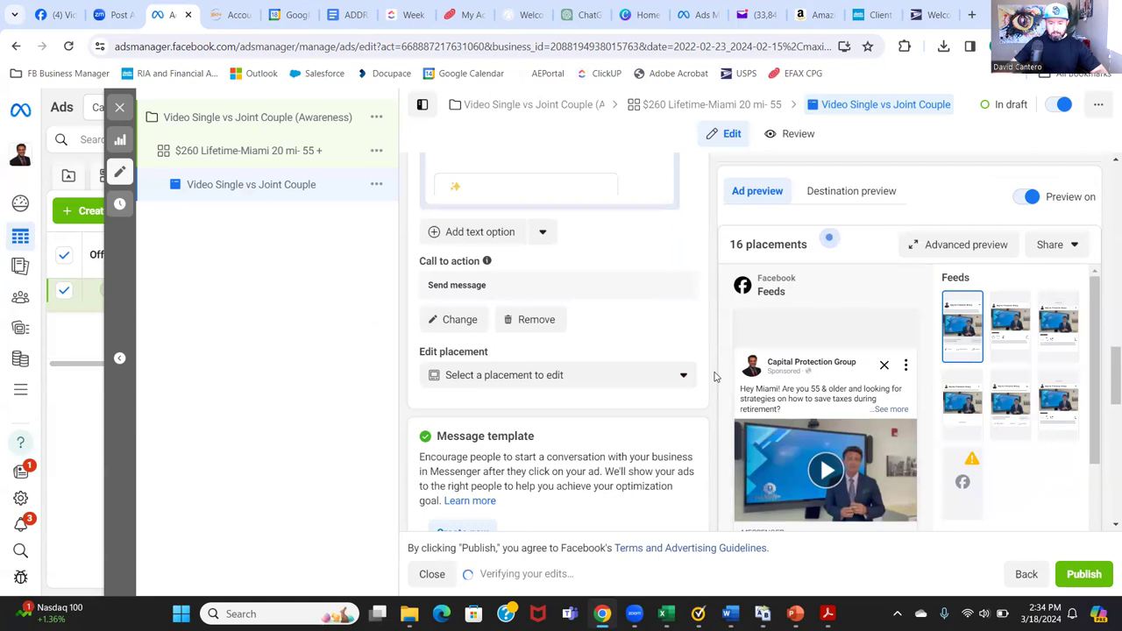
Step: Examine the ad's message template, its placement previews for feeds, stories and reels, and the tracking settings
scroll(714, 375, down, 2)
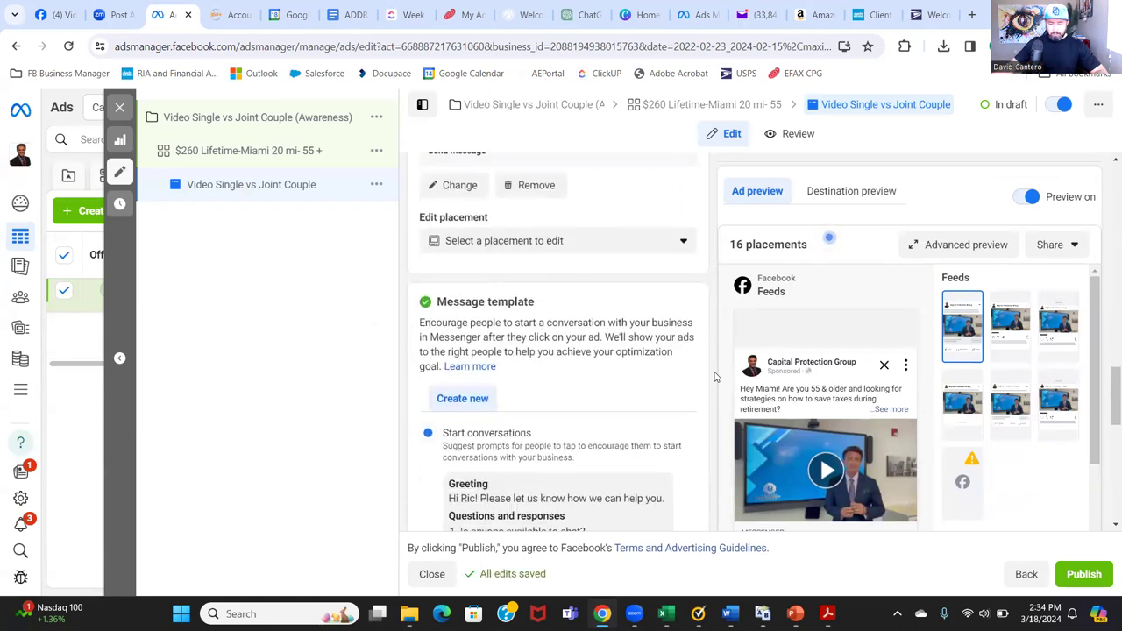
scroll(715, 376, down, 2)
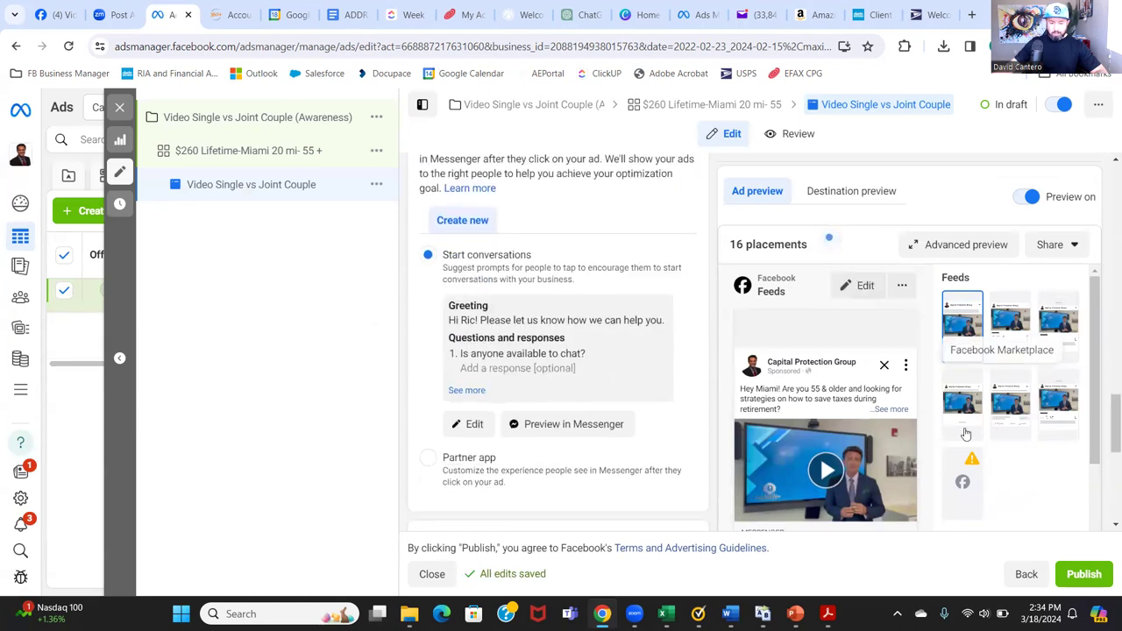
scroll(964, 421, down, 2)
scroll(903, 448, down, 1)
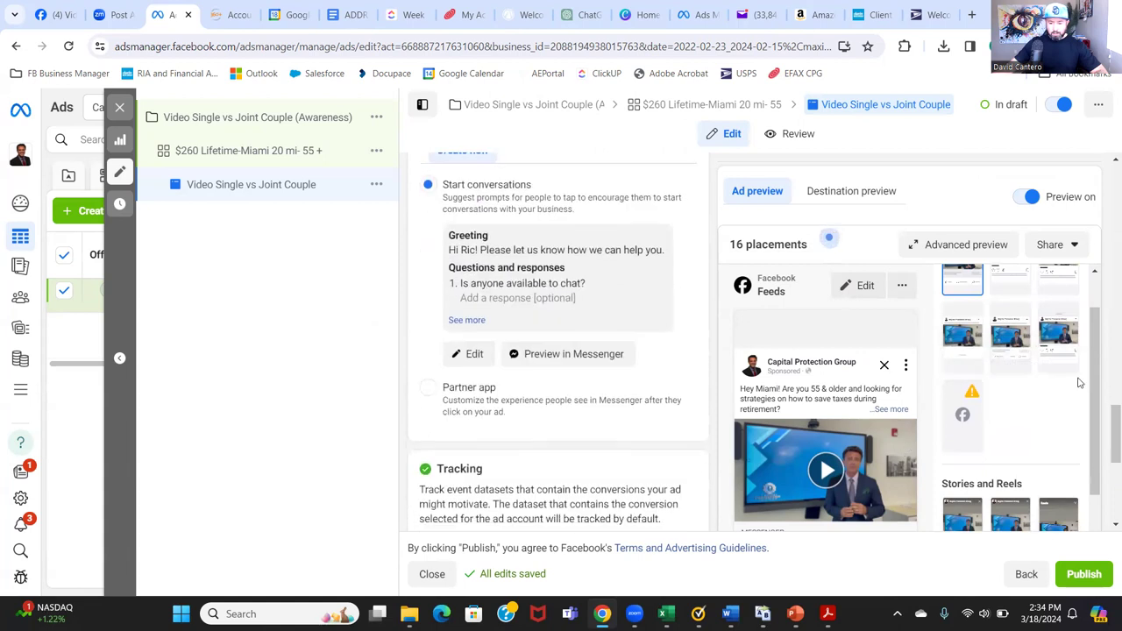
scroll(1094, 433, down, 2)
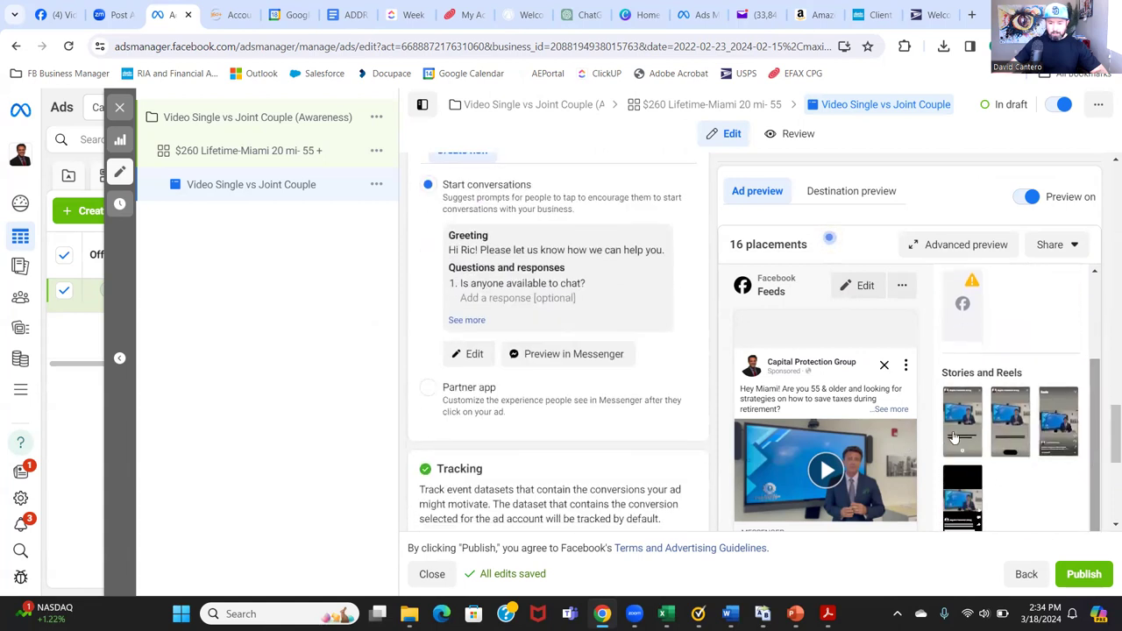
scroll(921, 429, down, 1)
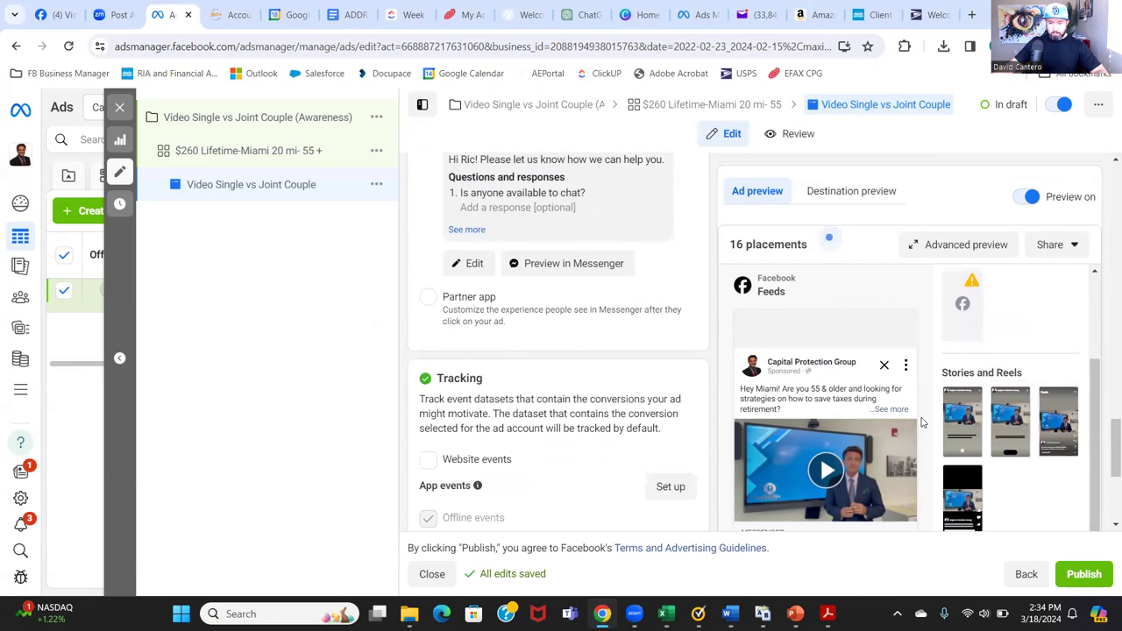
scroll(921, 423, down, 3)
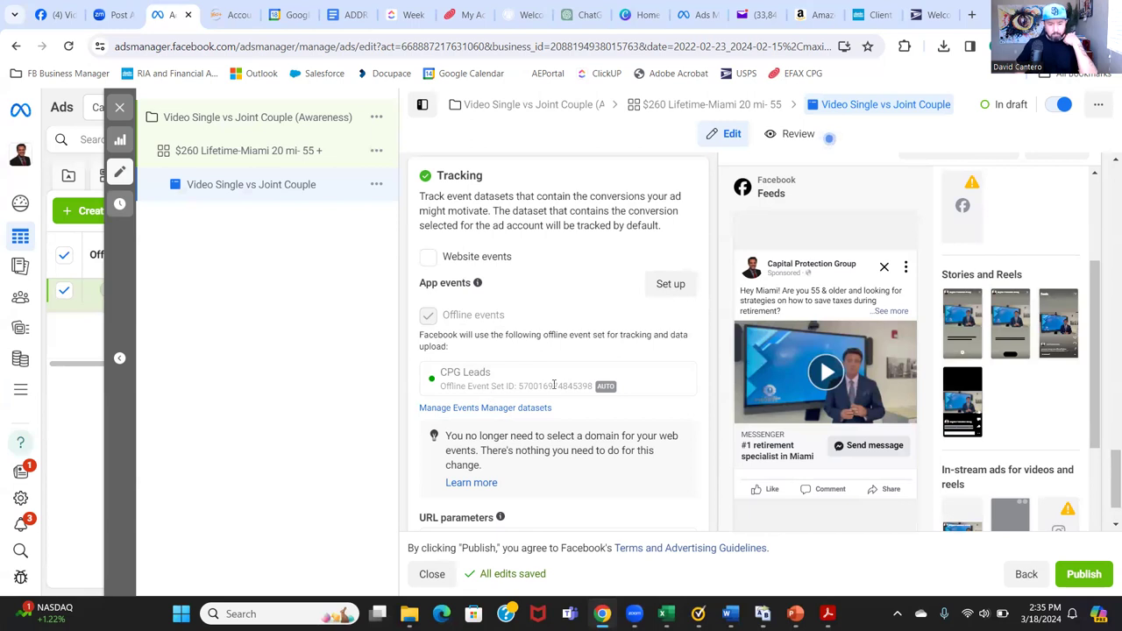
Step: Try website events tracking for the ad, then clear the option again
mouse_move(527, 376)
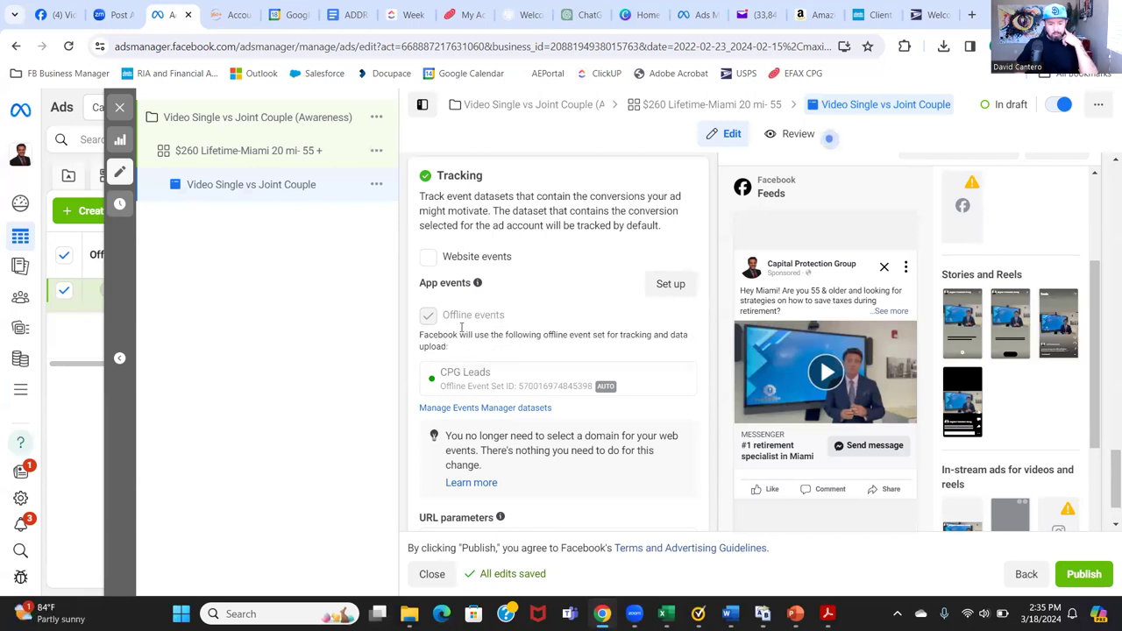
click(430, 259)
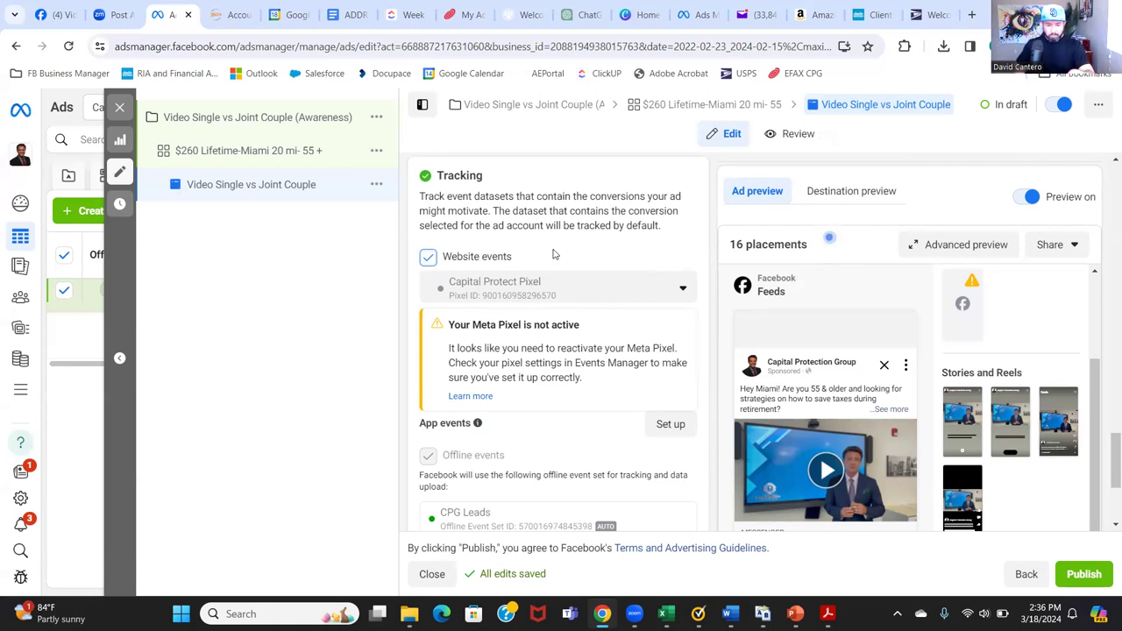
click(429, 256)
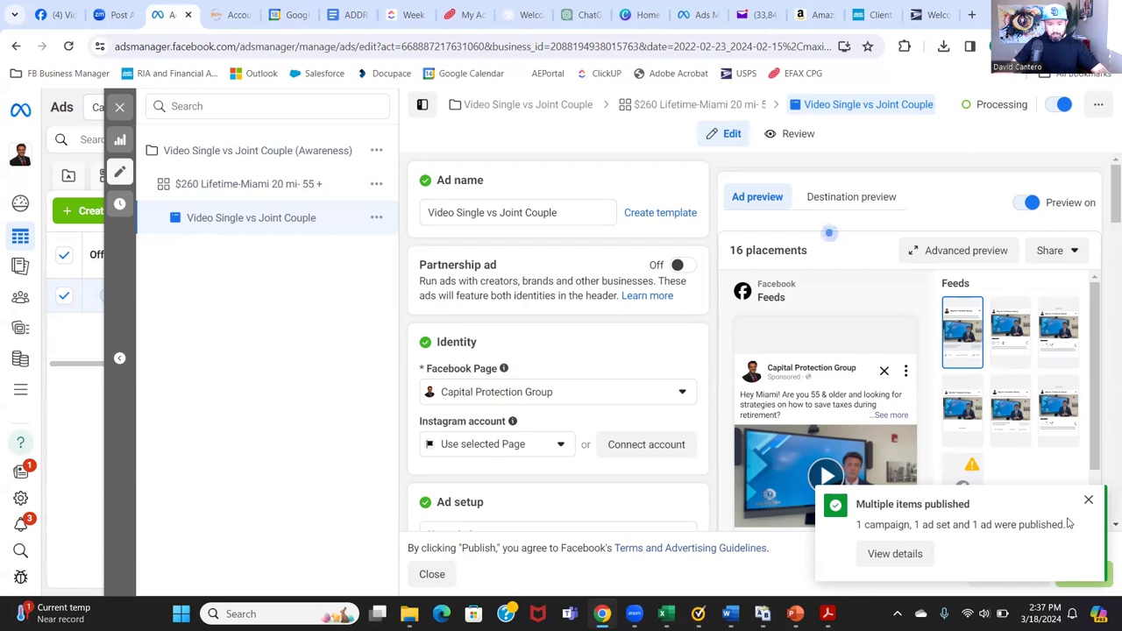
Step: Close the ad editor and open the Audience page for Capital Protection Group's ad account
click(119, 107)
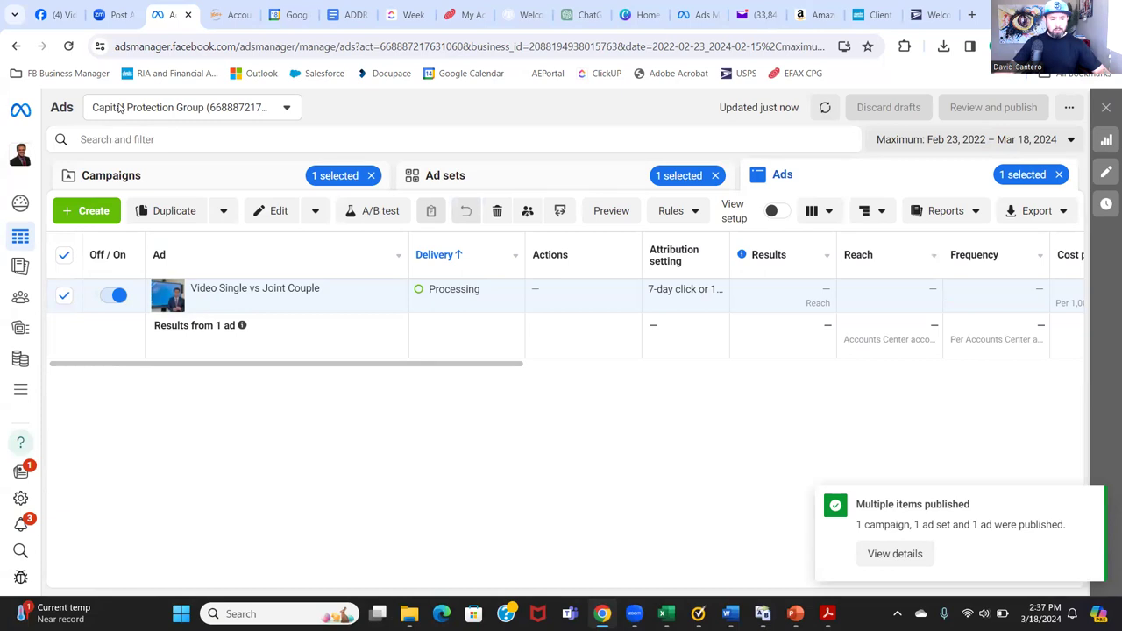
click(68, 75)
click(56, 166)
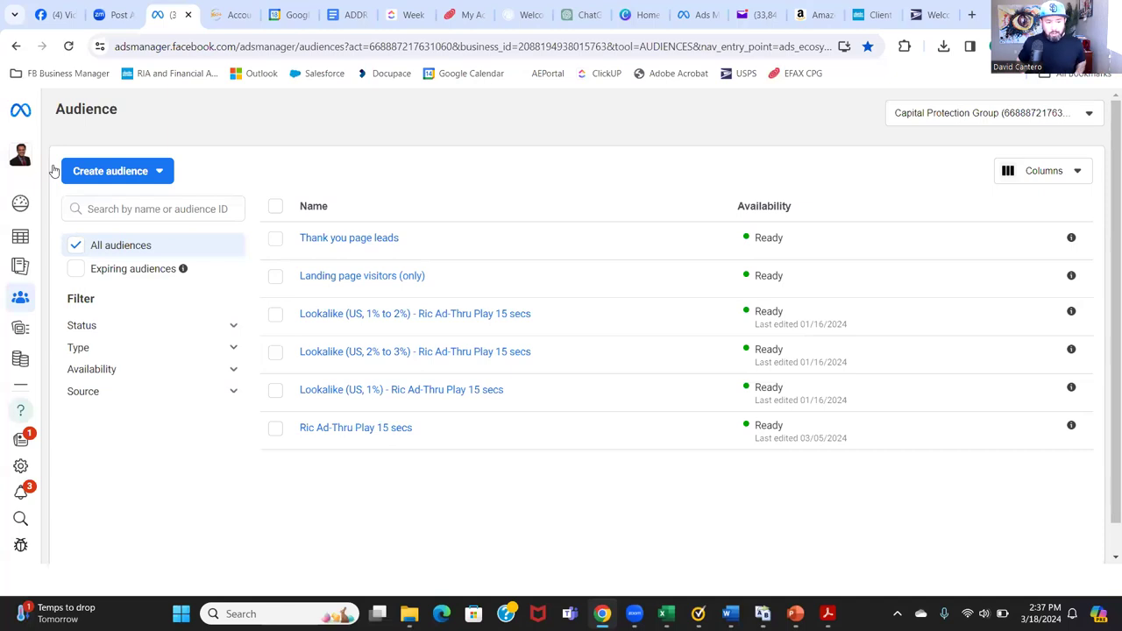
Step: Start a new custom audience and choose Video as its source
click(103, 177)
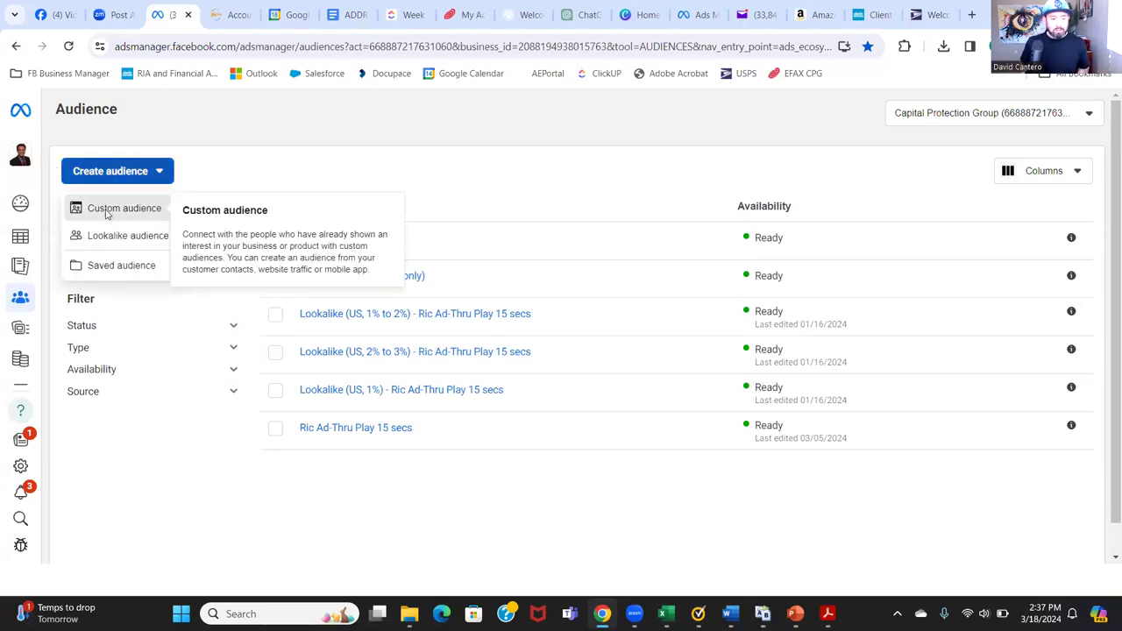
click(105, 208)
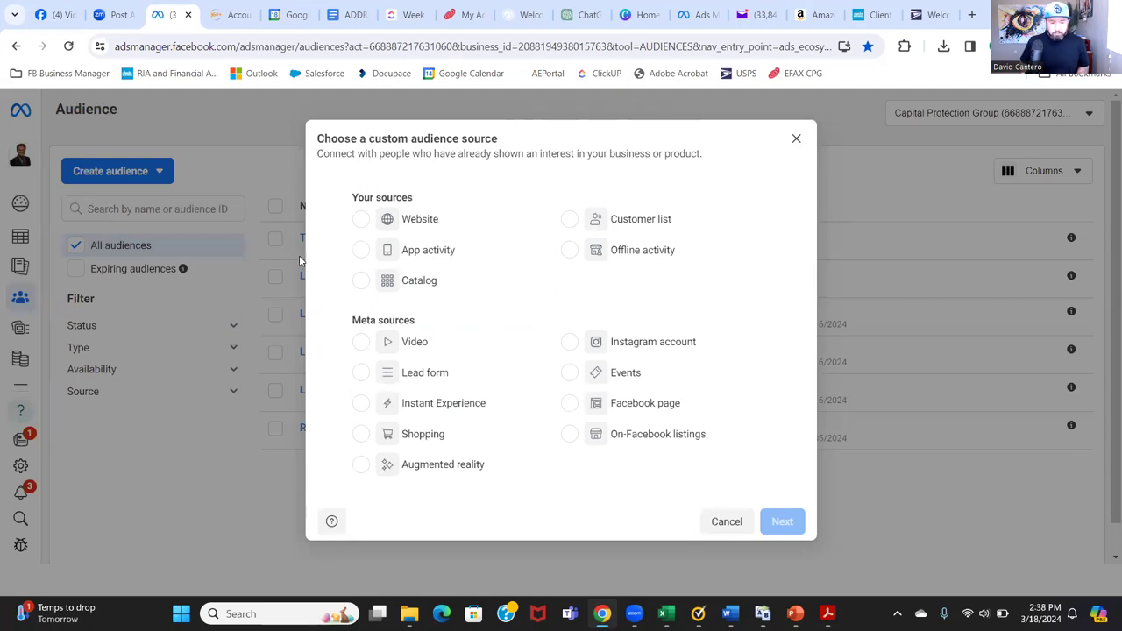
click(438, 342)
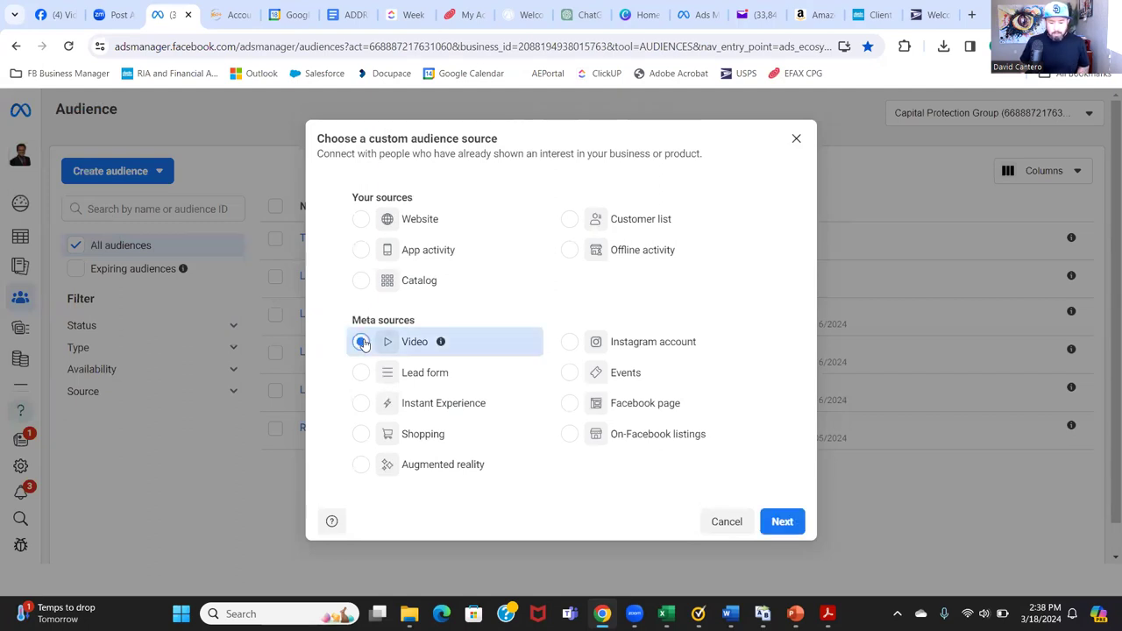
click(775, 528)
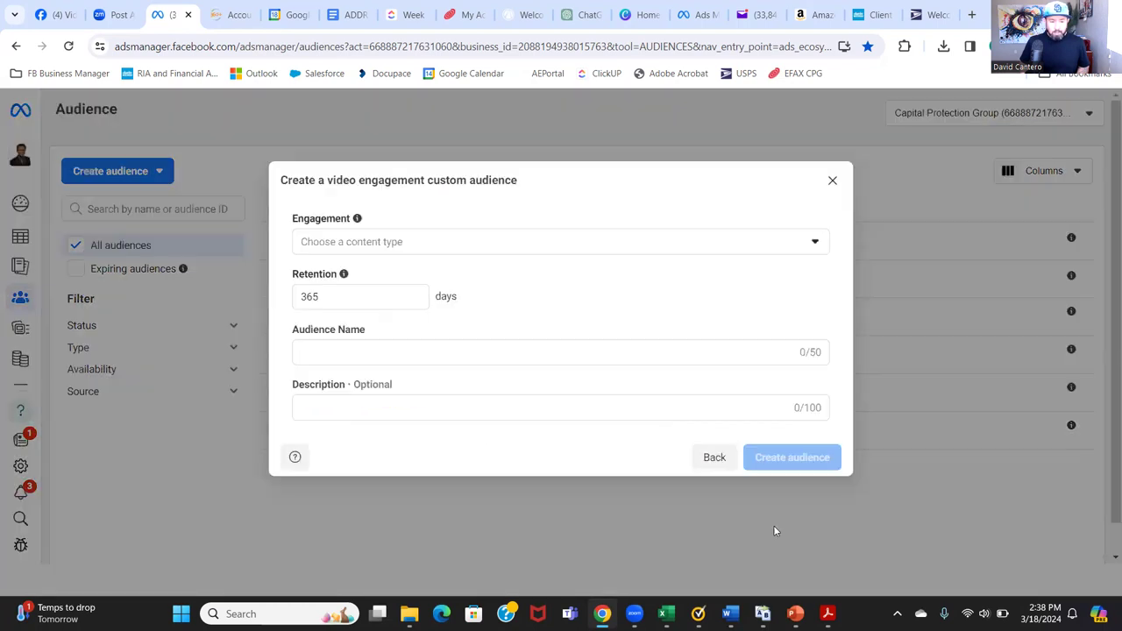
Step: Set the audience engagement to people who completed or viewed at least 15 seconds (ThruPlay) of the "#1 retirement specialist in Miami" video
click(402, 254)
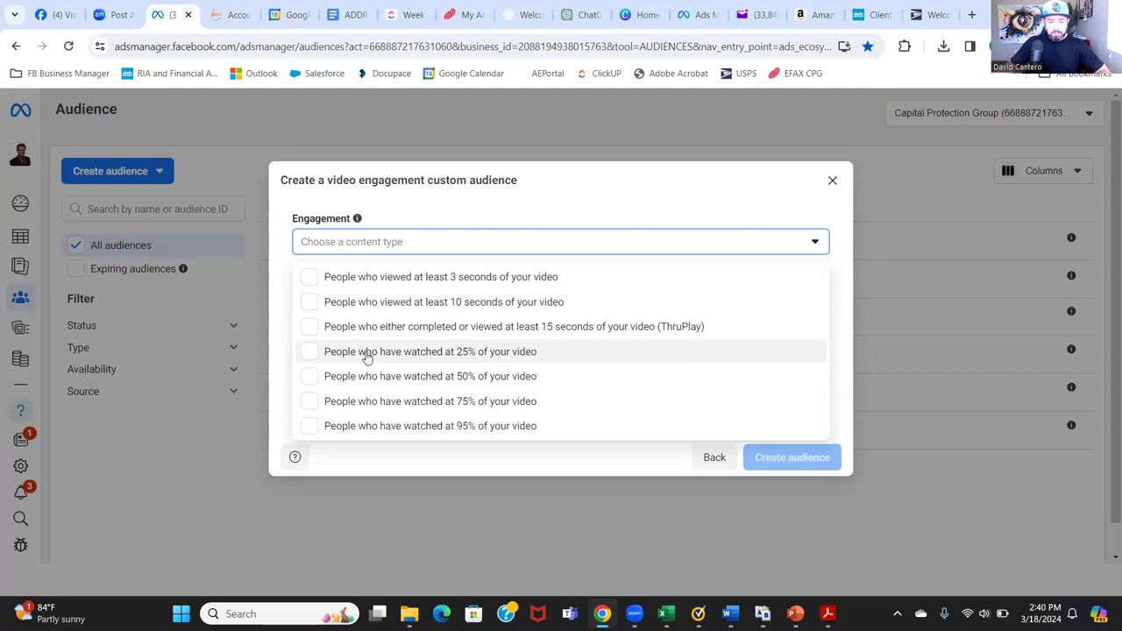
click(314, 328)
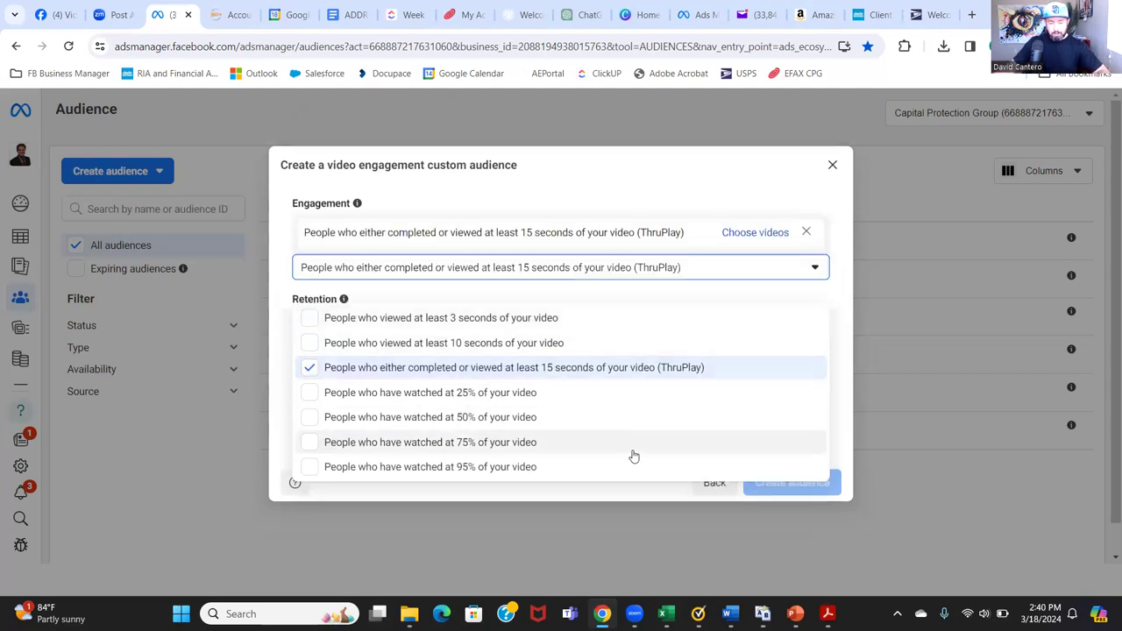
click(752, 233)
click(752, 233)
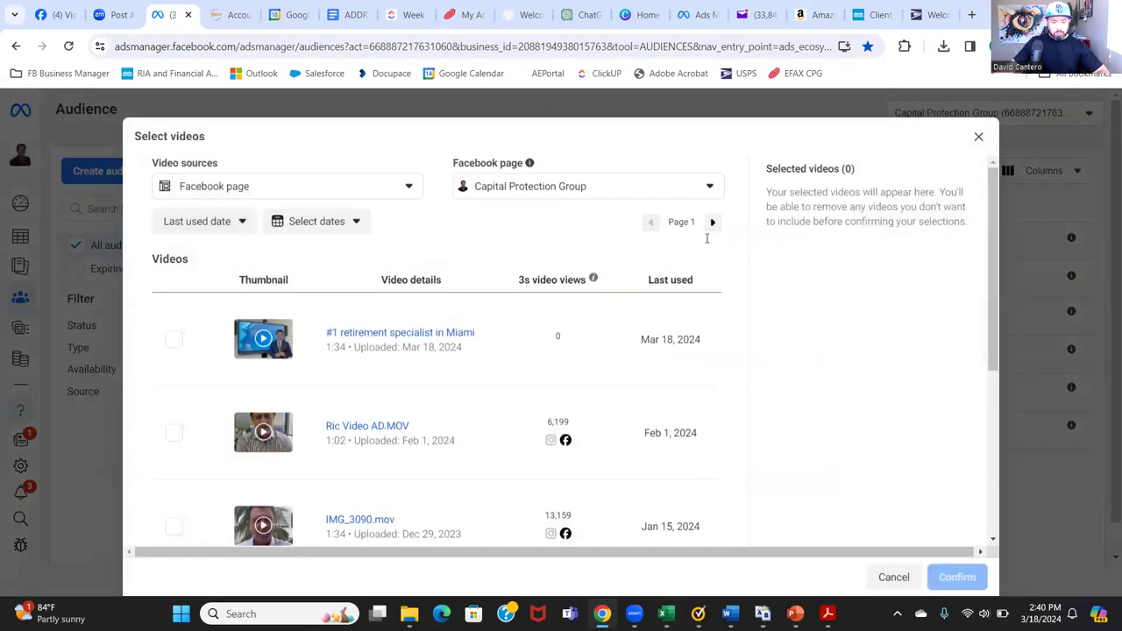
click(174, 340)
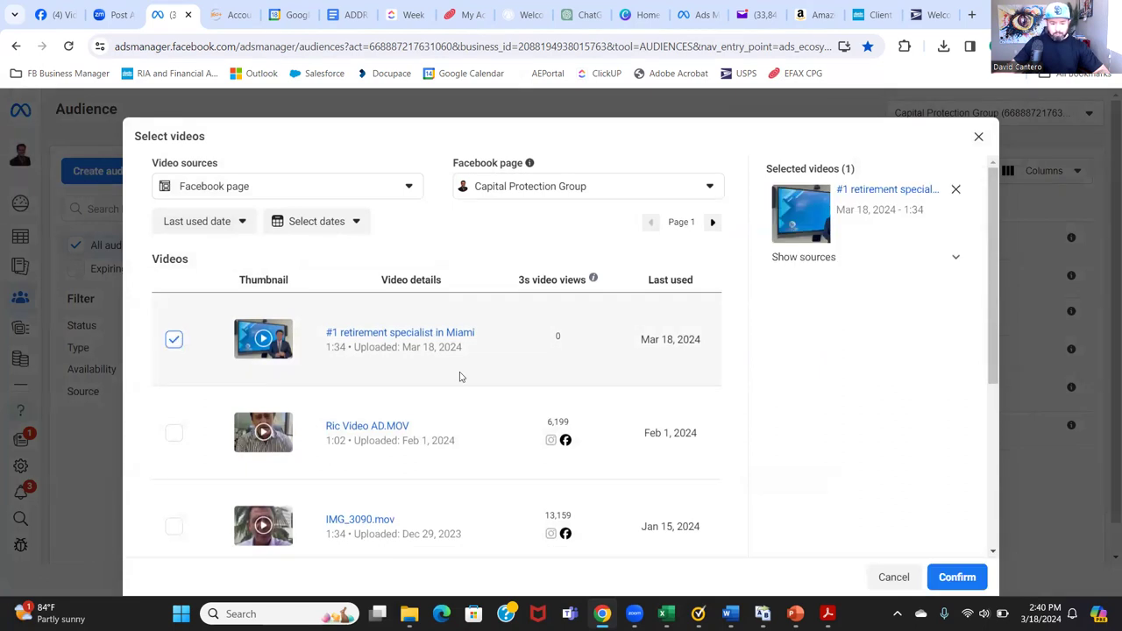
click(953, 579)
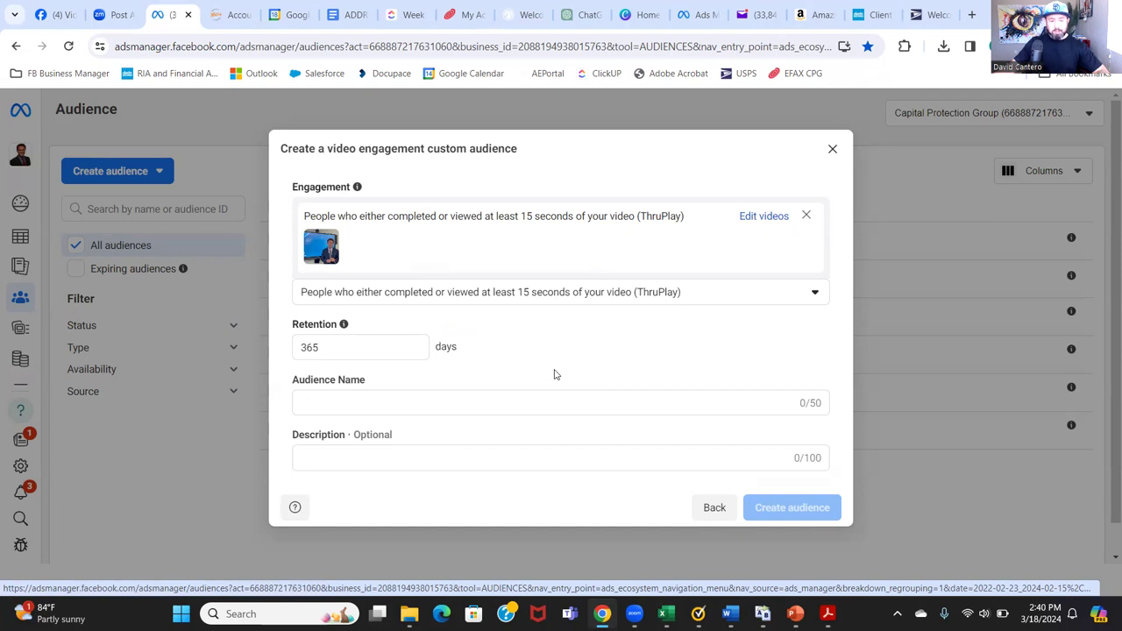
Step: Name the video engagement audience "Video Single vs Joint Couple (15 secs)", create it and finish the audience setup
click(383, 408)
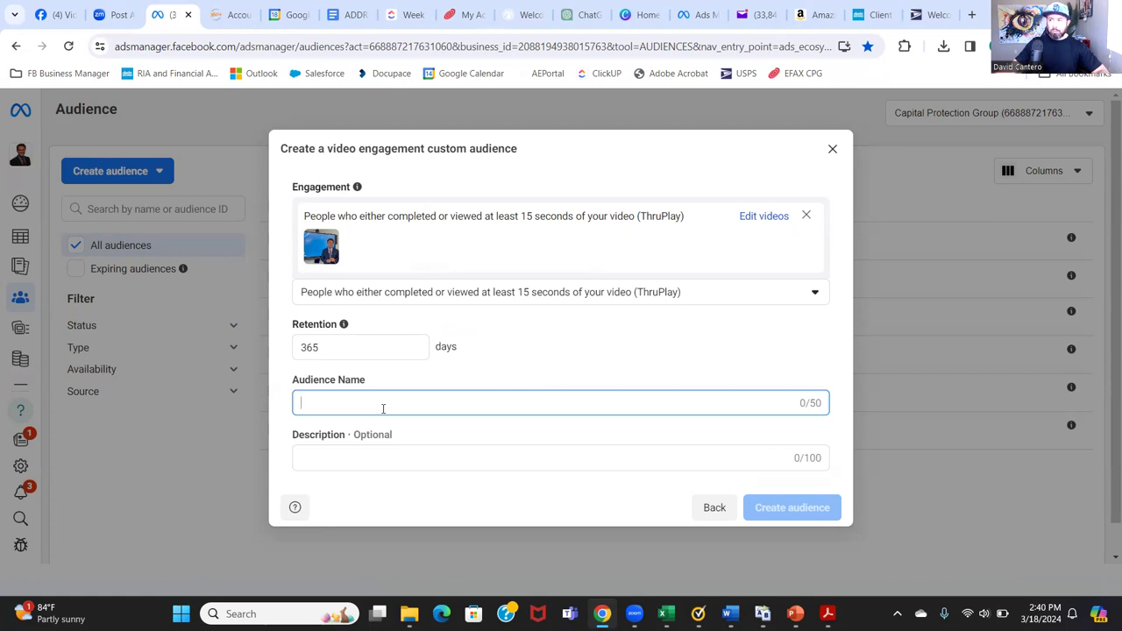
text(Vidoe Sin)
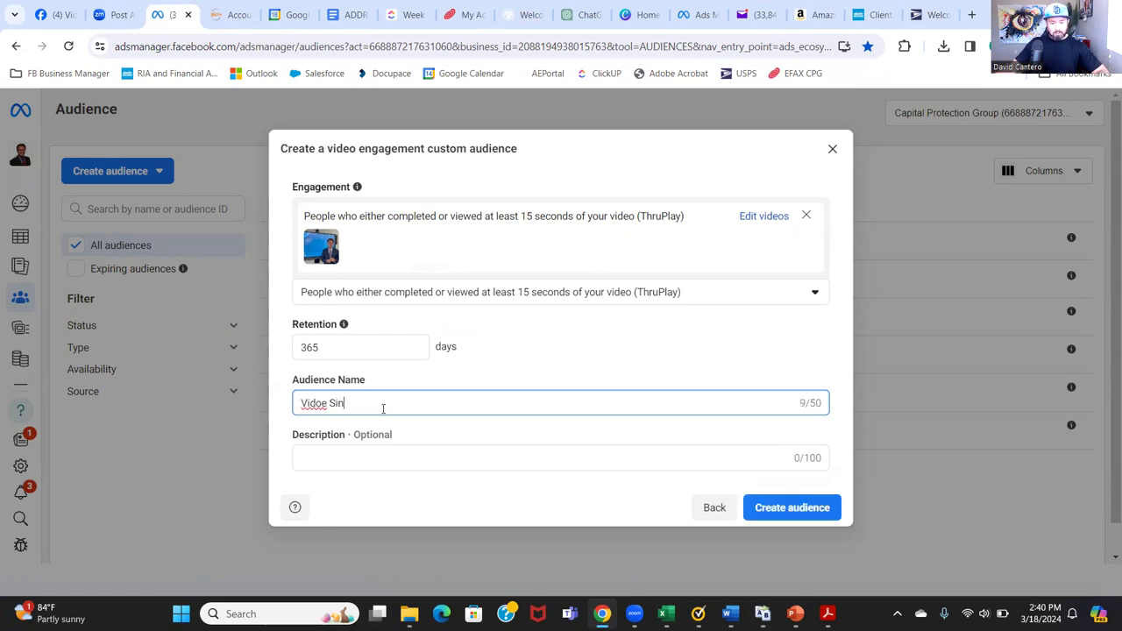
text(gle v)
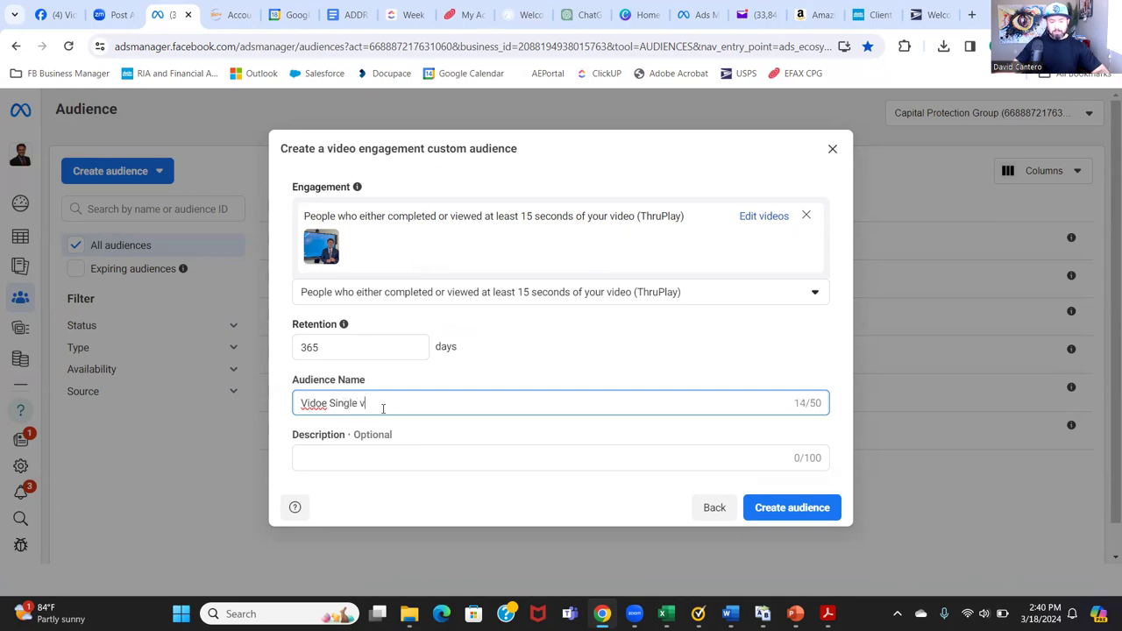
text(s Joint Couple)
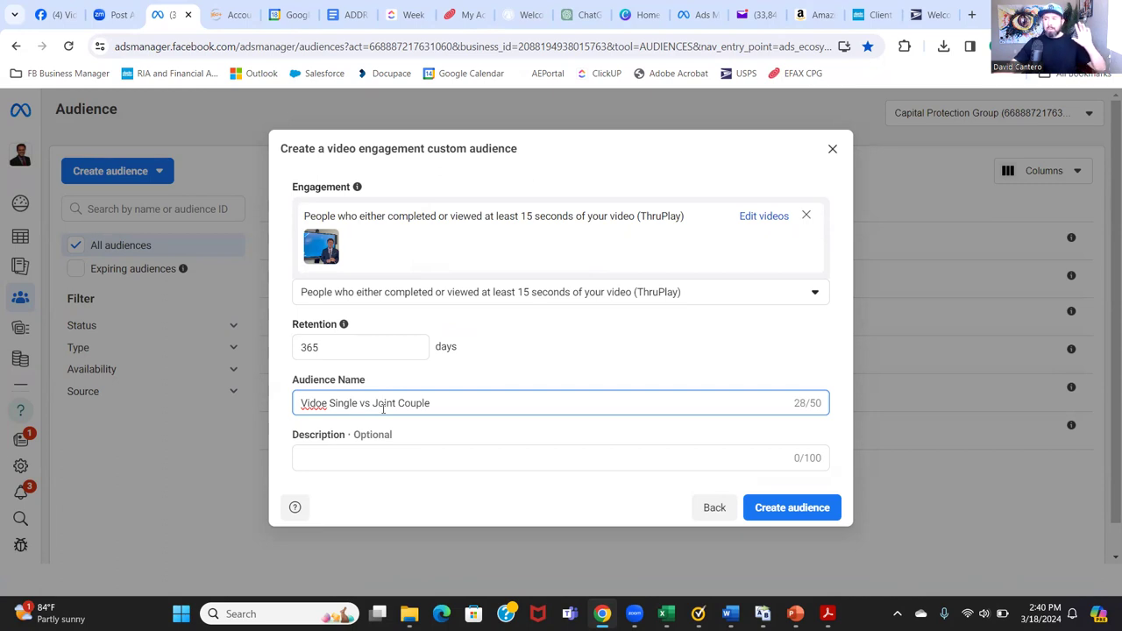
click(318, 408)
text(e)
key(BackSpace)
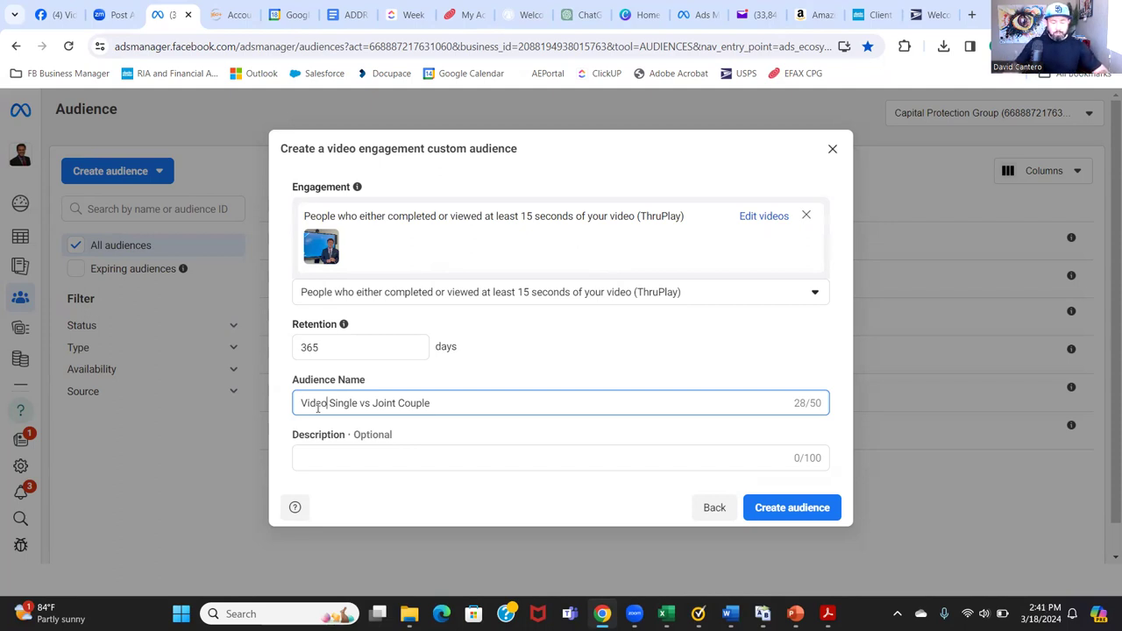
click(445, 406)
text((15 )
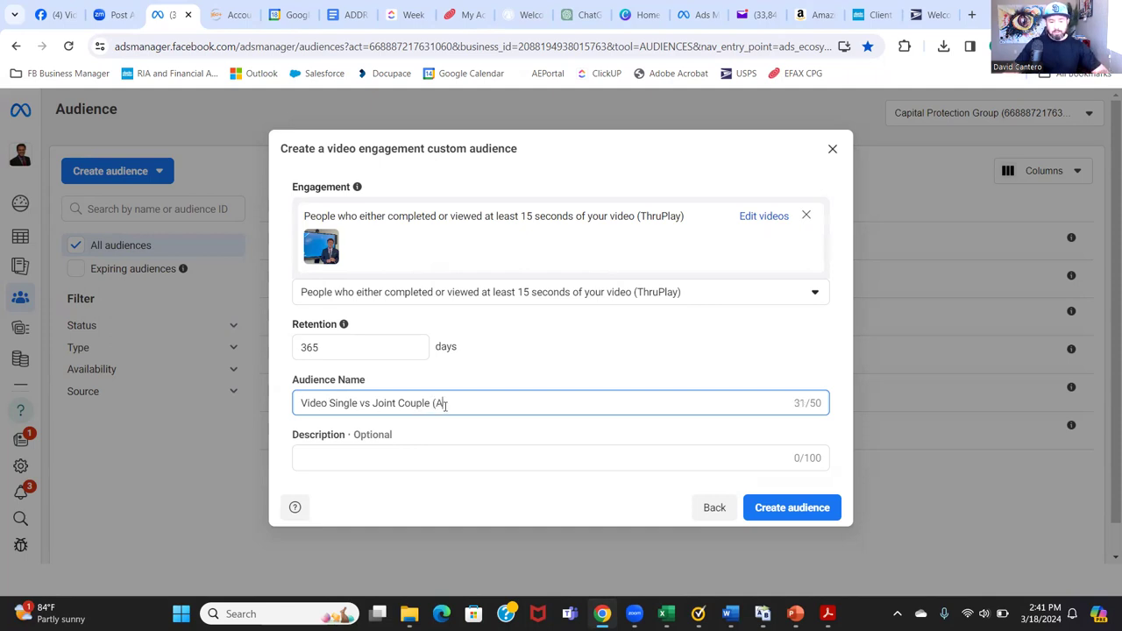
text(secs))
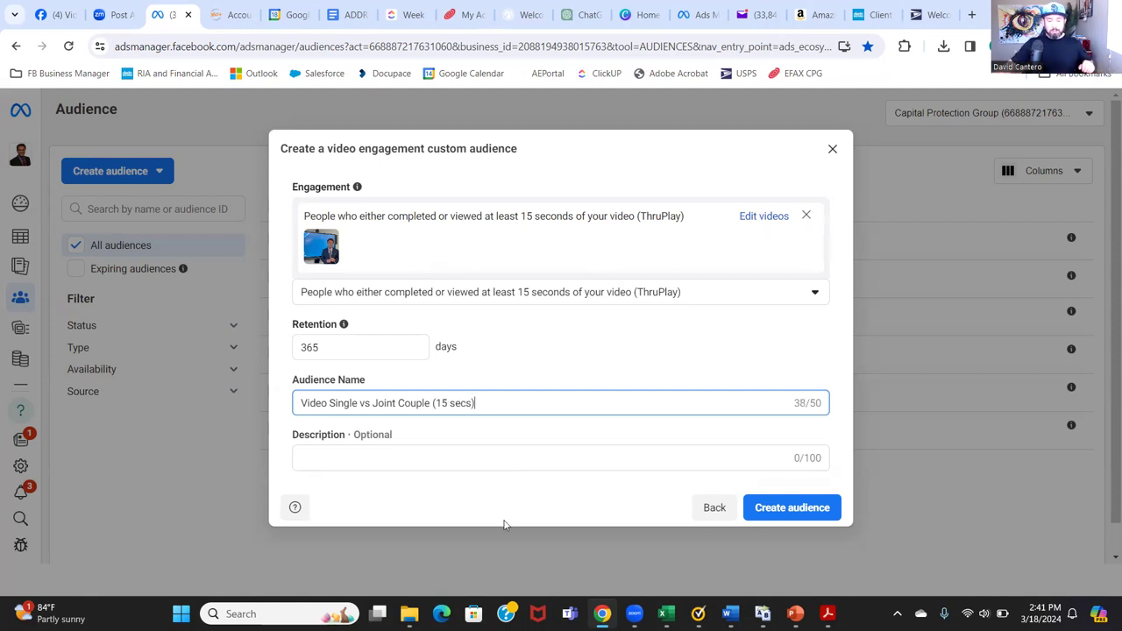
click(765, 510)
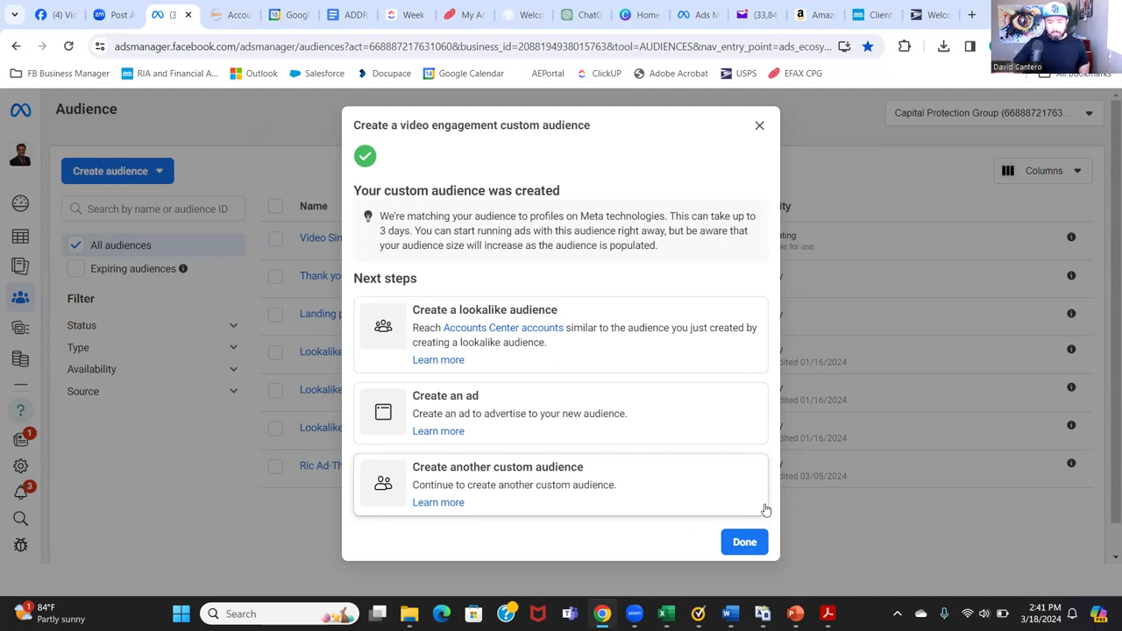
click(742, 544)
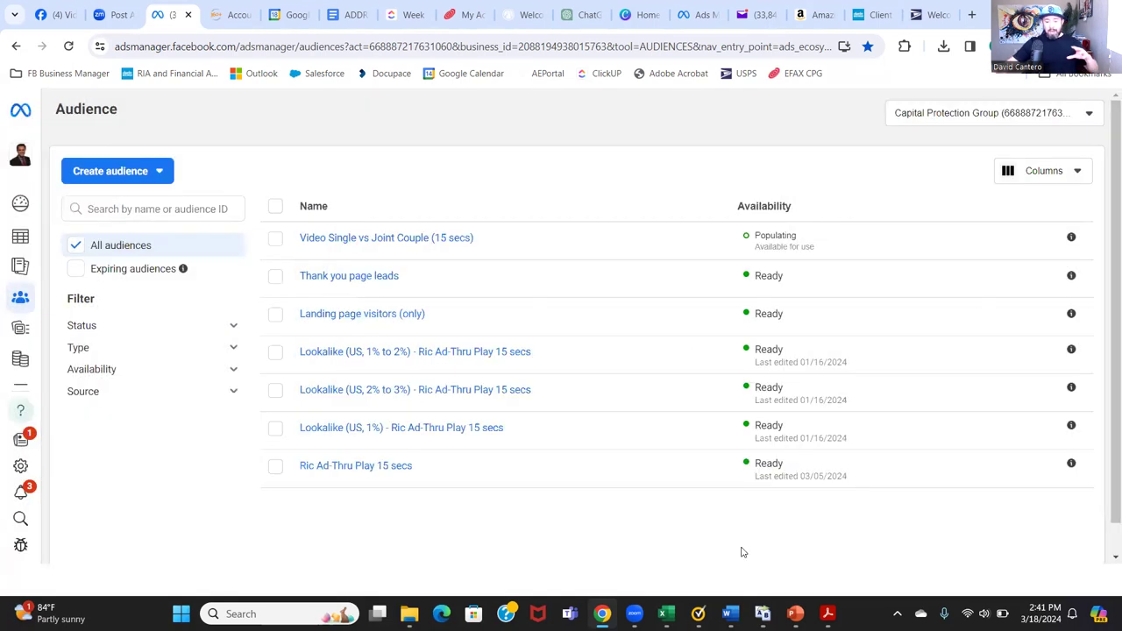